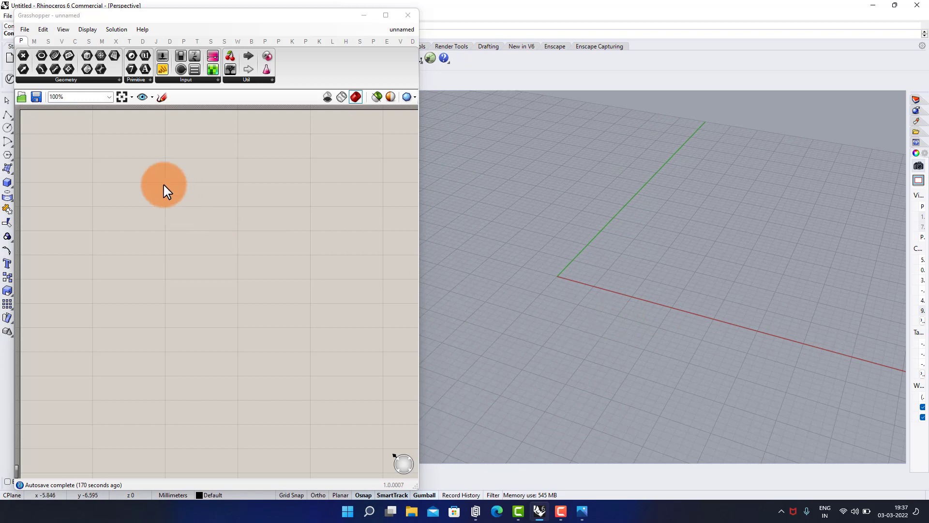
# - Add a Square Grid component to the empty canvas and move it aside to leave room for its inputs
pyautogui.scroll(2, 131, 180)
pyautogui.doubleClick(183, 207)
pyautogui.write('s')
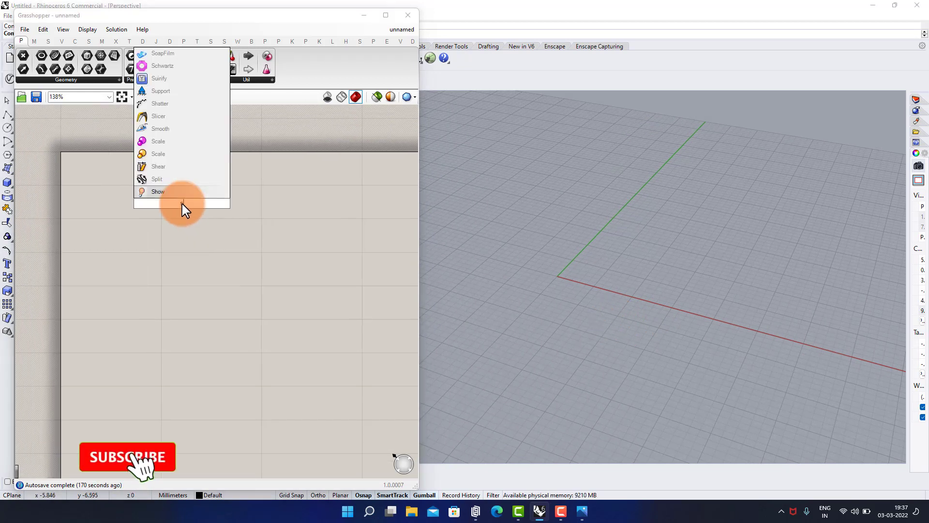
pyautogui.write('q')
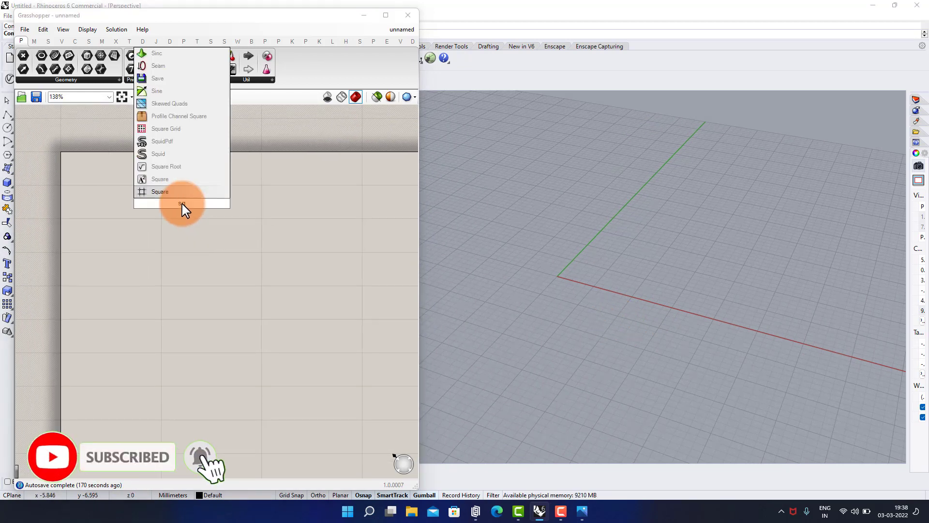
pyautogui.click(173, 191)
pyautogui.scroll(4, 179, 203)
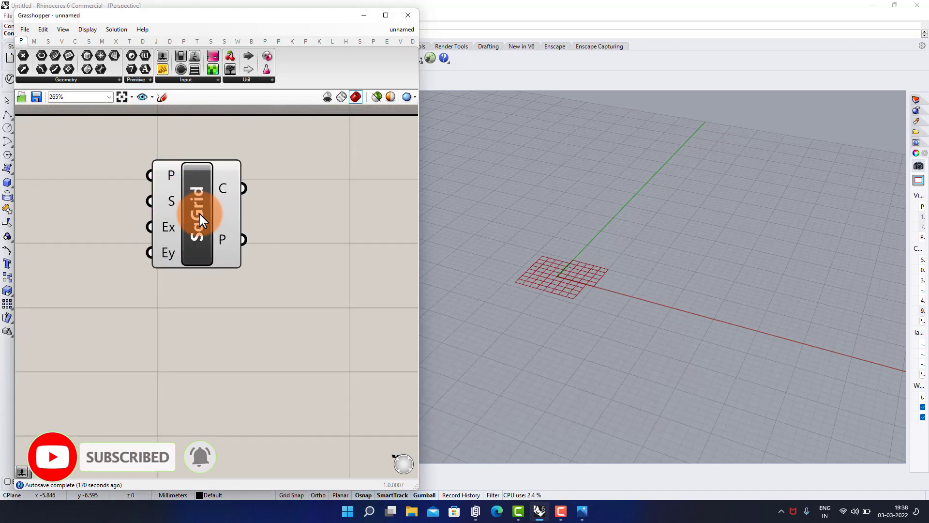
pyautogui.moveTo(199, 212); pyautogui.dragTo(352, 212)
pyautogui.click(222, 218)
# - Add a Division component beside the Square Grid's inputs
pyautogui.doubleClick(158, 222)
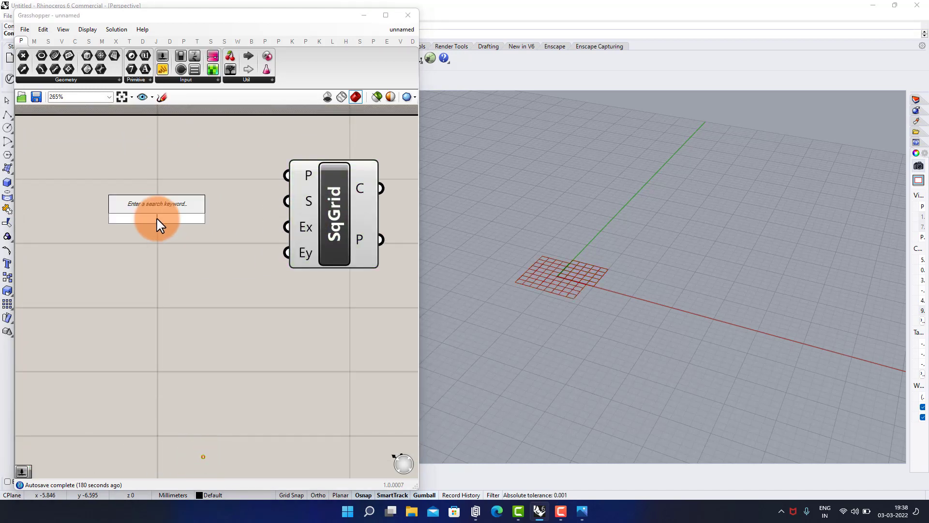
pyautogui.write('div')
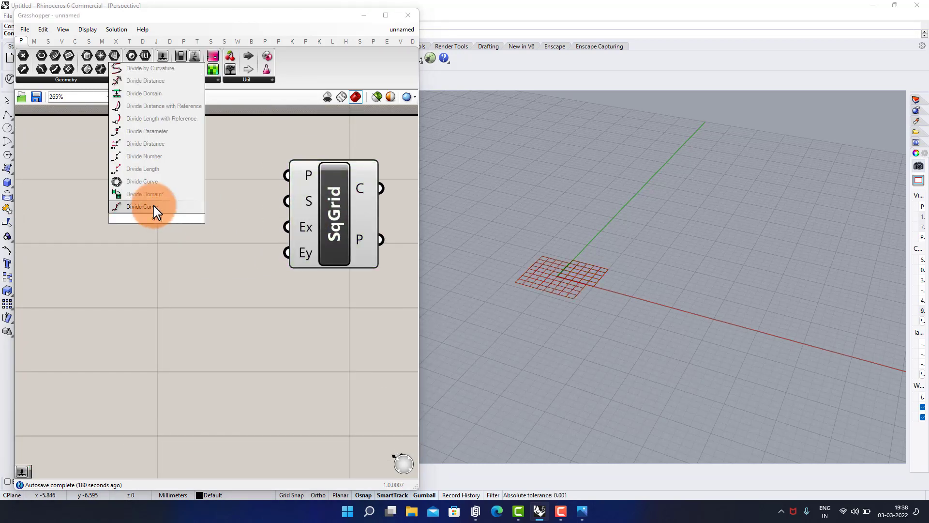
pyautogui.write('is')
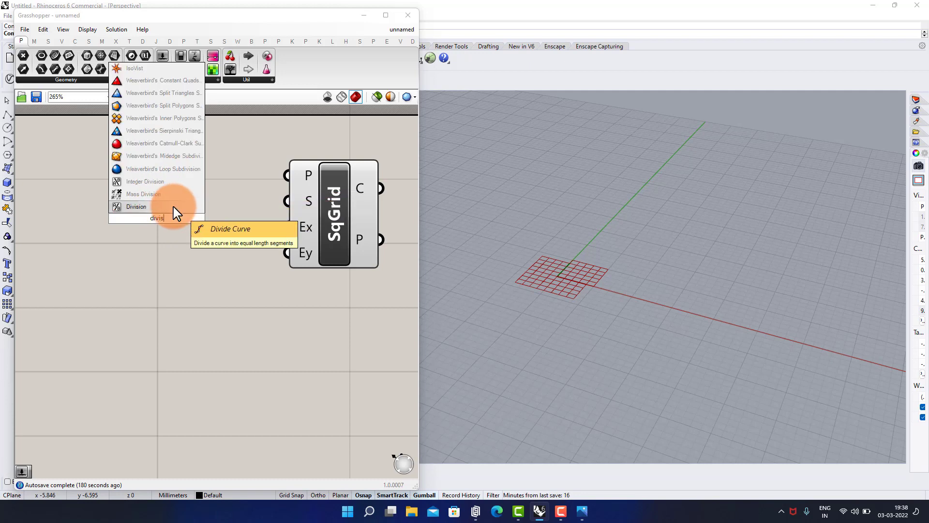
pyautogui.click(173, 207)
pyautogui.click(170, 218)
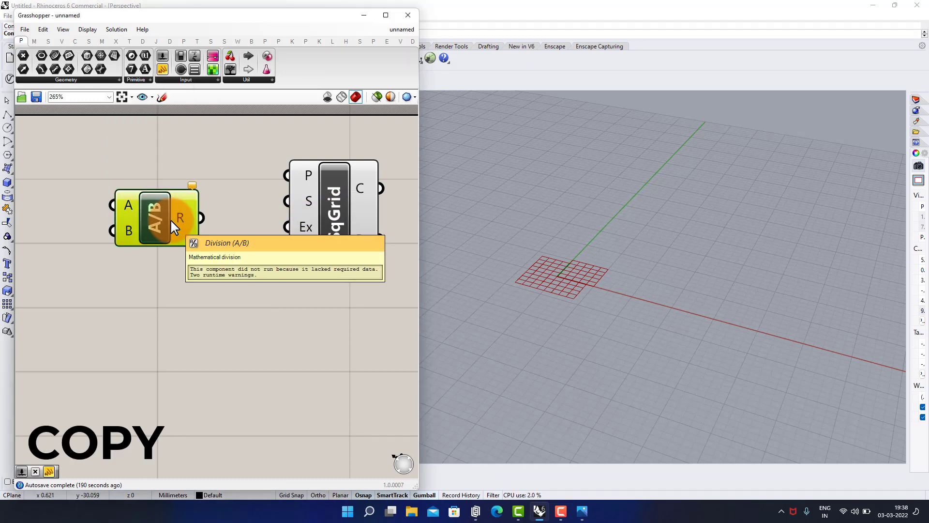
# - Duplicate the Division component and connect the two results to the Square Grid's Ex and Ey inputs
pyautogui.keyDown('alt'); pyautogui.moveTo(170, 219); pyautogui.dragTo(184, 312); pyautogui.keyUp('alt')
pyautogui.moveTo(202, 215); pyautogui.dragTo(287, 227)
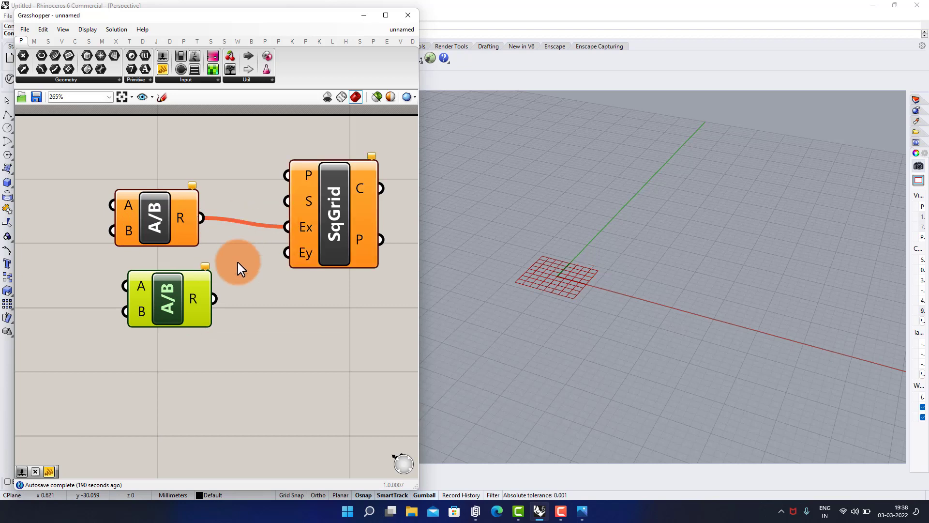
pyautogui.moveTo(169, 232); pyautogui.dragTo(197, 209)
pyautogui.click(118, 191)
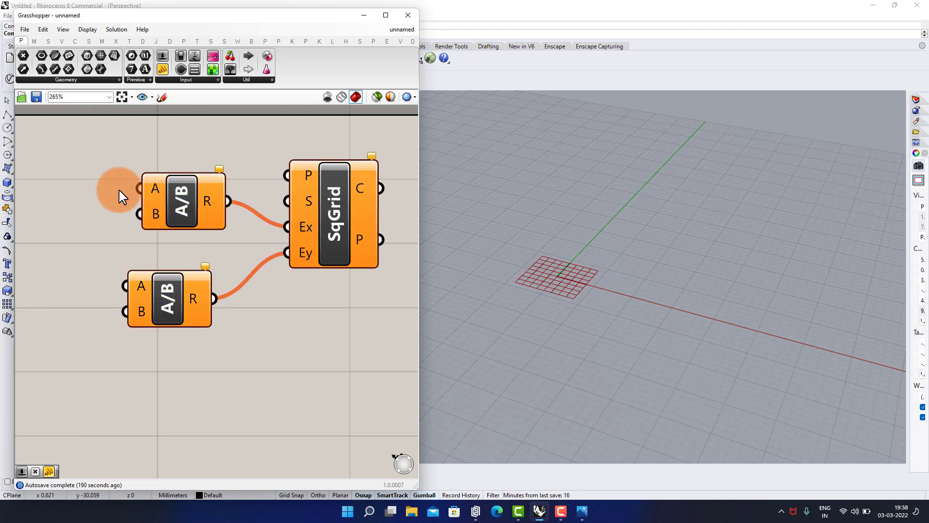
# - Create a number slider set to 50, duplicate it, and connect one to the A input of each Division component
pyautogui.moveTo(119, 191); pyautogui.dragTo(183, 203, button='right')
pyautogui.scroll(-1, 182, 203)
pyautogui.doubleClick(85, 203)
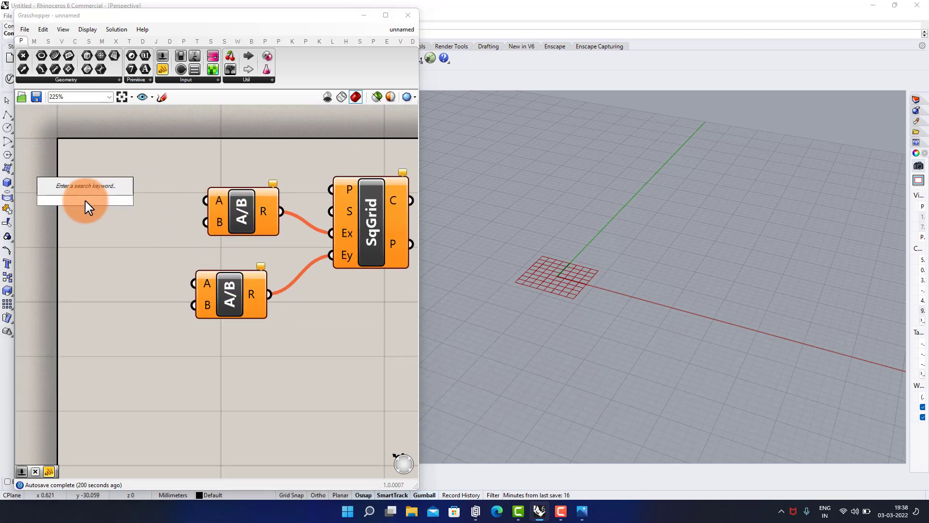
pyautogui.press('Return')
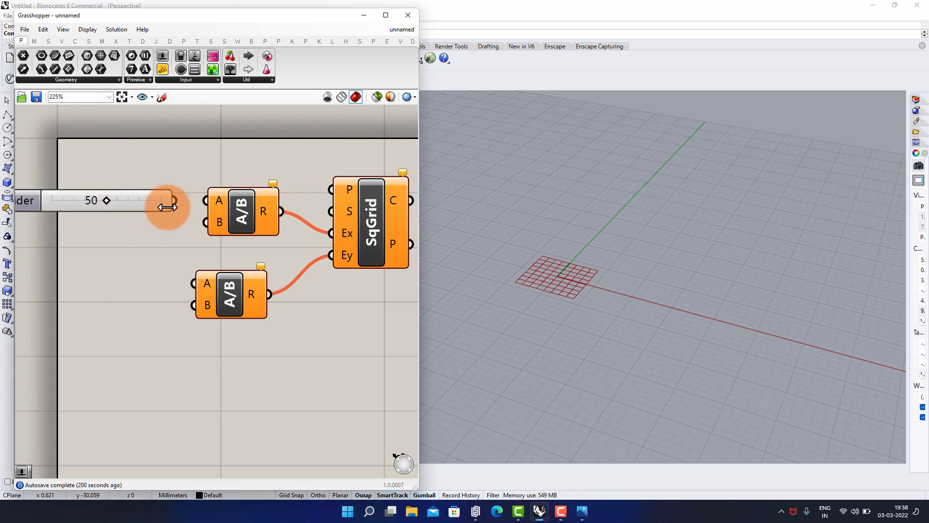
pyautogui.scroll(1, 145, 212)
pyautogui.moveTo(212, 199); pyautogui.dragTo(190, 292)
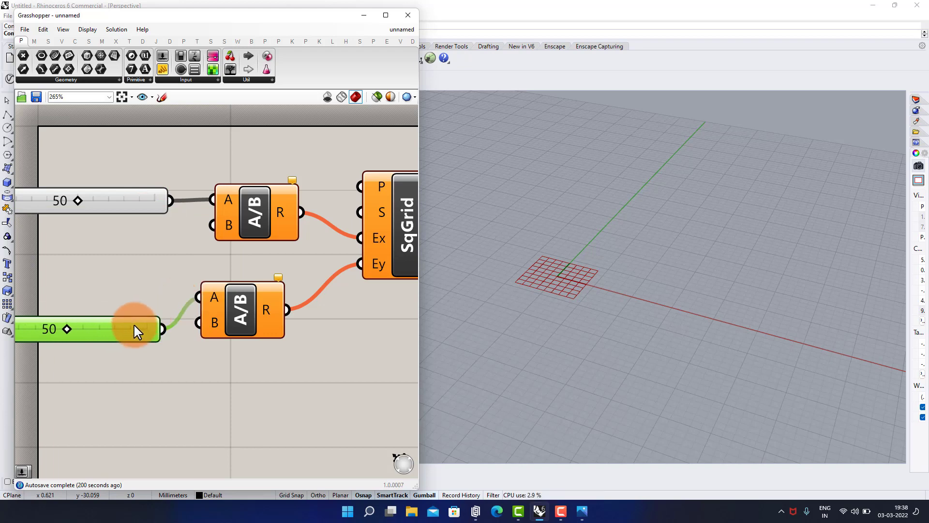
pyautogui.click(152, 248)
pyautogui.scroll(-1, 162, 254)
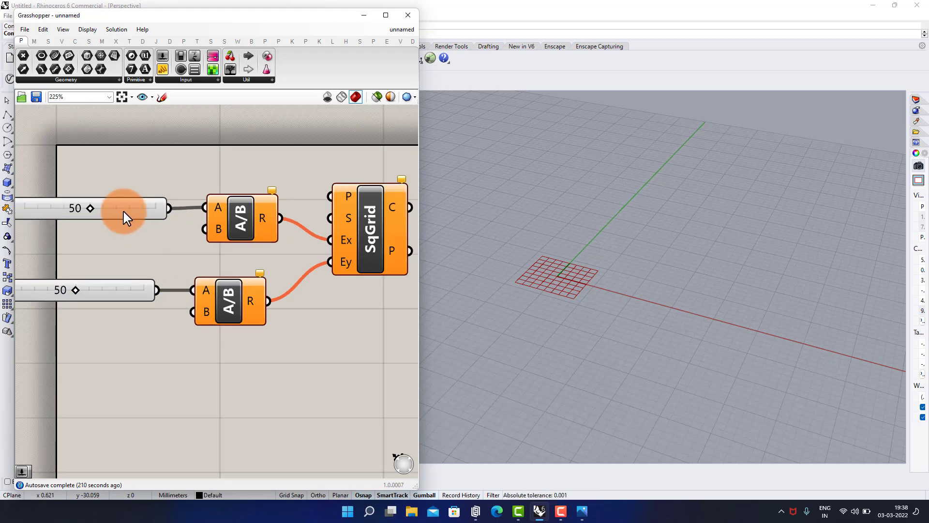
pyautogui.moveTo(123, 215); pyautogui.dragTo(121, 196)
# - Create a 0.50 number slider and connect it to both Division B inputs and the Square Grid's S input
pyautogui.doubleClick(82, 251)
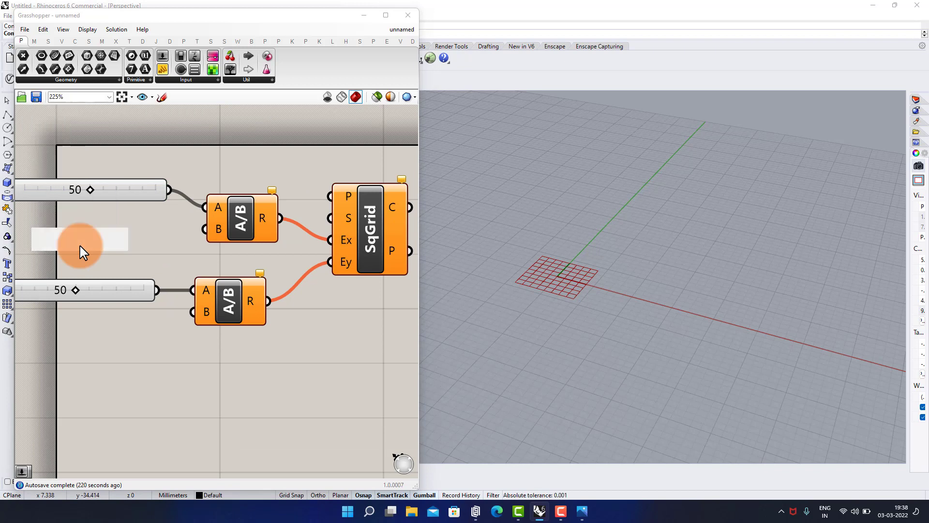
pyautogui.write('0.50')
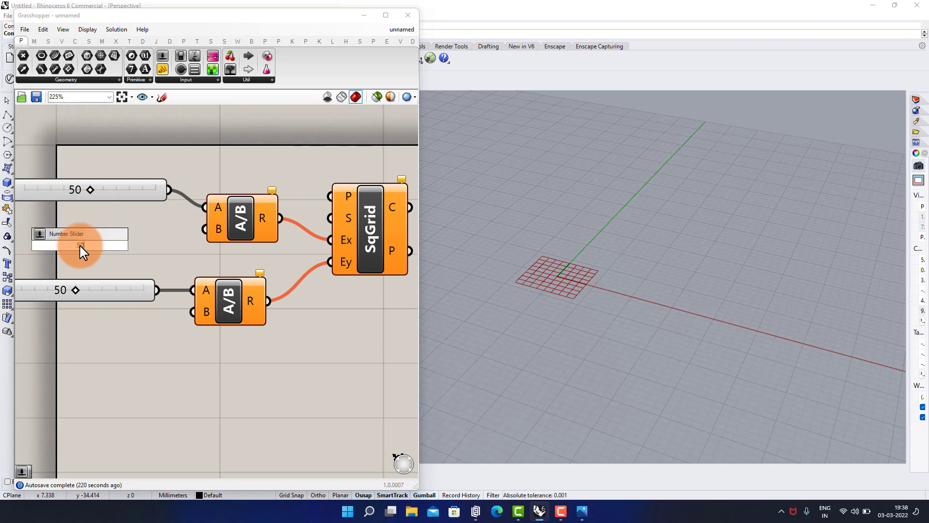
pyautogui.press('Return')
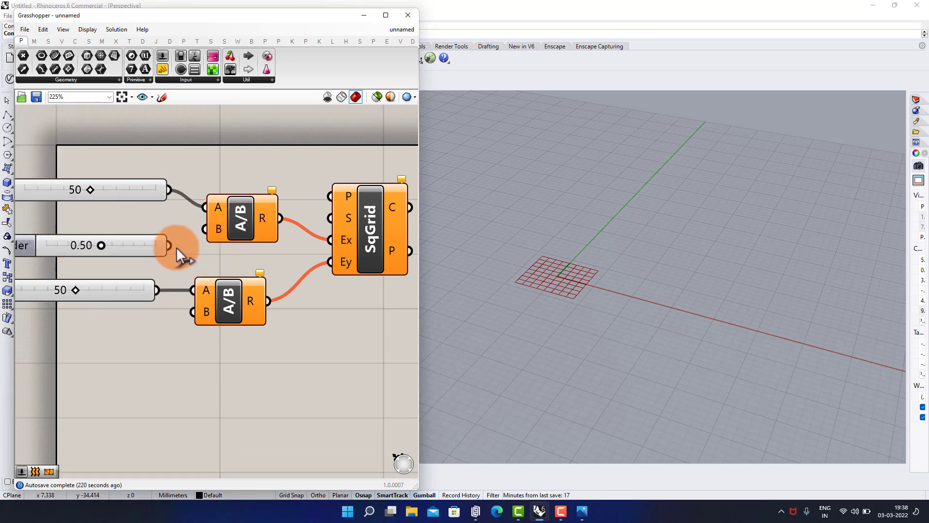
pyautogui.moveTo(171, 245); pyautogui.dragTo(205, 229)
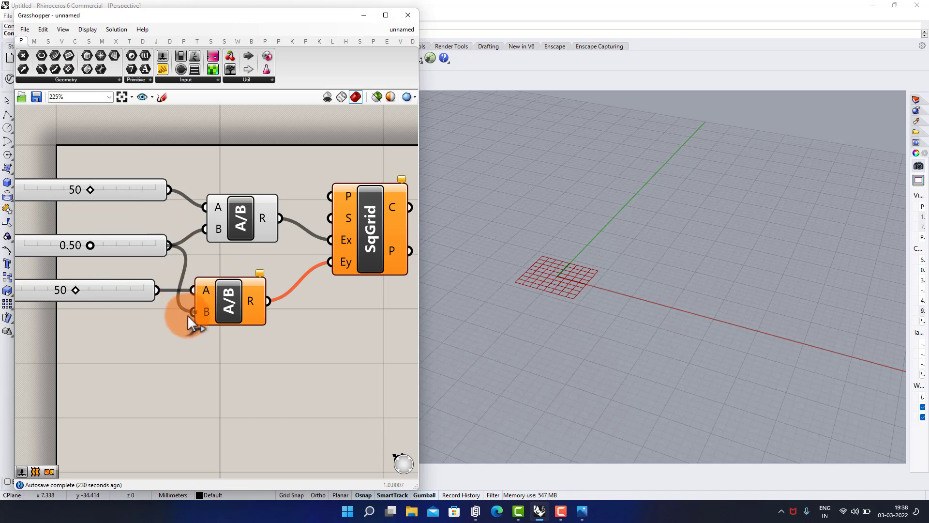
pyautogui.moveTo(188, 315); pyautogui.dragTo(193, 312)
pyautogui.moveTo(326, 216); pyautogui.dragTo(329, 218)
# - Move the upper Division component and its slider upward to tidy the layout around the Square Grid
pyautogui.moveTo(243, 207); pyautogui.dragTo(255, 178)
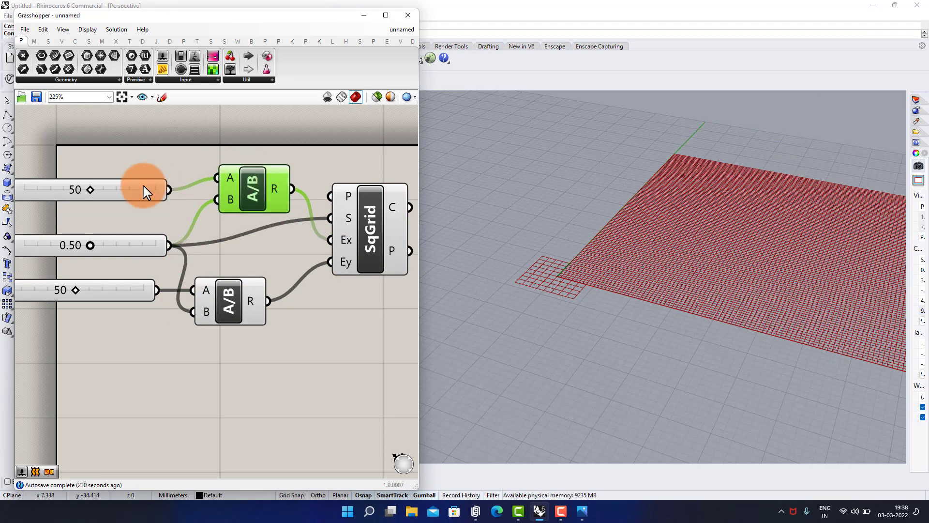
pyautogui.moveTo(141, 191); pyautogui.dragTo(160, 172)
pyautogui.scroll(-2, 600, 219)
pyautogui.scroll(3, 600, 220)
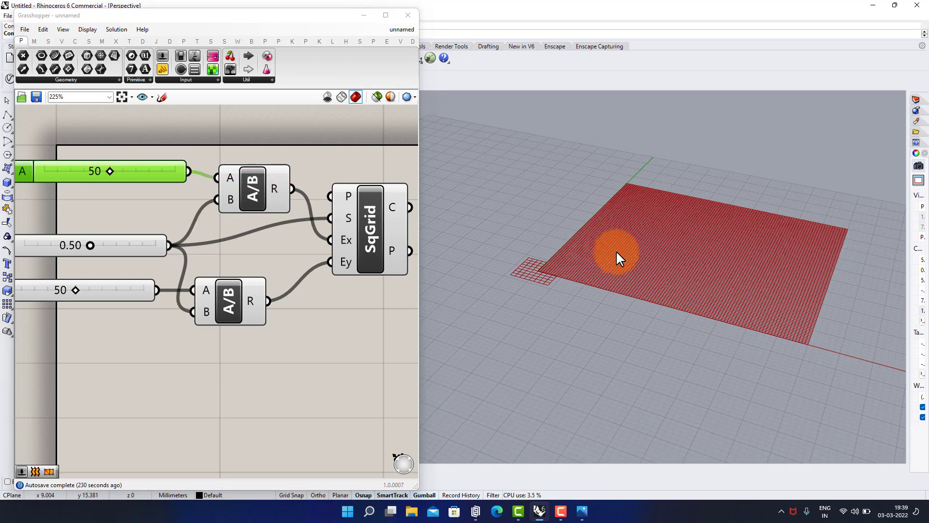
pyautogui.scroll(-3, 332, 242)
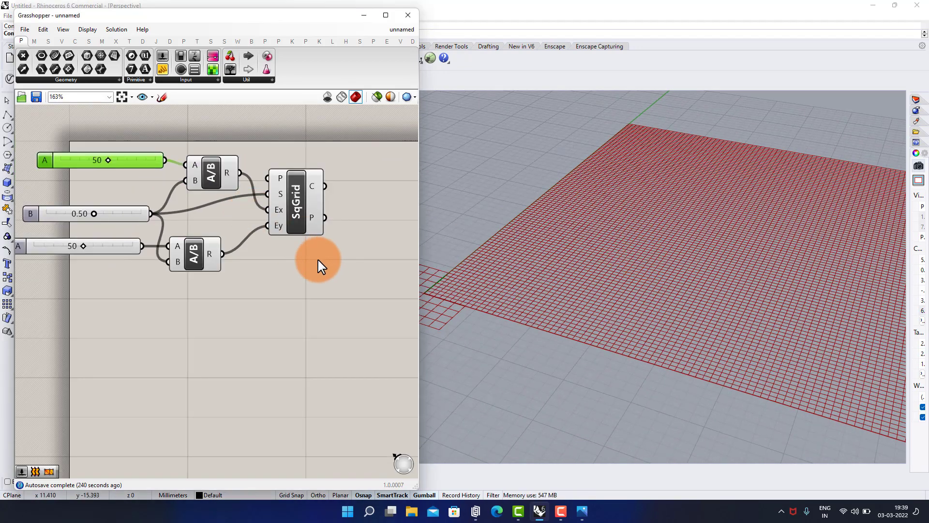
# - Add a Distance component with the Square Grid's C output connected to its A input, placed below the grid component
pyautogui.scroll(3, 317, 210)
pyautogui.doubleClick(320, 213)
pyautogui.write('dist')
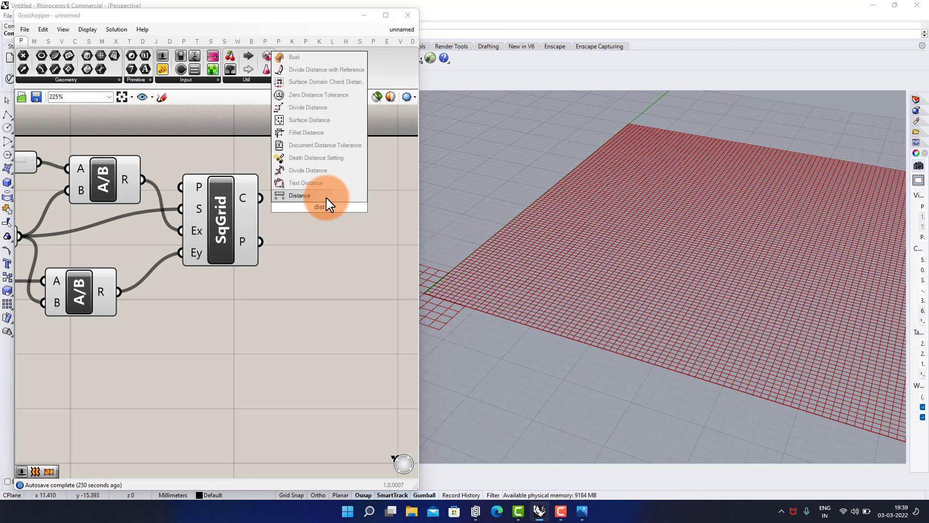
pyautogui.click(327, 197)
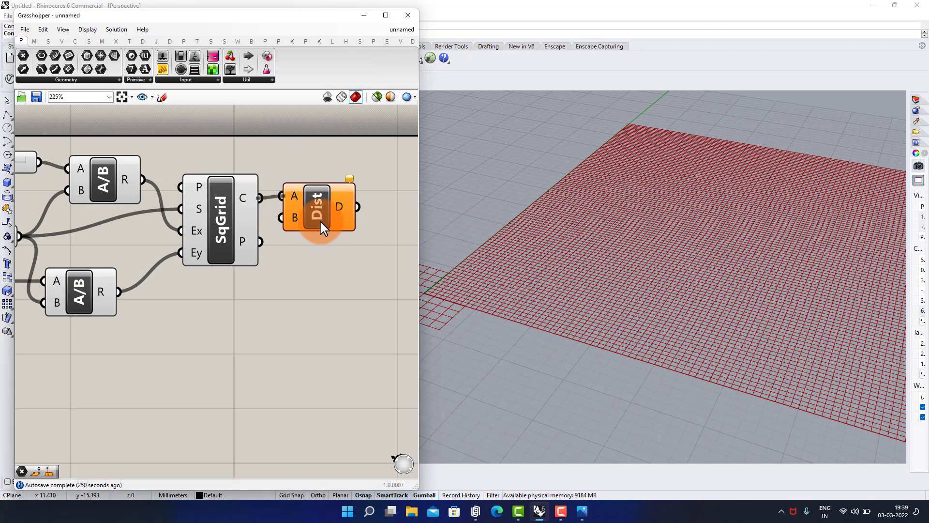
pyautogui.moveTo(320, 220); pyautogui.dragTo(363, 315)
# - Add an Evaluate Curve component and connect its P output to the Distance component's B input
pyautogui.doubleClick(268, 362)
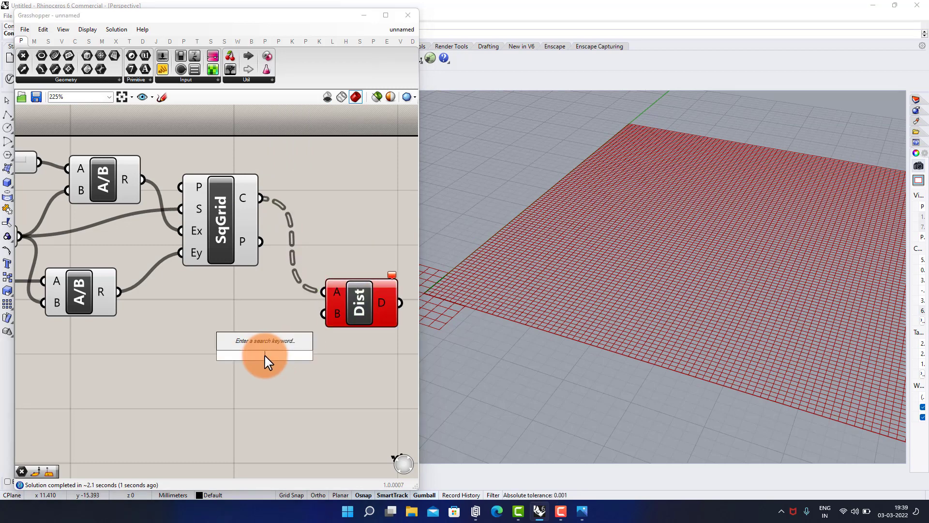
pyautogui.write('eva')
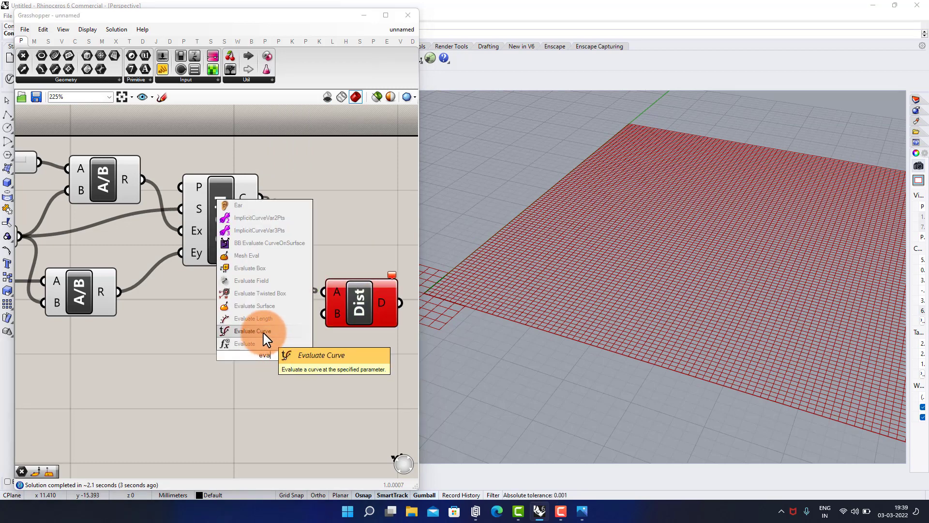
pyautogui.click(253, 331)
pyautogui.moveTo(326, 322); pyautogui.dragTo(324, 315)
pyautogui.click(279, 353)
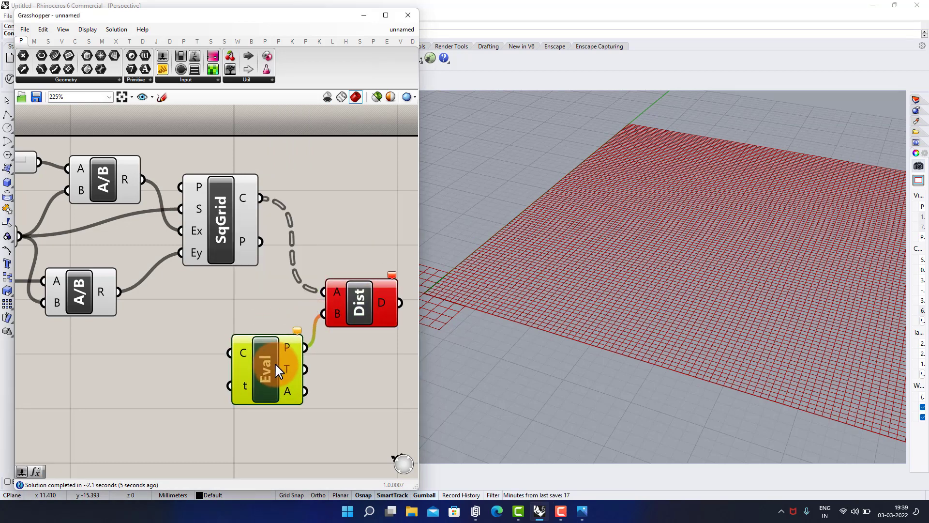
# - Add a Curve parameter and connect it to the Evaluate Curve component's C input
pyautogui.moveTo(183, 302); pyautogui.dragTo(201, 288, button='right')
pyautogui.doubleClick(162, 338)
pyautogui.write('r')
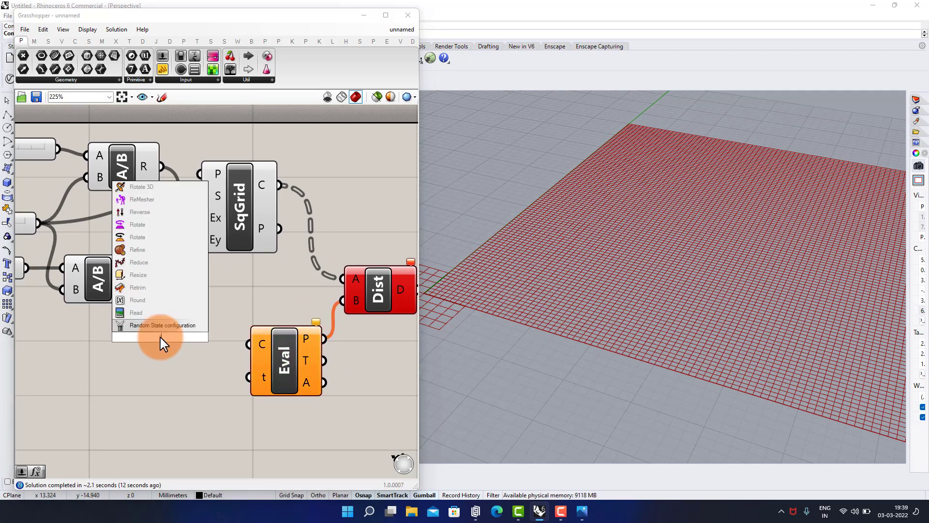
pyautogui.click(166, 346)
pyautogui.doubleClick(159, 339)
pyautogui.write('cur')
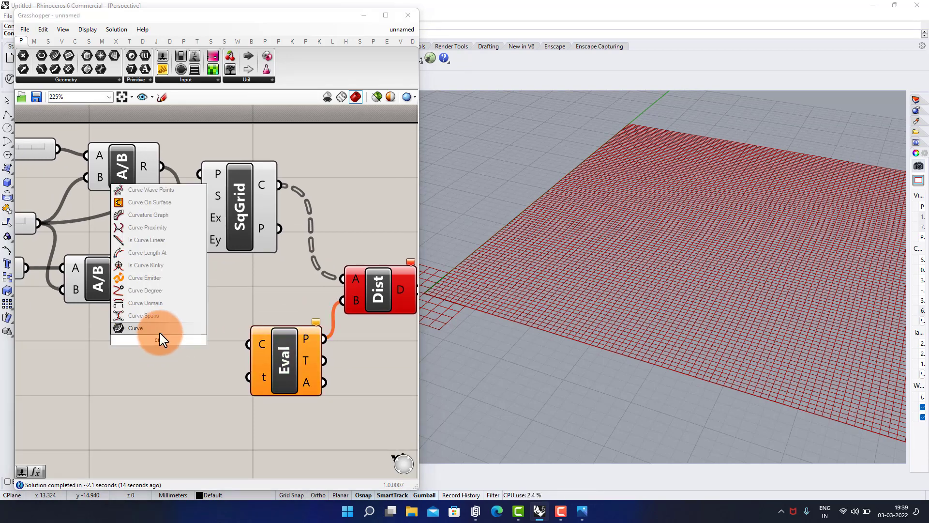
pyautogui.click(160, 328)
pyautogui.moveTo(160, 414); pyautogui.dragTo(214, 394, button='right')
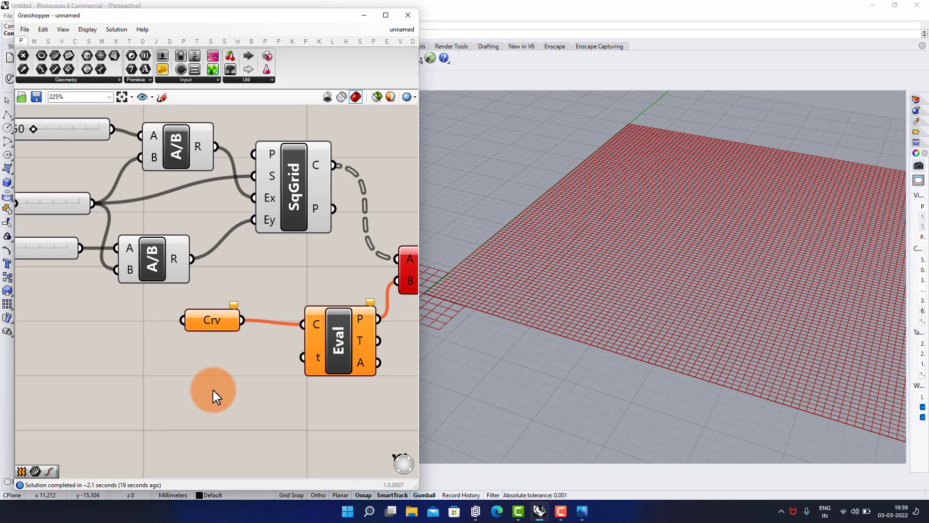
# - Create a 0.50 number slider and connect it to the Evaluate Curve component's t input
pyautogui.doubleClick(192, 399)
pyautogui.write('50')
pyautogui.press('Return')
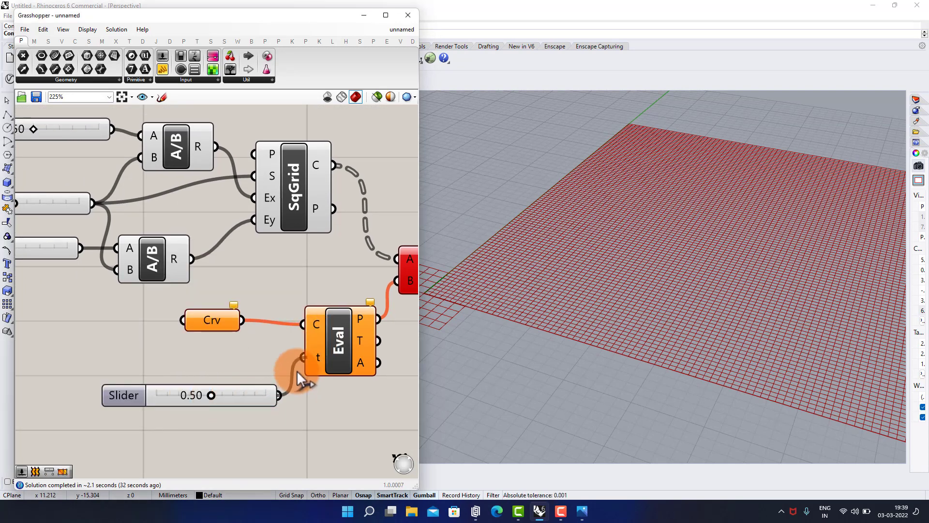
pyautogui.moveTo(279, 395); pyautogui.dragTo(298, 373)
pyautogui.moveTo(240, 393); pyautogui.dragTo(223, 394)
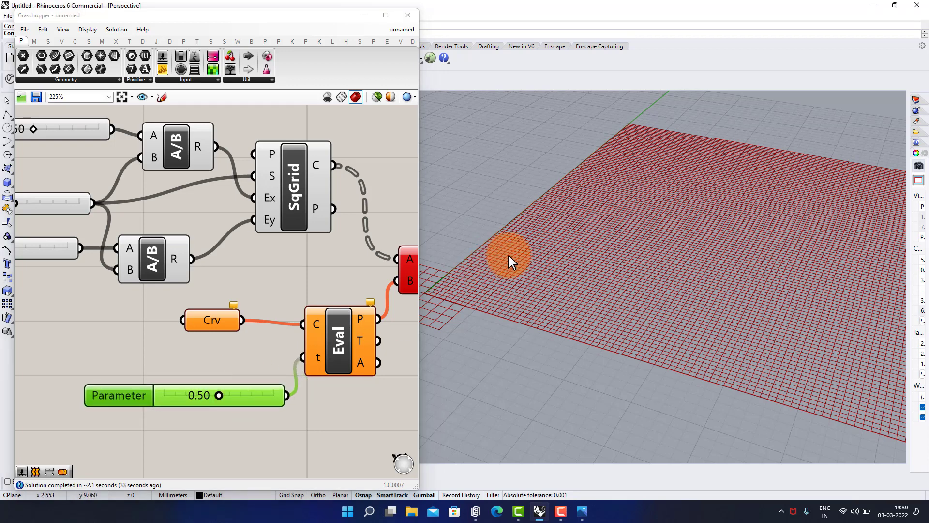
# - Draw a wavy control-point curve across the square grid in Rhino and reshape it by moving a control point
pyautogui.write('Curve')
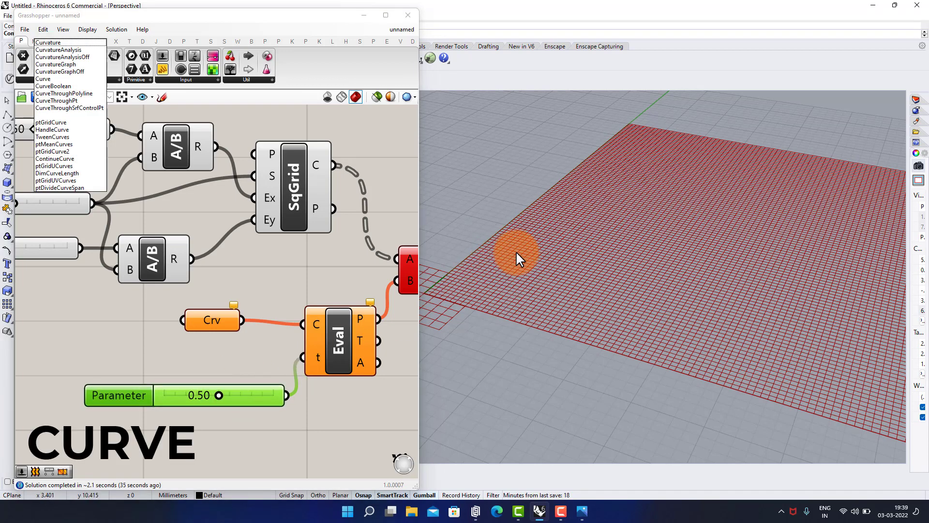
pyautogui.press('Escape')
pyautogui.scroll(-3, 516, 250)
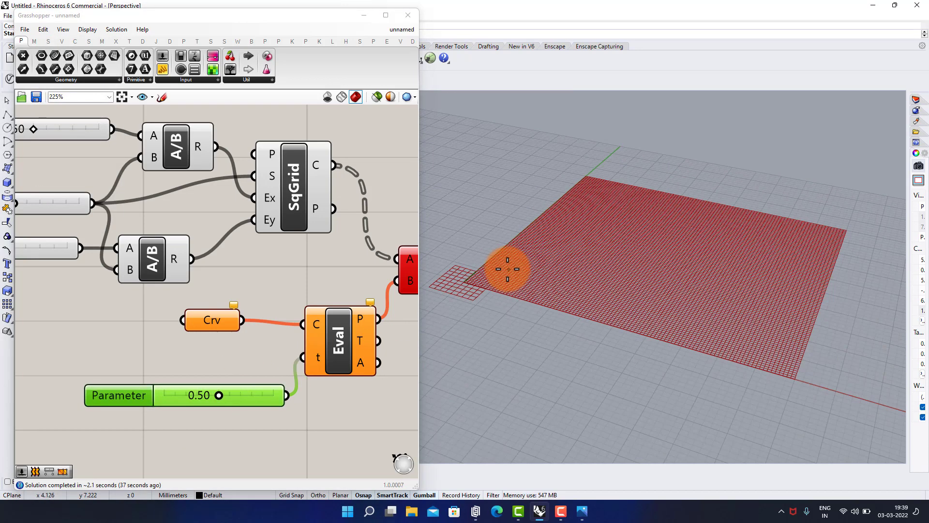
pyautogui.click(505, 271)
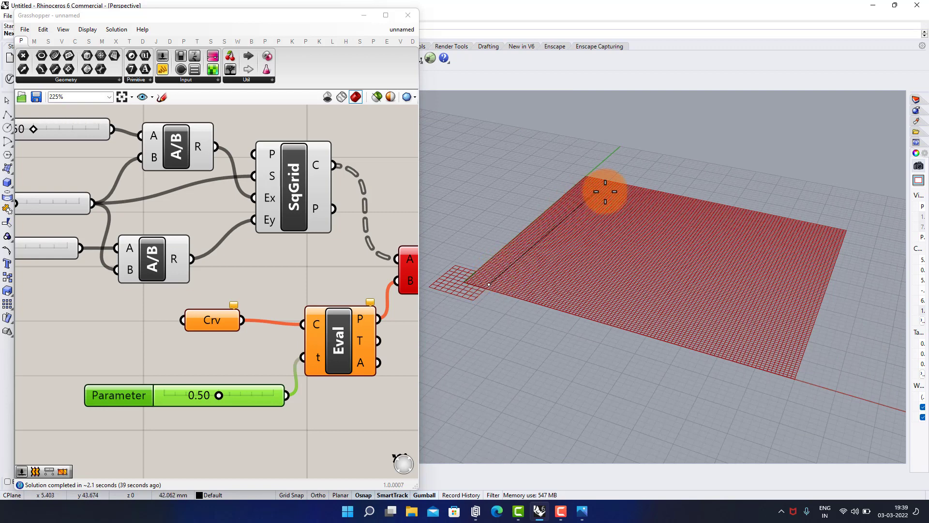
pyautogui.click(635, 191)
pyautogui.click(649, 335)
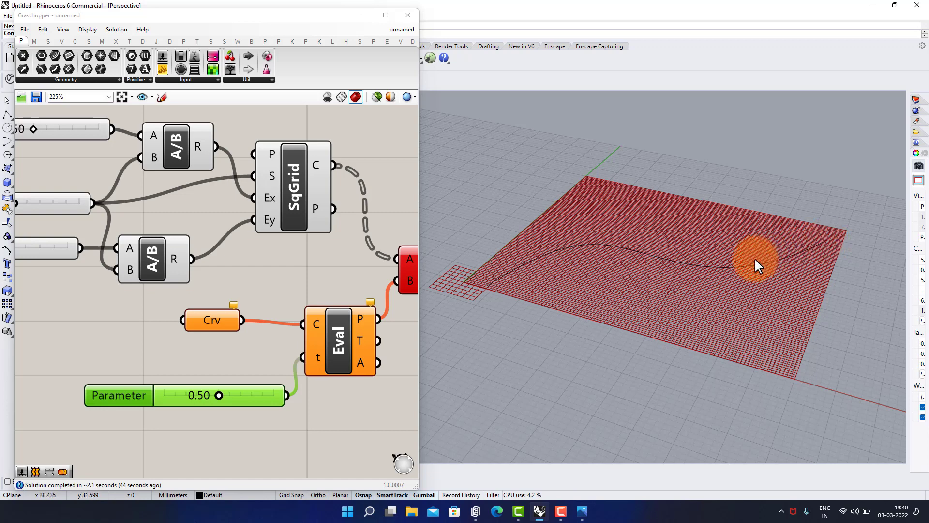
pyautogui.click(634, 191)
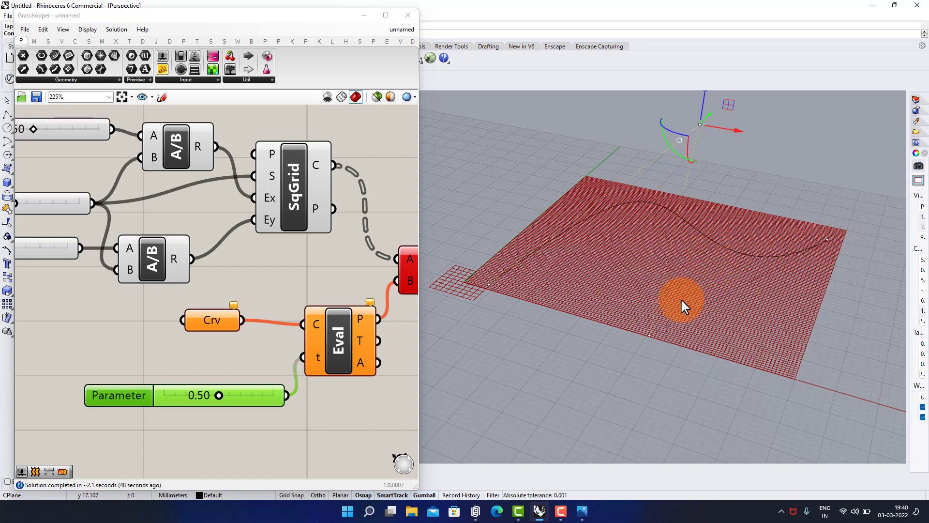
# - Reshape the curve into a deeper wave by pulling its control point farther beyond the grid's front edge
pyautogui.moveTo(699, 216); pyautogui.dragTo(673, 301, button='right')
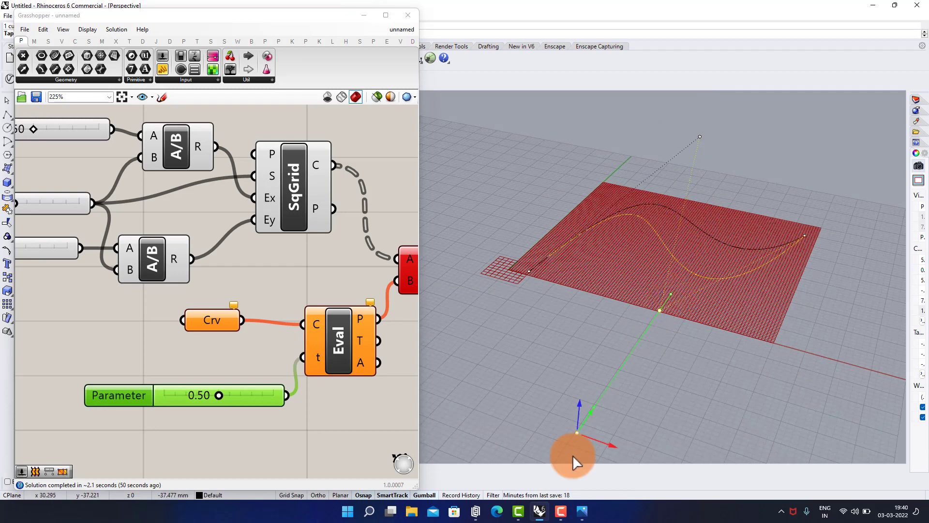
pyautogui.scroll(-8, 624, 306)
pyautogui.moveTo(623, 312); pyautogui.dragTo(574, 340)
pyautogui.scroll(8, 632, 254)
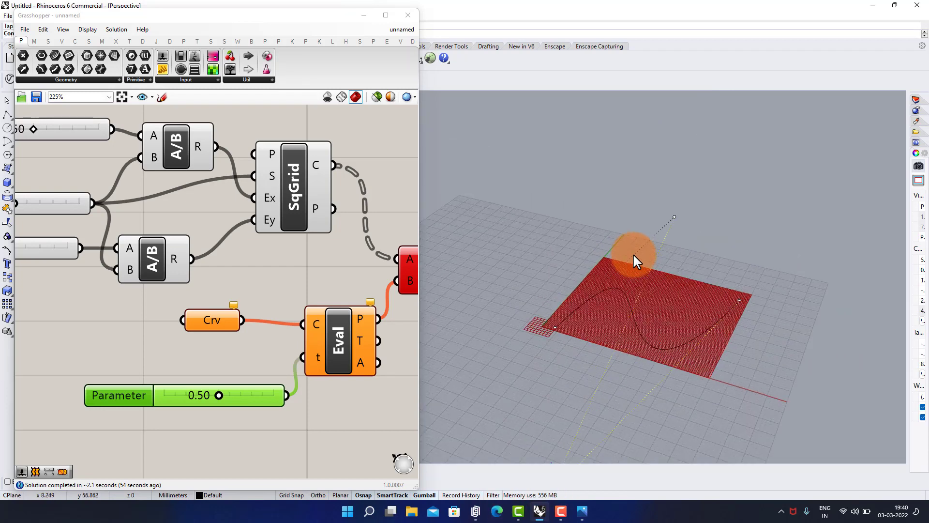
pyautogui.moveTo(681, 295); pyautogui.dragTo(689, 227, button='right')
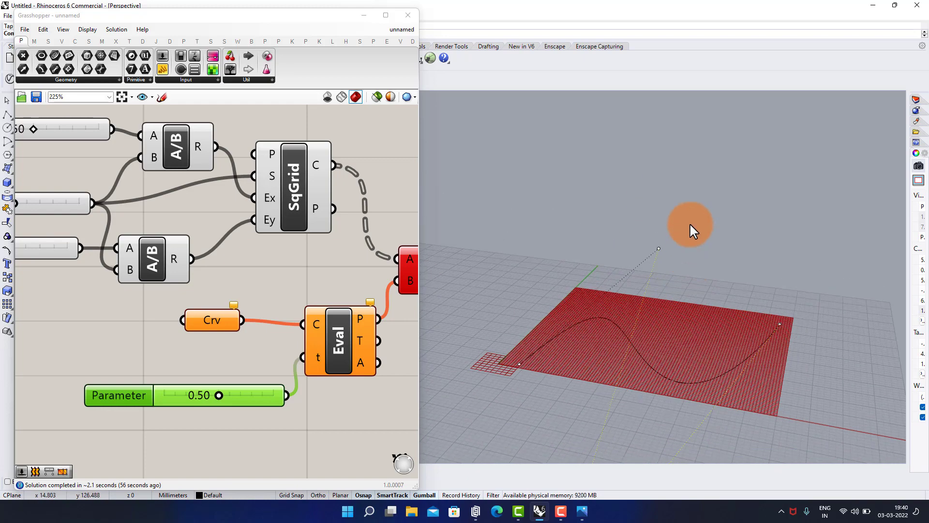
pyautogui.scroll(-2, 690, 227)
pyautogui.scroll(3, 676, 287)
pyautogui.keyDown('shift'); pyautogui.moveTo(688, 334); pyautogui.dragTo(613, 261, button='right'); pyautogui.keyUp('shift')
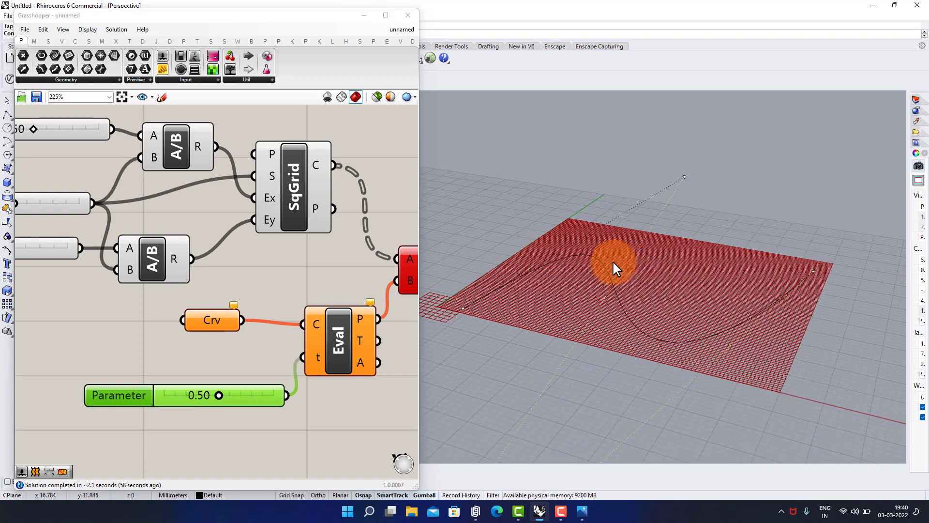
pyautogui.click(620, 254)
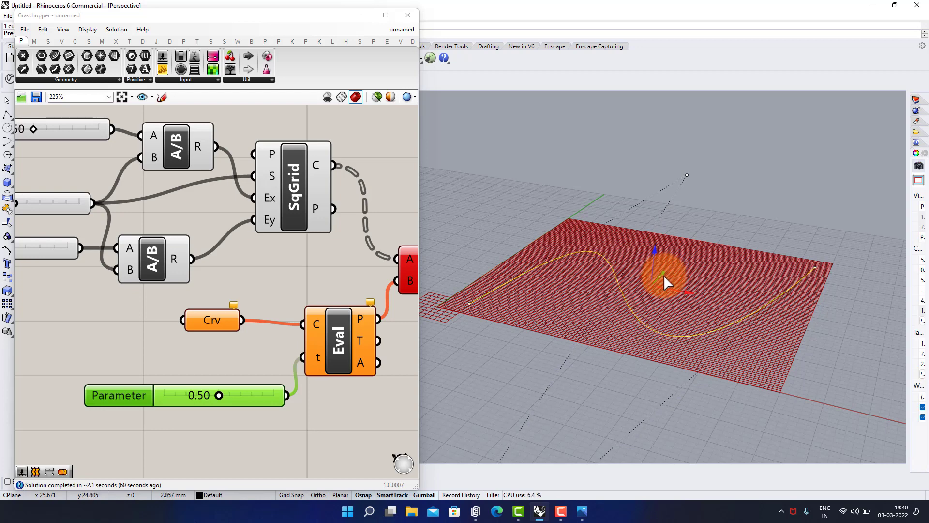
pyautogui.click(685, 214)
# - Reference the drawn Rhino curve in the Curve parameter with Set one Curve
pyautogui.rightClick(215, 319)
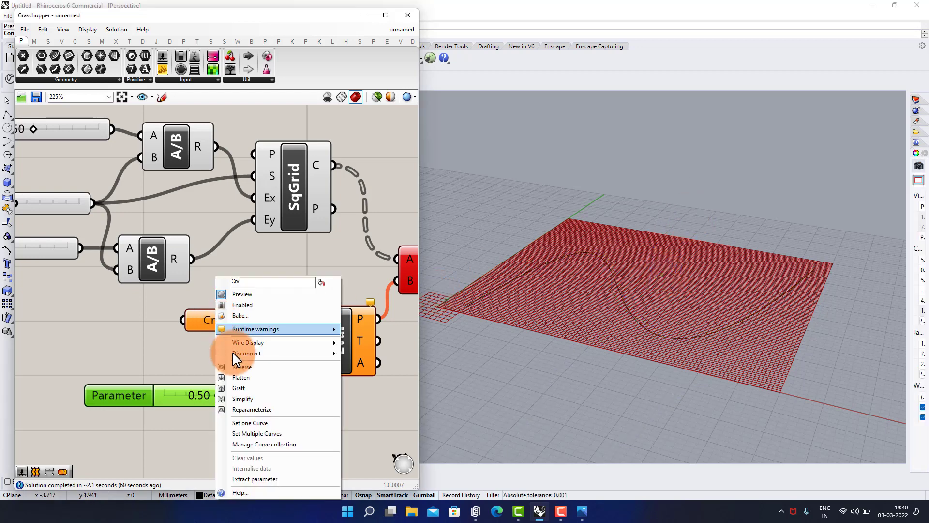
pyautogui.click(232, 426)
pyautogui.click(474, 297)
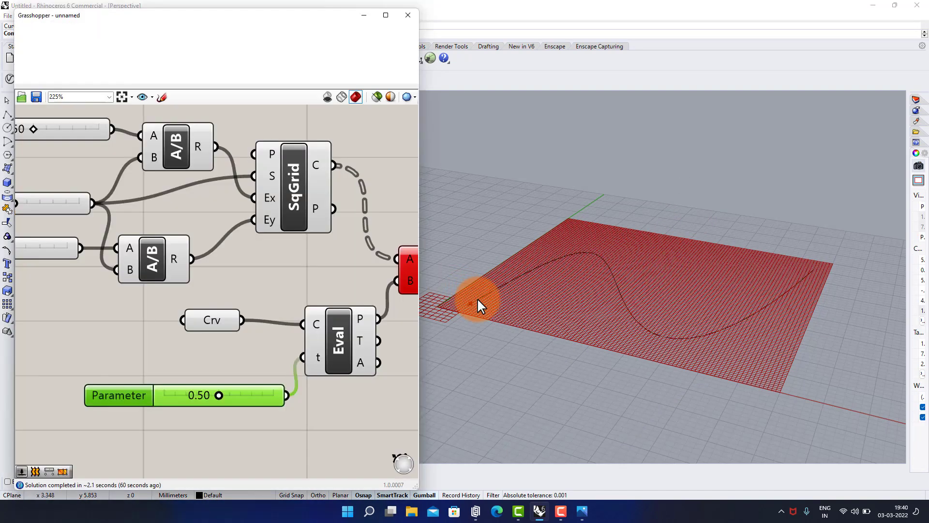
# - Replace the Distance component's A input with the Square Grid's P output
pyautogui.moveTo(275, 300); pyautogui.dragTo(243, 269, button='right')
pyautogui.scroll(-1, 243, 270)
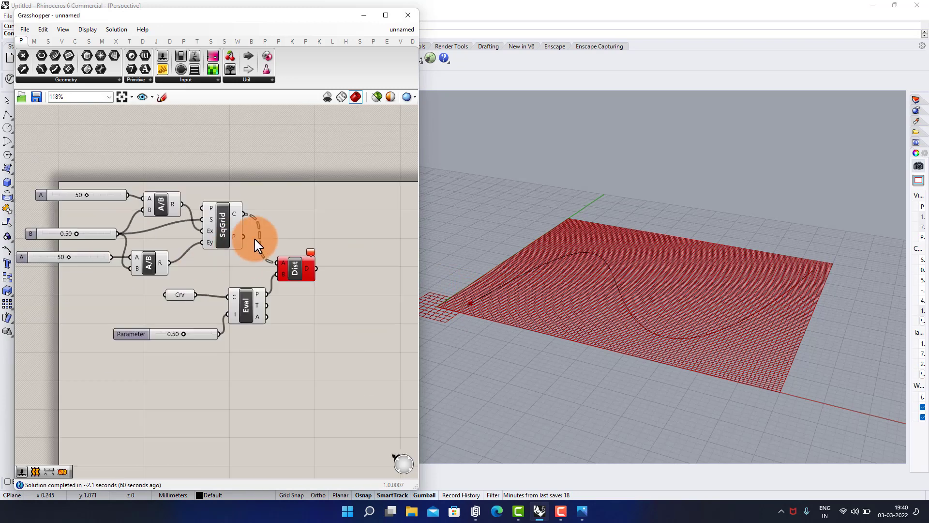
pyautogui.scroll(3, 291, 253)
pyautogui.click(265, 273)
pyautogui.click(286, 222)
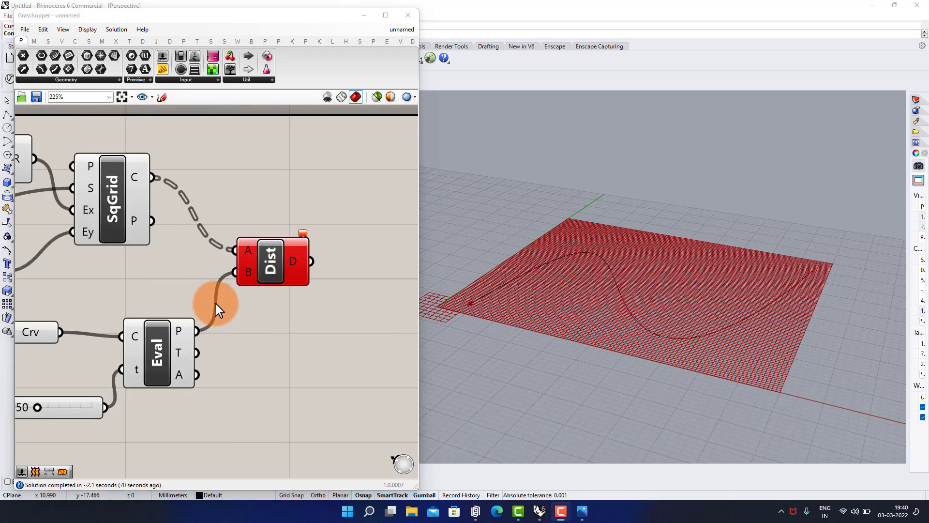
pyautogui.moveTo(151, 220); pyautogui.dragTo(258, 260)
pyautogui.click(264, 262)
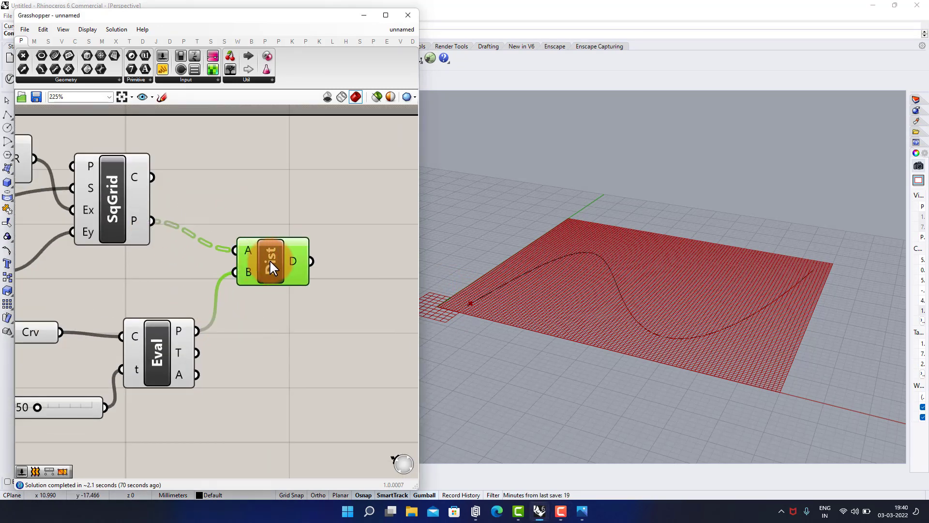
pyautogui.click(269, 307)
# - Add a Remap Numbers component after the Distance component and connect the D output to its V input
pyautogui.moveTo(351, 273); pyautogui.dragTo(305, 276, button='right')
pyautogui.doubleClick(310, 276)
pyautogui.write('re')
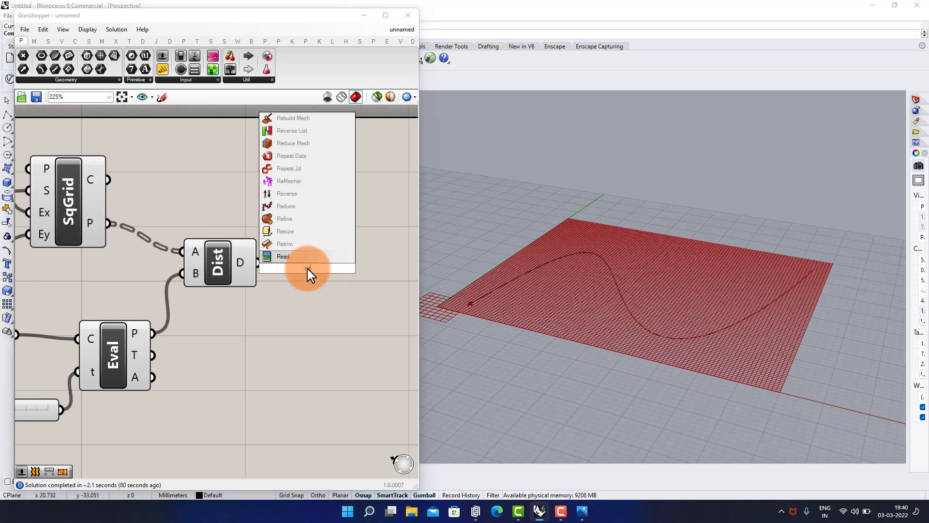
pyautogui.write('ma')
pyautogui.press('Return')
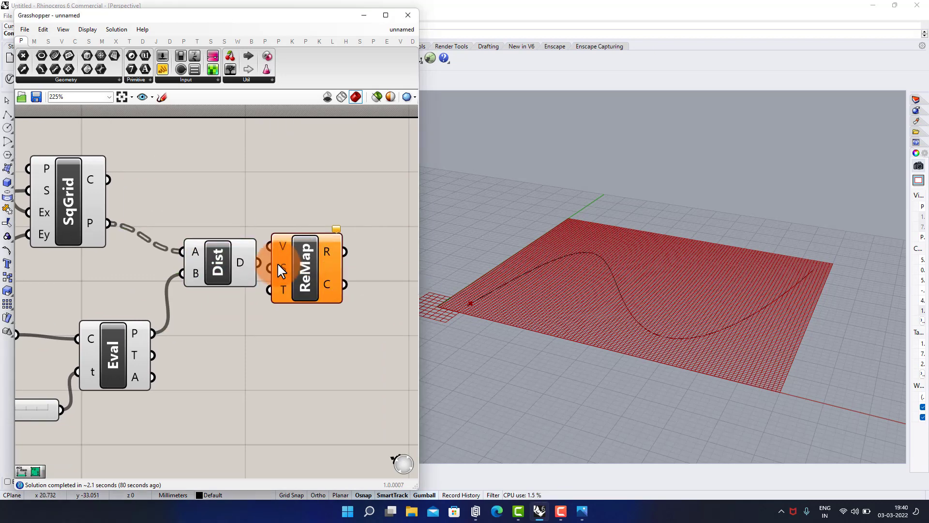
pyautogui.moveTo(276, 251); pyautogui.dragTo(278, 247)
pyautogui.moveTo(305, 271); pyautogui.dragTo(397, 266)
# - Add a Bounds component, connect the Distance component's D output to its N input, and flatten that input
pyautogui.moveTo(342, 214); pyautogui.dragTo(311, 219, button='right')
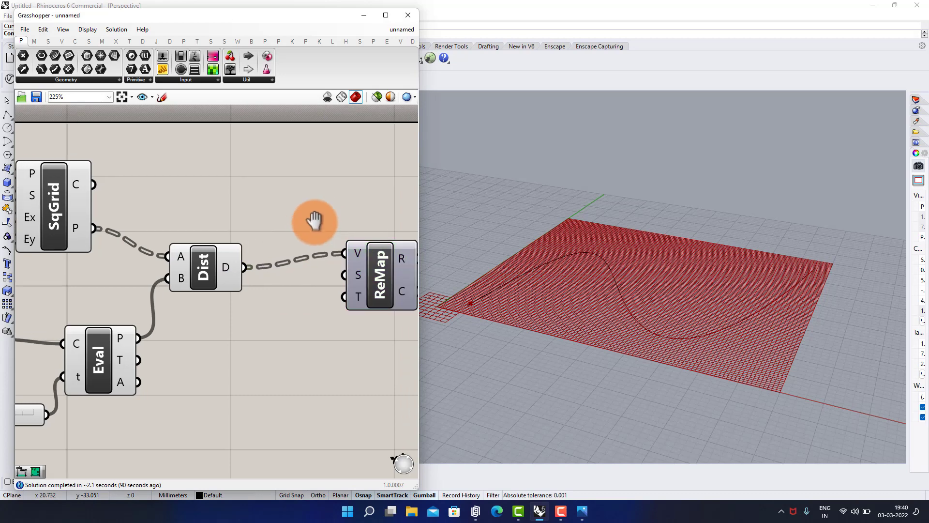
pyautogui.doubleClick(282, 291)
pyautogui.write('bou')
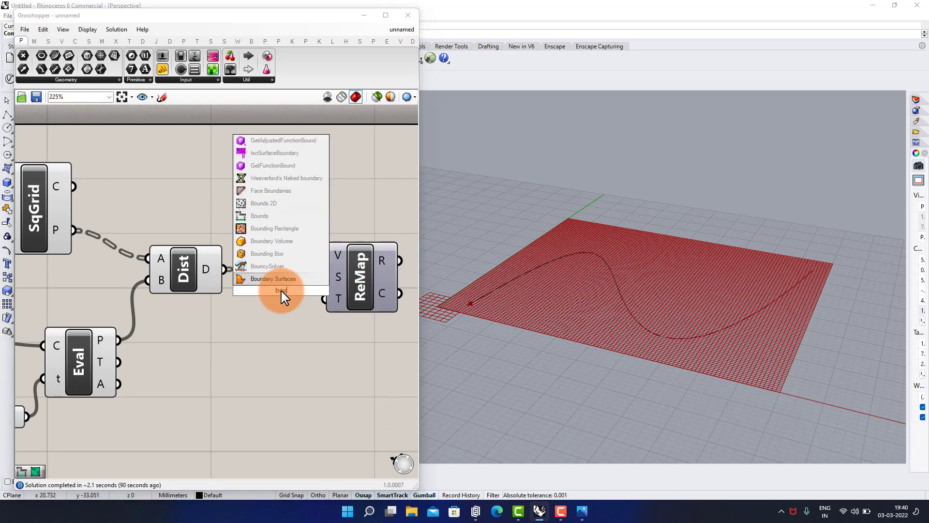
pyautogui.click(272, 216)
pyautogui.moveTo(259, 297); pyautogui.dragTo(248, 331)
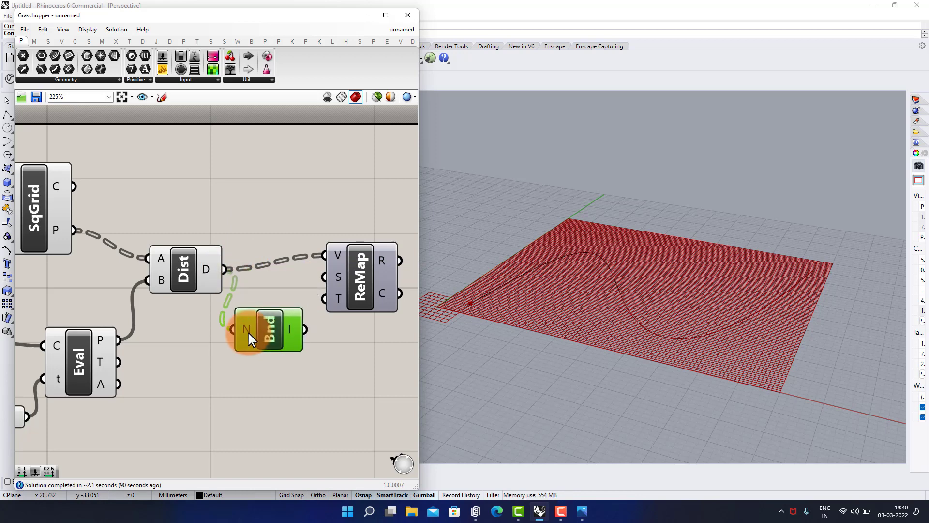
pyautogui.rightClick(247, 331)
pyautogui.click(272, 376)
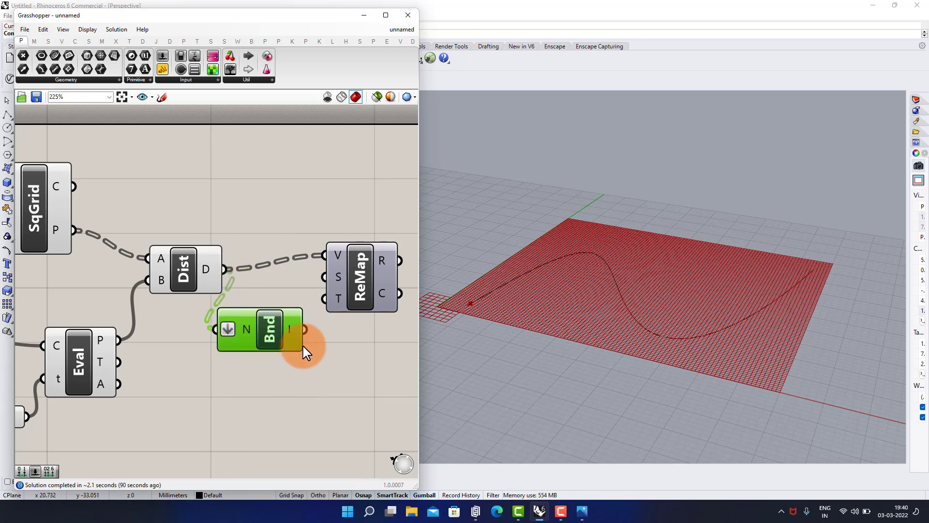
# - Connect the Bounds component's I output to the Remap Numbers S input and tidy the placement of both components
pyautogui.moveTo(361, 284); pyautogui.dragTo(376, 298)
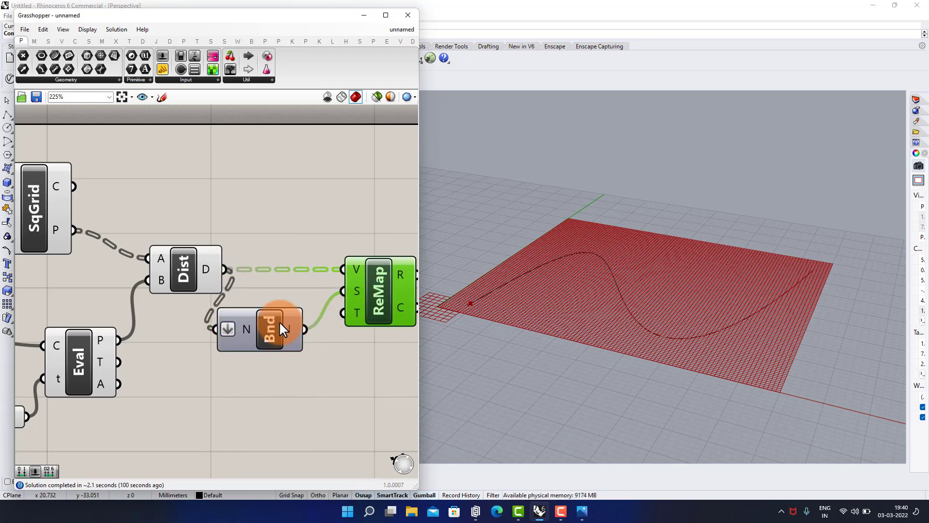
pyautogui.moveTo(283, 321); pyautogui.dragTo(295, 323)
pyautogui.click(270, 370)
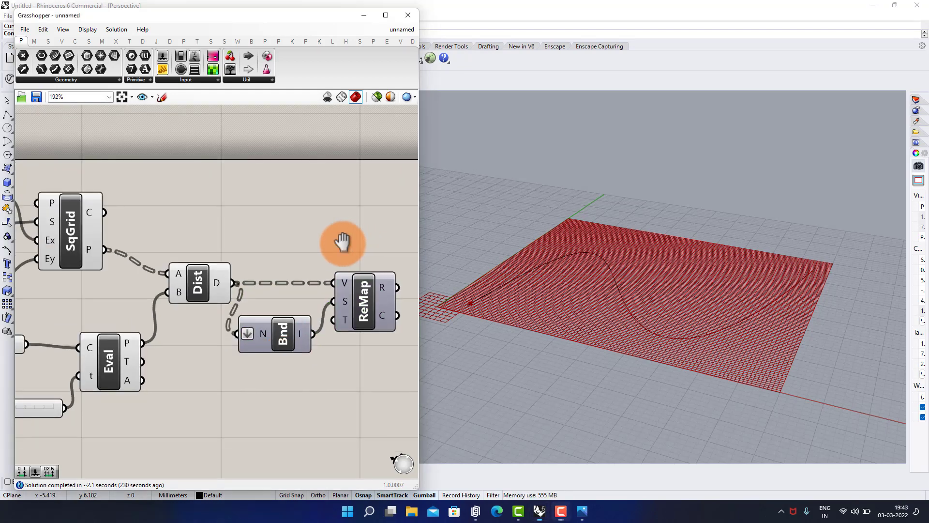
# - Add a Circle component, connect the Square Grid's P output to its P input, and place it well past the Remap Numbers component
pyautogui.moveTo(342, 241); pyautogui.dragTo(332, 229, button='right')
pyautogui.doubleClick(331, 227)
pyautogui.write('cir')
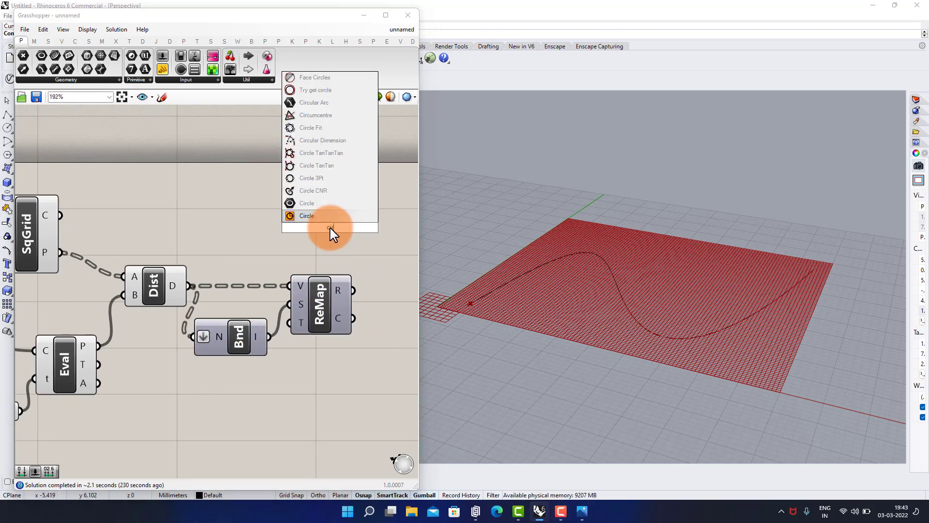
pyautogui.click(308, 216)
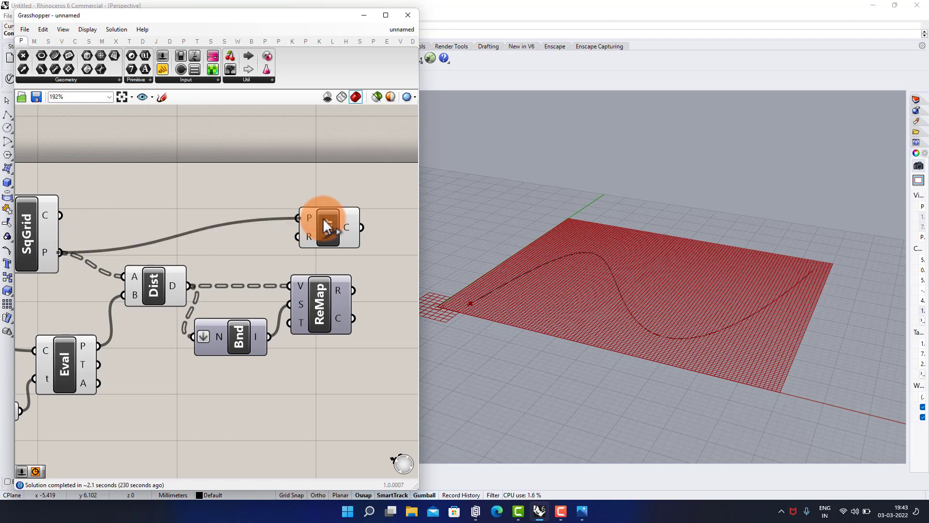
pyautogui.moveTo(323, 218); pyautogui.dragTo(324, 217)
pyautogui.moveTo(58, 251); pyautogui.dragTo(280, 219)
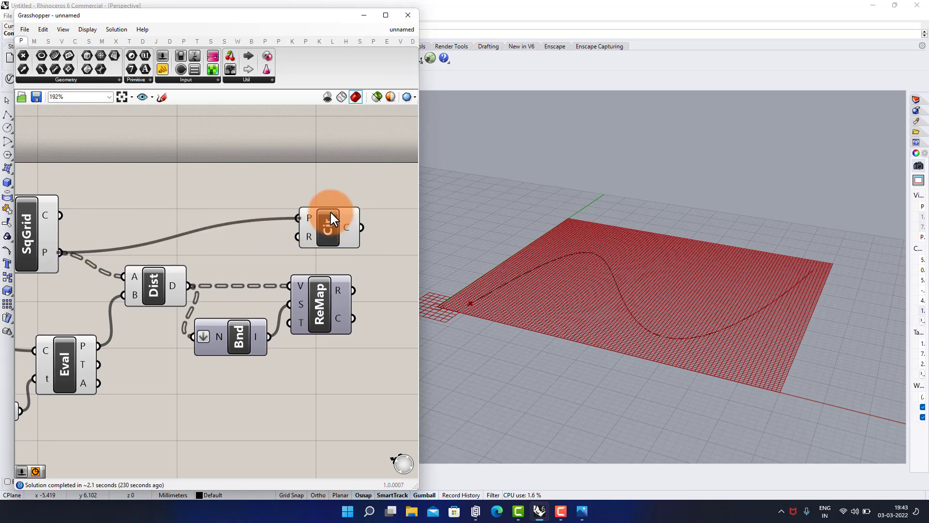
pyautogui.scroll(-3, 330, 212)
pyautogui.moveTo(330, 212); pyautogui.dragTo(136, 184, button='right')
pyautogui.moveTo(136, 184); pyautogui.dragTo(334, 200)
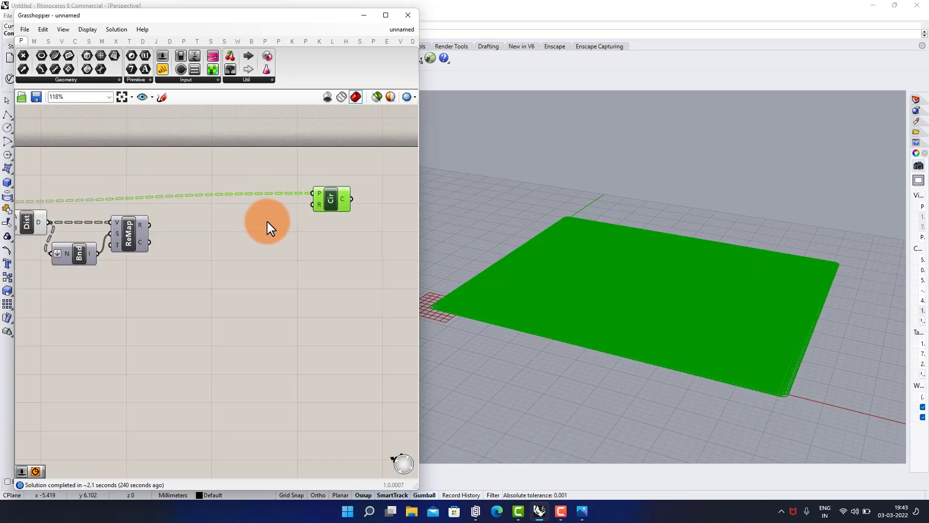
# - Add a second Remap Numbers component and connect its R output to the Circle component's R input
pyautogui.scroll(3, 270, 220)
pyautogui.click(269, 215)
pyautogui.doubleClick(310, 238)
pyautogui.write('r')
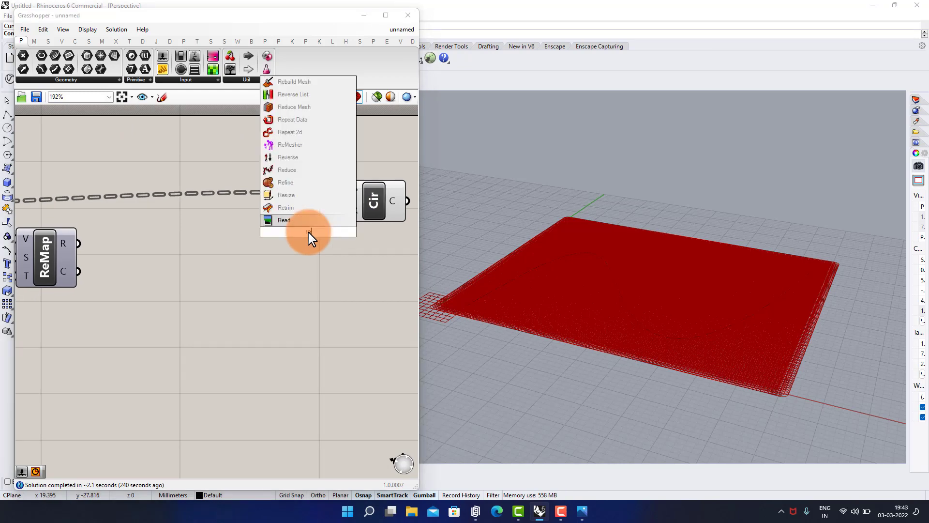
pyautogui.write('em')
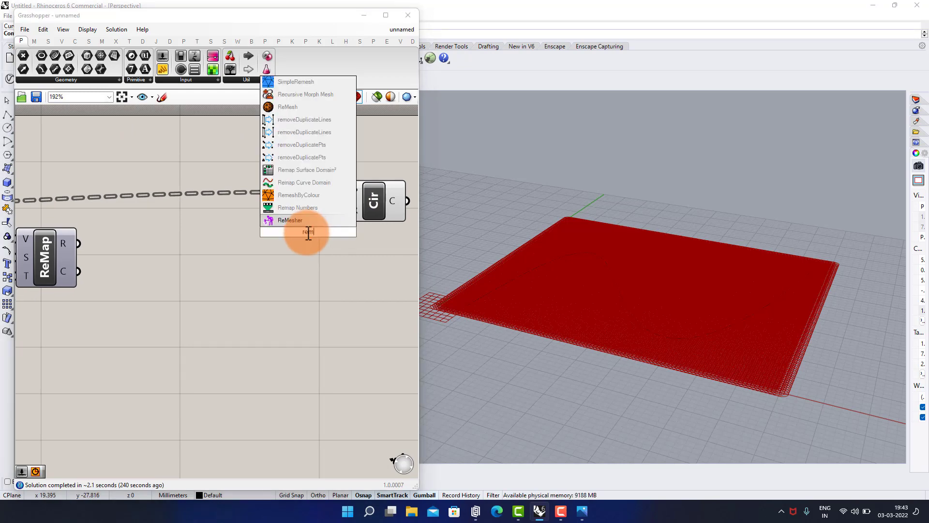
pyautogui.click(301, 207)
pyautogui.scroll(2, 337, 213)
pyautogui.moveTo(338, 213)
pyautogui.mouseDown()
pyautogui.moveTo(338, 247)
pyautogui.moveTo(345, 202)
pyautogui.mouseUp()
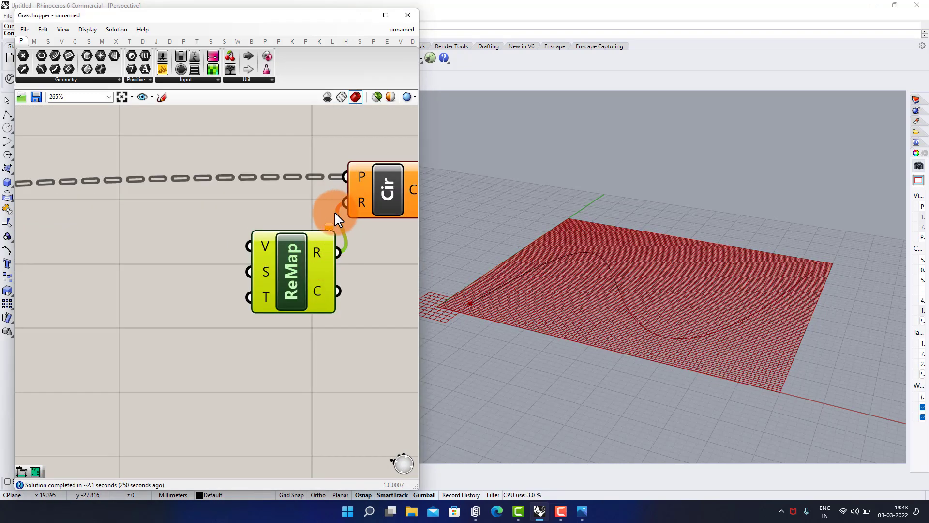
pyautogui.scroll(-1, 339, 207)
pyautogui.moveTo(339, 208); pyautogui.dragTo(278, 219, button='right')
pyautogui.click(315, 208)
pyautogui.click(304, 276)
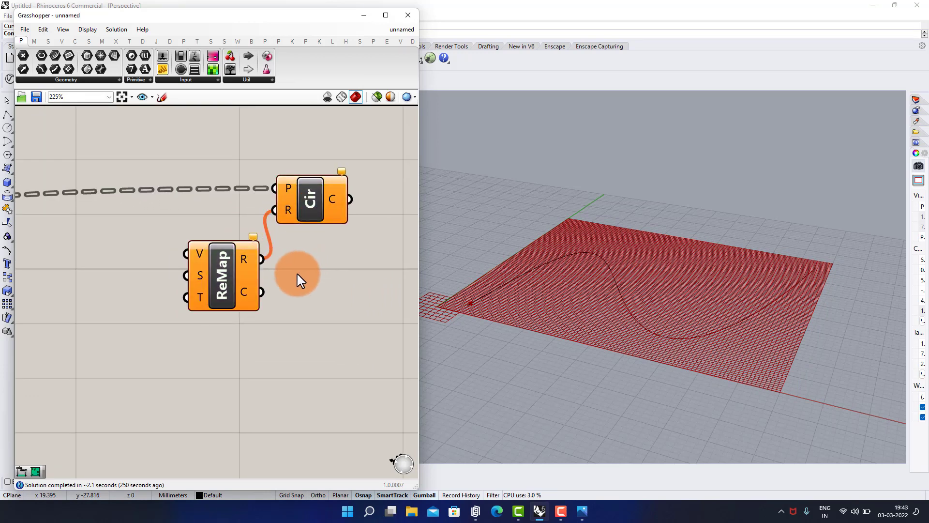
# - Add a Division component between the two Remap Numbers components
pyautogui.moveTo(300, 279); pyautogui.dragTo(393, 290, button='right')
pyautogui.doubleClick(173, 300)
pyautogui.write('di')
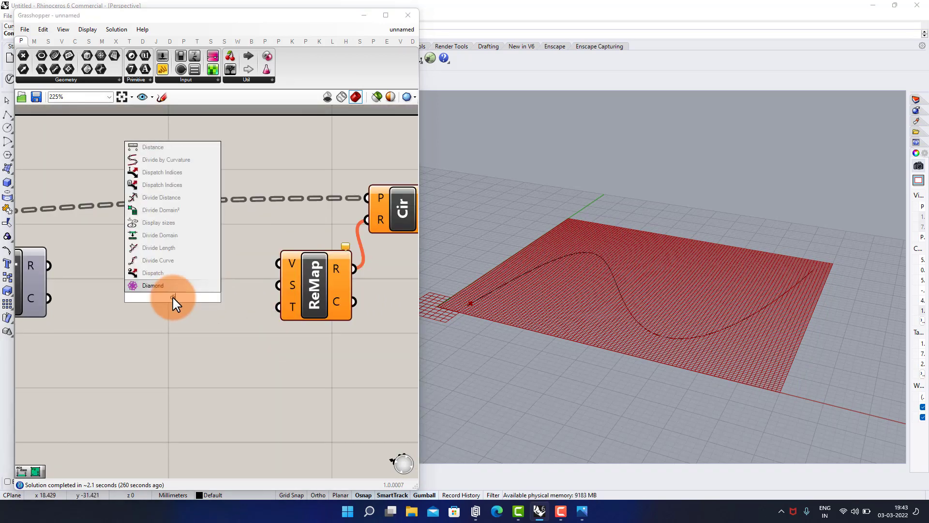
pyautogui.write('v')
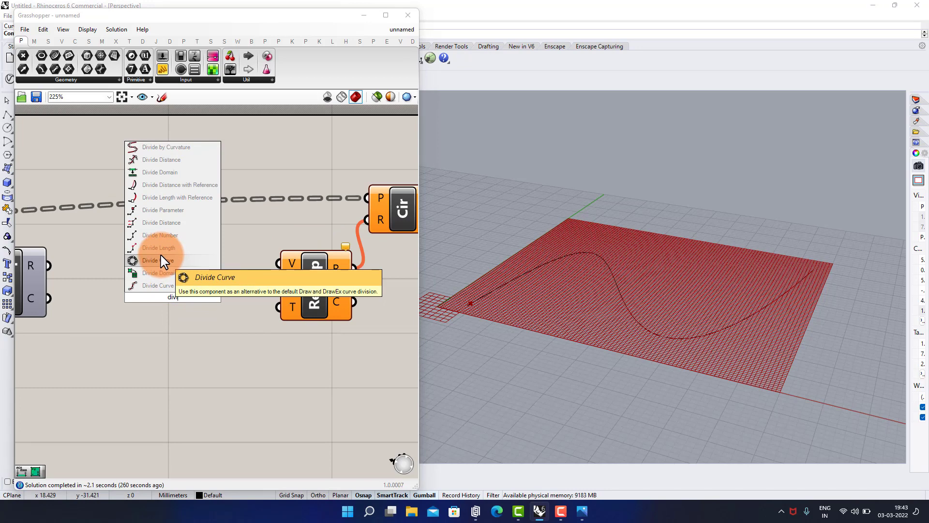
pyautogui.write('ision')
pyautogui.click(165, 289)
pyautogui.scroll(-2, 210, 246)
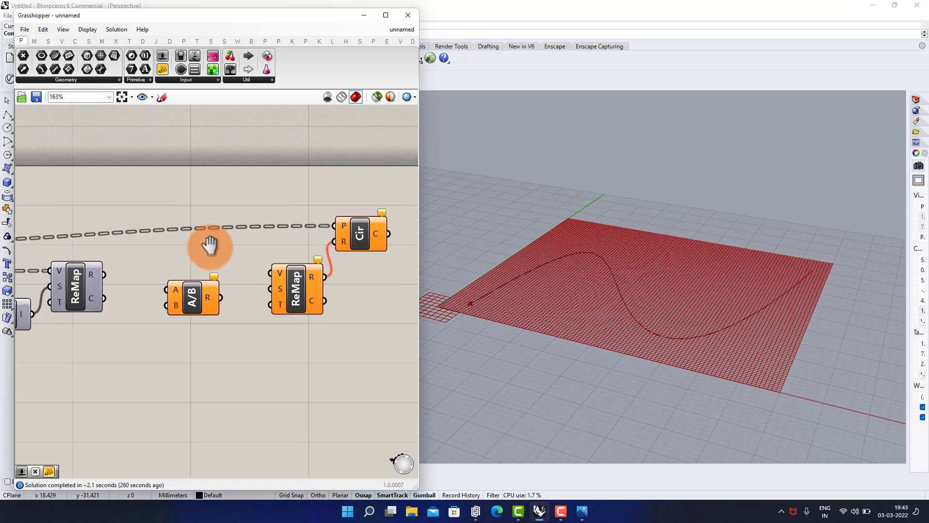
# - Connect the 0.50 grid size slider to the new Division component's A input
pyautogui.moveTo(81, 255); pyautogui.dragTo(287, 244, button='right')
pyautogui.moveTo(76, 228); pyautogui.dragTo(217, 219, button='right')
pyautogui.moveTo(121, 259); pyautogui.dragTo(201, 249, button='right')
pyautogui.scroll(1, 106, 245)
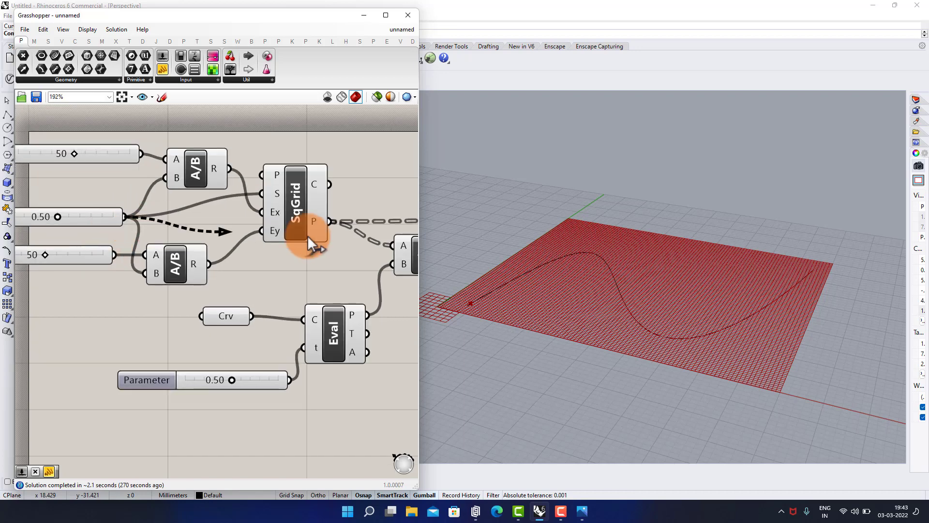
pyautogui.moveTo(308, 236); pyautogui.dragTo(295, 267)
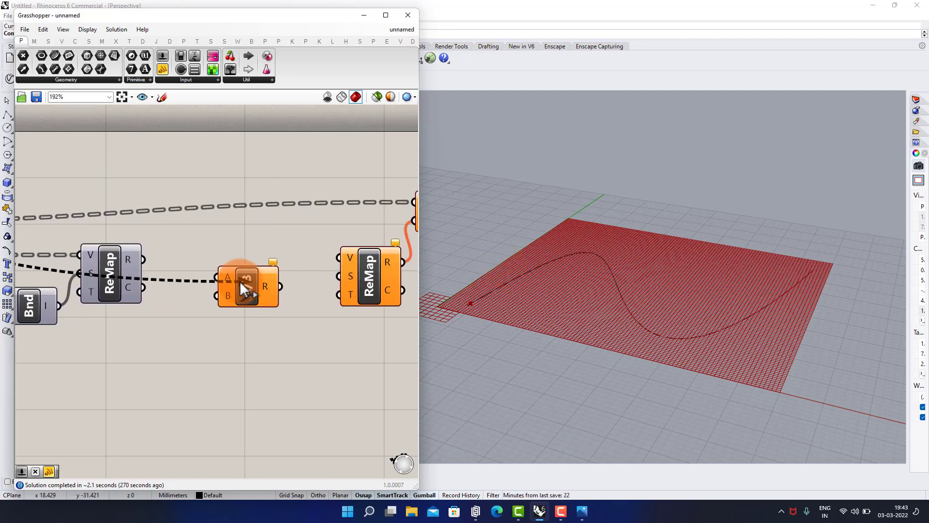
pyautogui.moveTo(245, 289); pyautogui.dragTo(244, 289)
# - Connect the Division component's R output to the second Remap Numbers T input and place the Division component below it
pyautogui.moveTo(278, 293); pyautogui.dragTo(192, 310, button='right')
pyautogui.moveTo(193, 303); pyautogui.dragTo(253, 312)
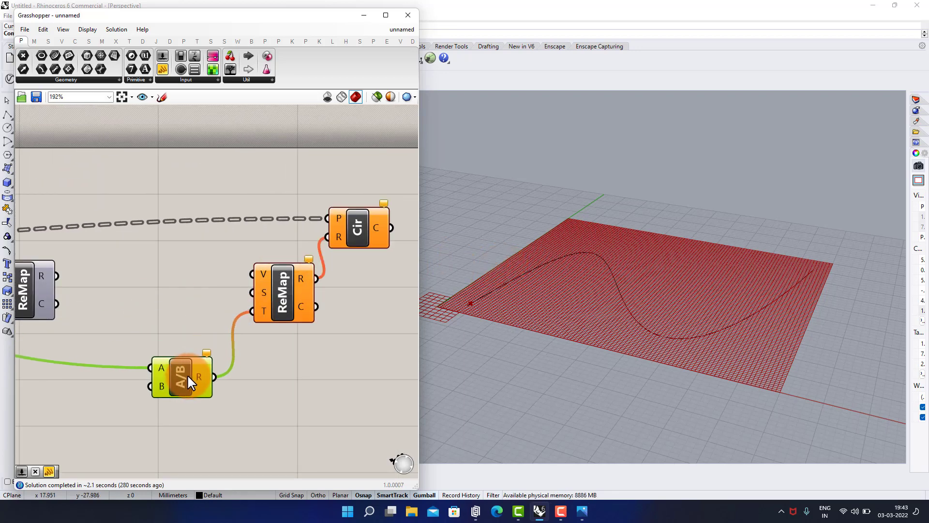
pyautogui.moveTo(343, 259); pyautogui.dragTo(283, 240, button='right')
pyautogui.moveTo(324, 161); pyautogui.dragTo(347, 288)
pyautogui.click(276, 353)
pyautogui.moveTo(122, 351); pyautogui.dragTo(228, 337)
pyautogui.click(320, 321)
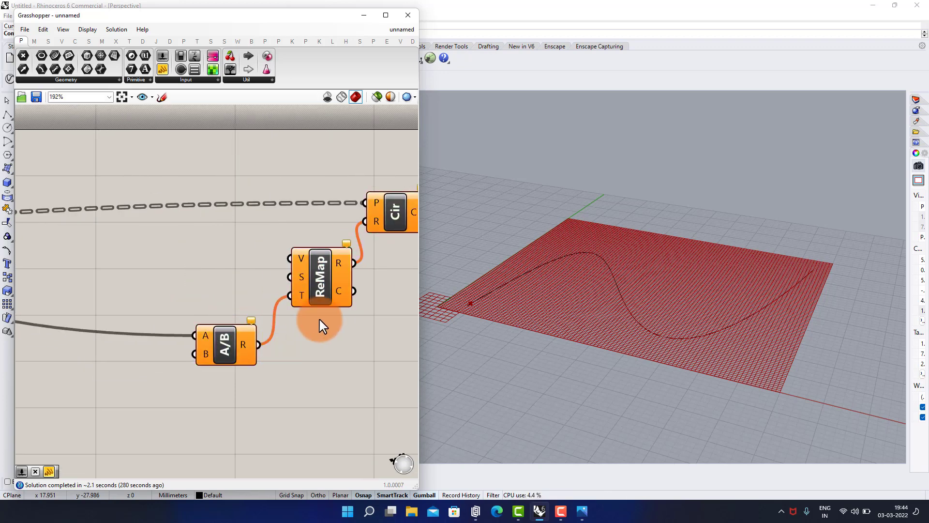
# - Add a Bounds component and connect its I output to the second Remap Numbers component's S input
pyautogui.moveTo(355, 244); pyautogui.dragTo(331, 250, button='right')
pyautogui.doubleClick(168, 271)
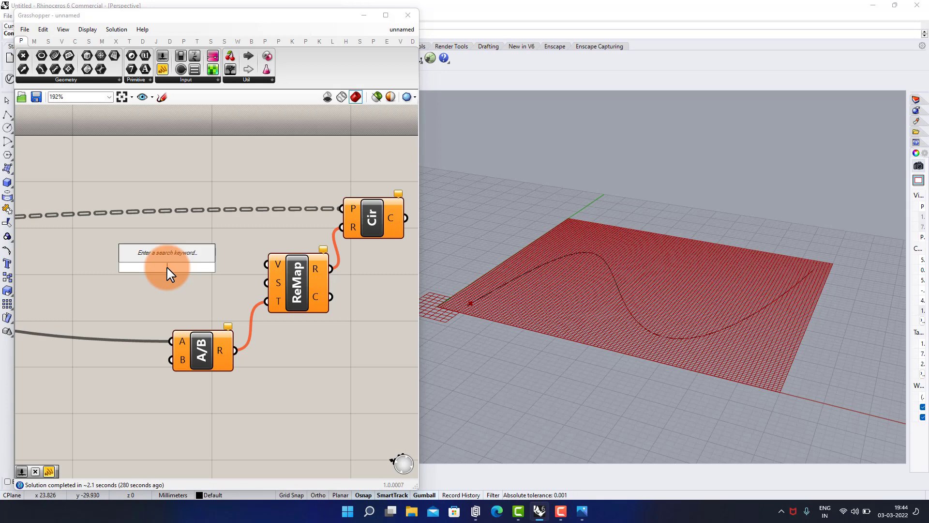
pyautogui.write('boun')
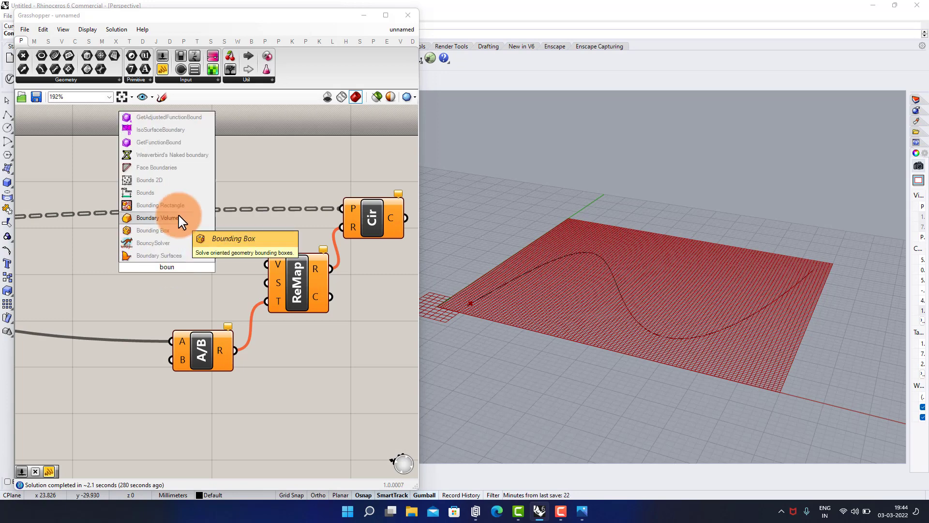
pyautogui.click(184, 194)
pyautogui.scroll(2, 200, 261)
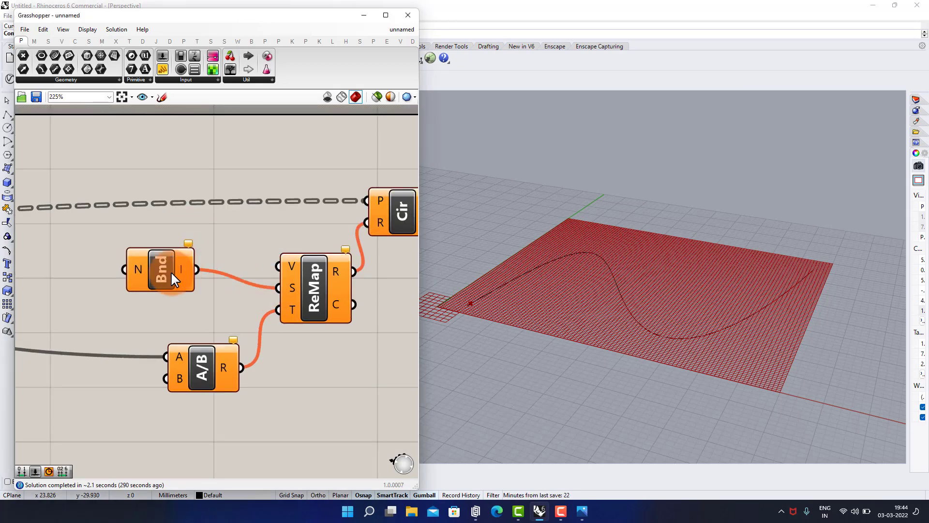
pyautogui.moveTo(187, 235); pyautogui.dragTo(249, 216, button='right')
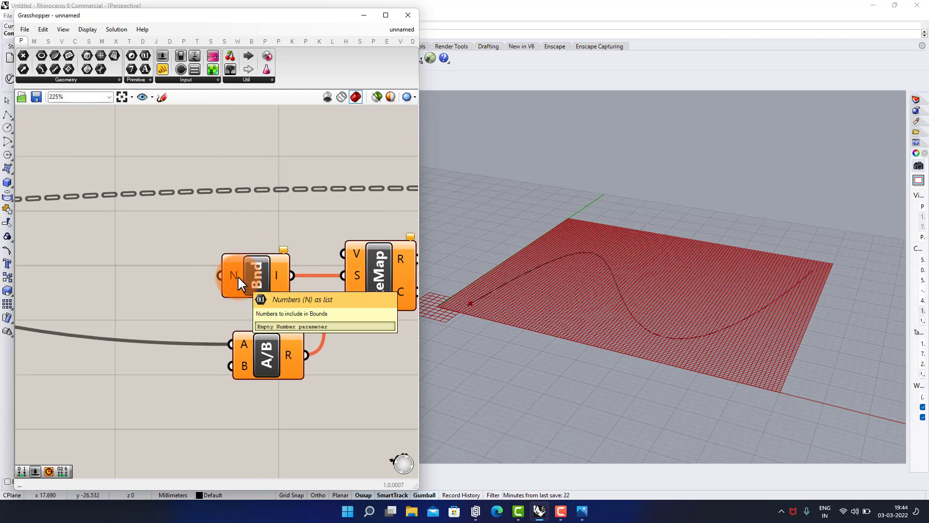
# - Flatten the new Bounds component's N input and shift the component slightly up
pyautogui.rightClick(238, 275)
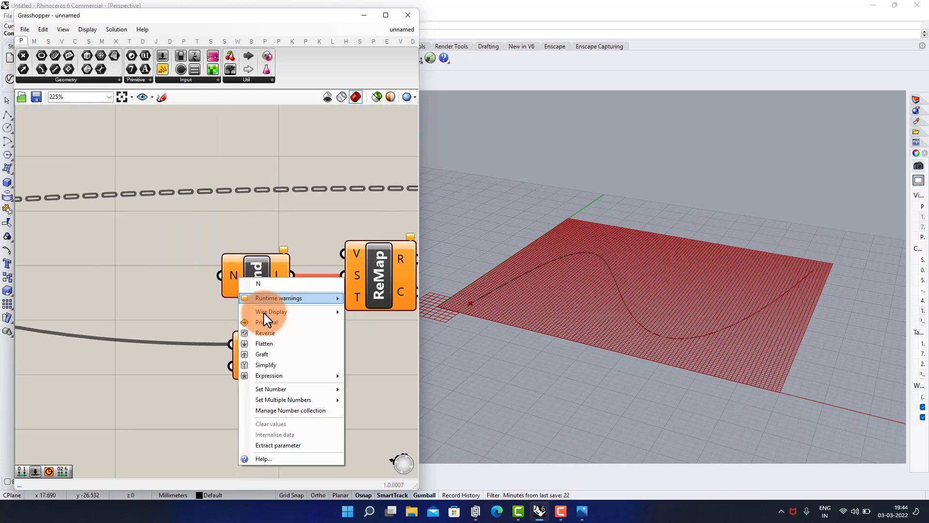
pyautogui.click(261, 345)
pyautogui.moveTo(255, 271); pyautogui.dragTo(256, 248)
# - Add a Graph Mapper between the first Remap Numbers component and the new Bounds component
pyautogui.scroll(-2, 199, 266)
pyautogui.moveTo(196, 269); pyautogui.dragTo(271, 273, button='right')
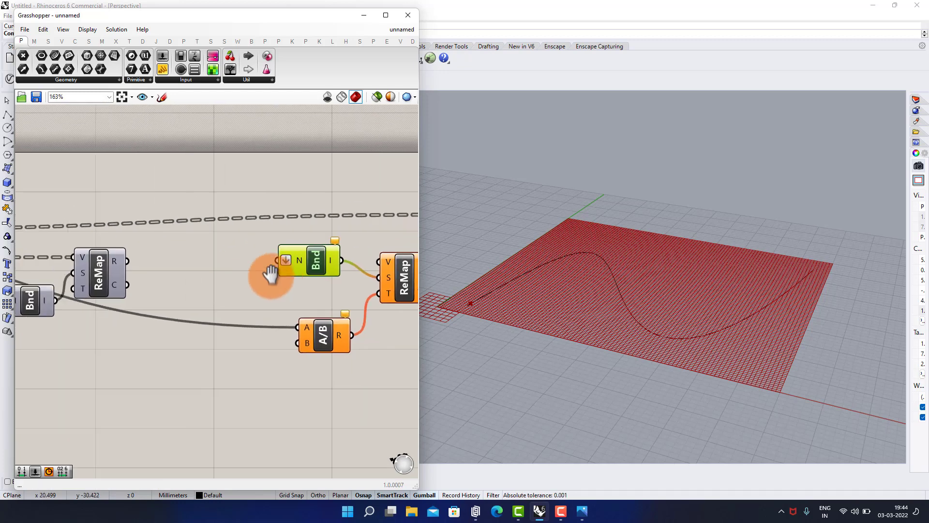
pyautogui.scroll(1, 252, 271)
pyautogui.rightClick(199, 254)
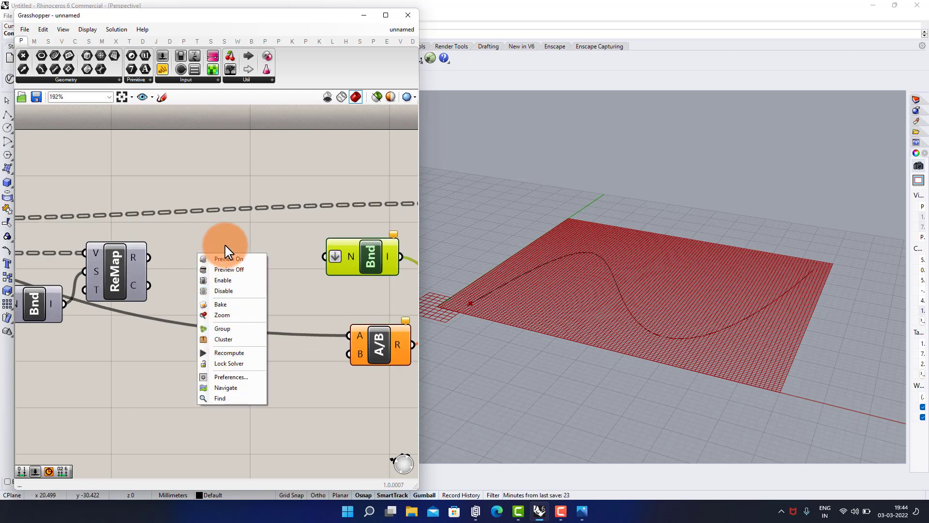
pyautogui.click(226, 252)
pyautogui.doubleClick(219, 257)
pyautogui.write('gra')
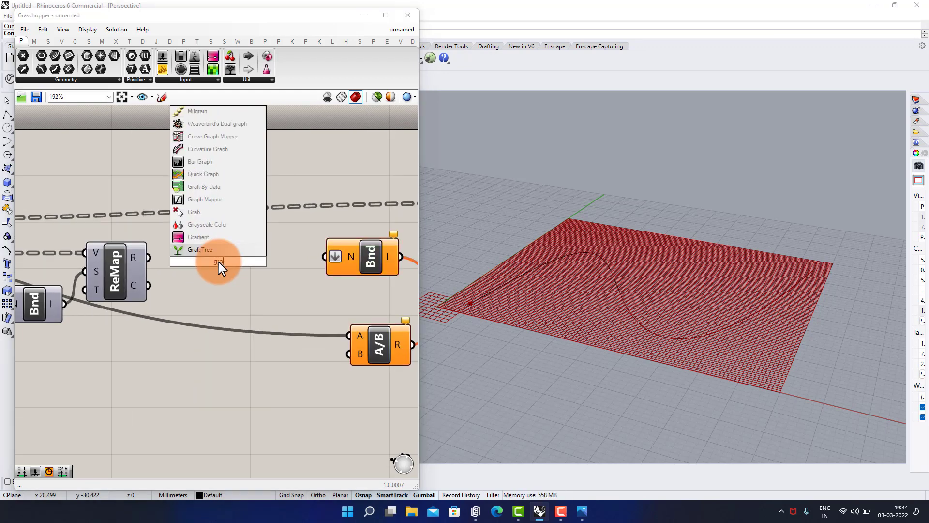
pyautogui.click(217, 201)
# - Set the Graph Mapper's graph type to Conic
pyautogui.scroll(2, 225, 256)
pyautogui.rightClick(229, 261)
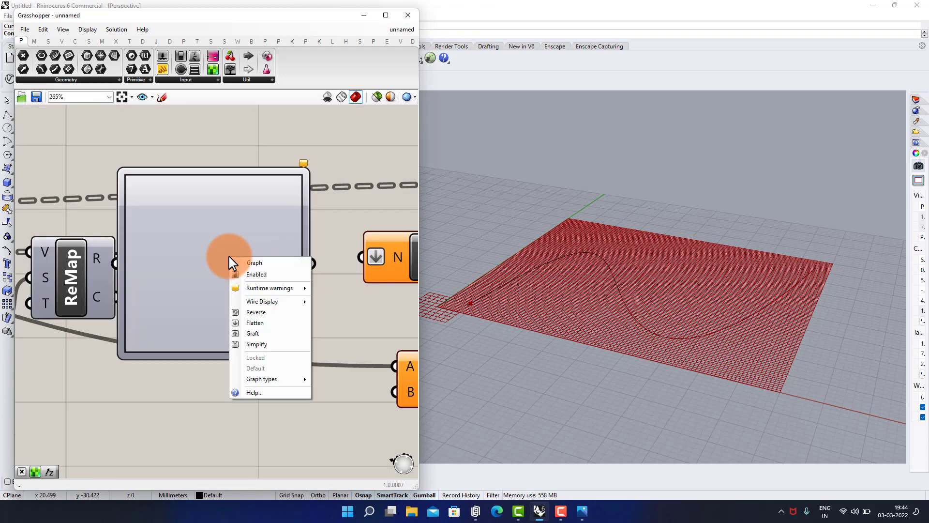
pyautogui.click(264, 378)
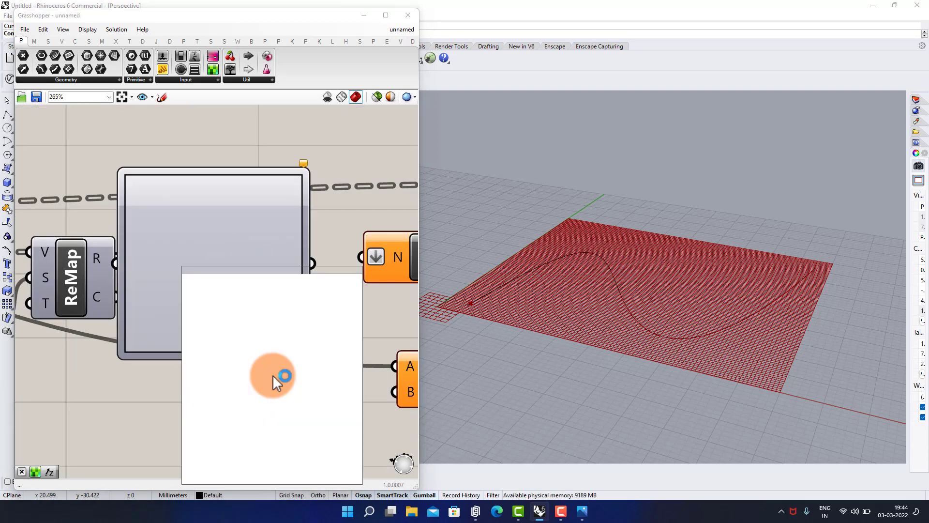
pyautogui.click(359, 268)
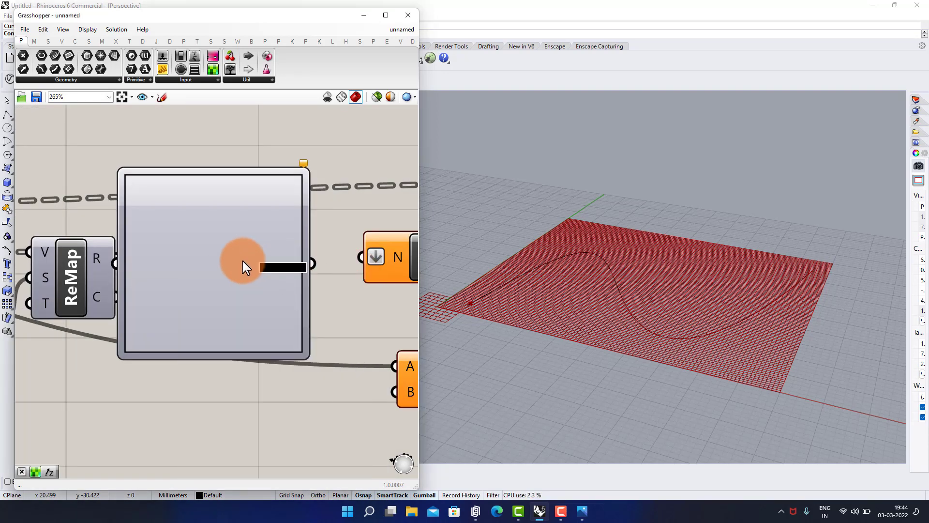
pyautogui.rightClick(246, 267)
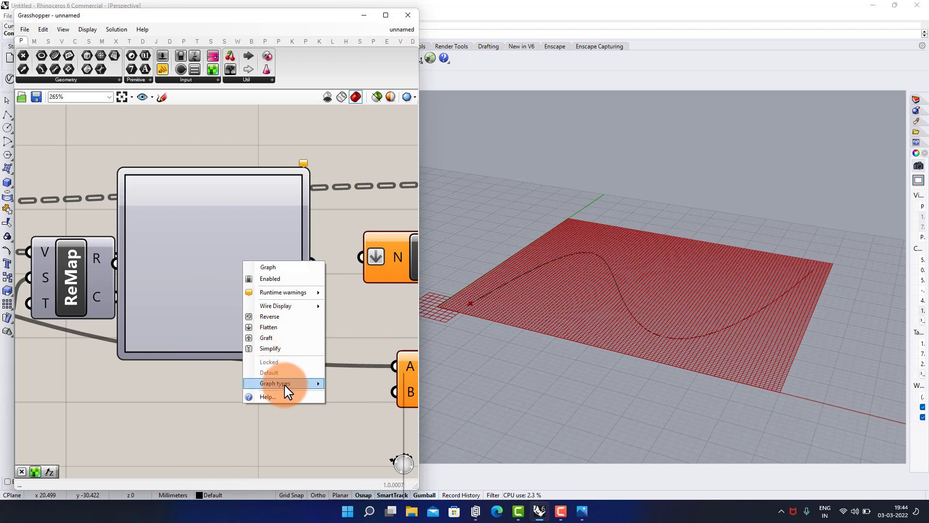
pyautogui.moveTo(284, 383)
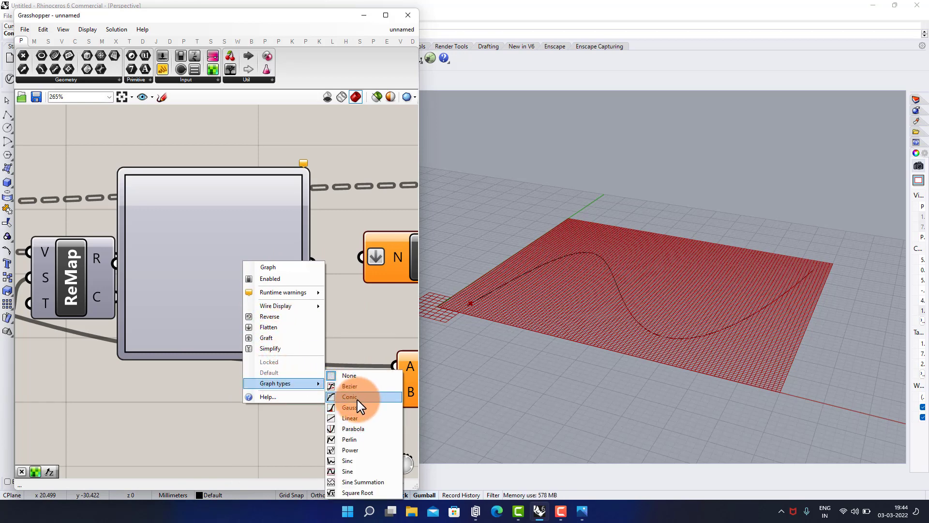
pyautogui.click(359, 400)
# - Bend the conic curve upward, shrink the Graph Mapper and fit it between Remap Numbers and Bounds
pyautogui.moveTo(214, 264); pyautogui.dragTo(194, 232)
pyautogui.moveTo(303, 182); pyautogui.dragTo(258, 213)
pyautogui.moveTo(230, 261); pyautogui.dragTo(199, 261)
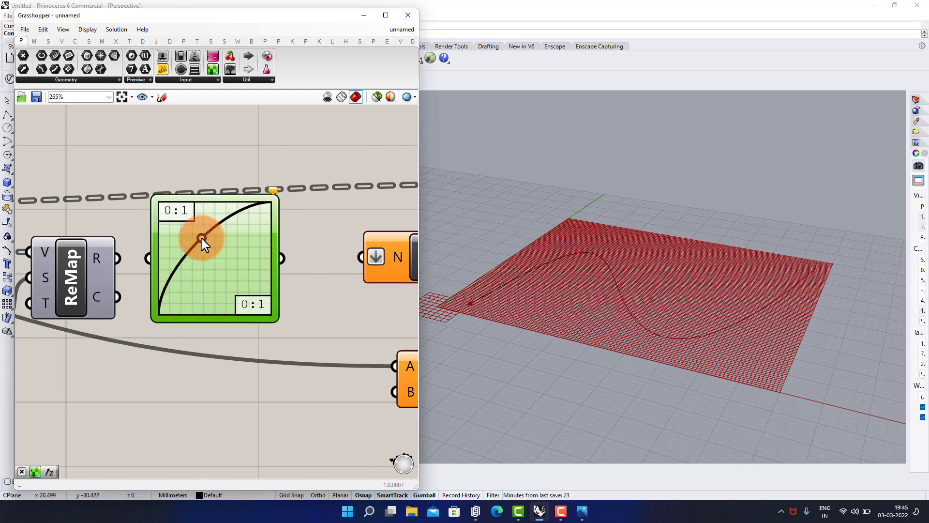
# - Wire the first Remap's R output through the Graph Mapper to the new Bounds' N input and the second Remap's V input
pyautogui.moveTo(118, 258); pyautogui.dragTo(335, 262)
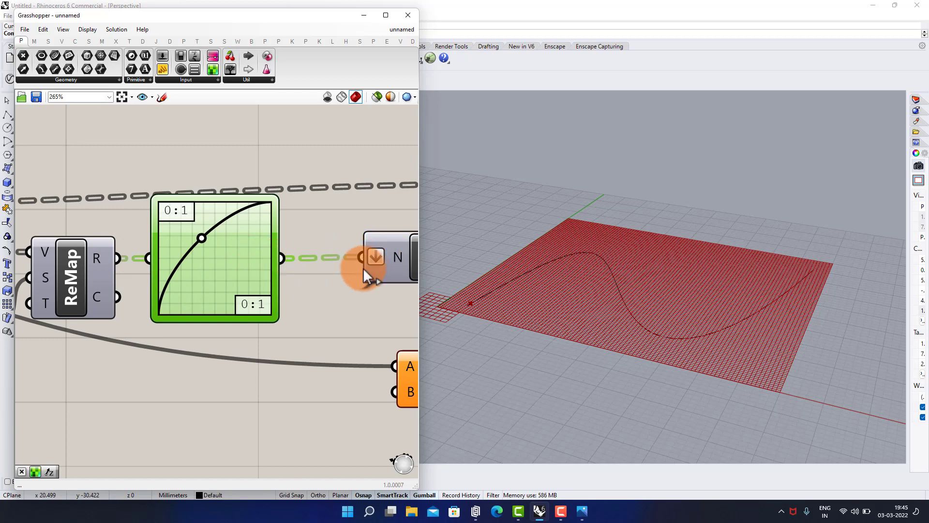
pyautogui.moveTo(347, 268); pyautogui.dragTo(232, 265, button='right')
pyautogui.scroll(-2, 232, 261)
pyautogui.moveTo(193, 256); pyautogui.dragTo(362, 255)
# - Move the second Bounds component above the Graph Mapper's output wire and reposition the Graph Mapper
pyautogui.moveTo(306, 251); pyautogui.dragTo(292, 181)
pyautogui.scroll(-1, 307, 243)
pyautogui.moveTo(688, 228); pyautogui.dragTo(677, 271, button='right')
pyautogui.scroll(2, 276, 271)
pyautogui.moveTo(139, 253); pyautogui.dragTo(62, 313)
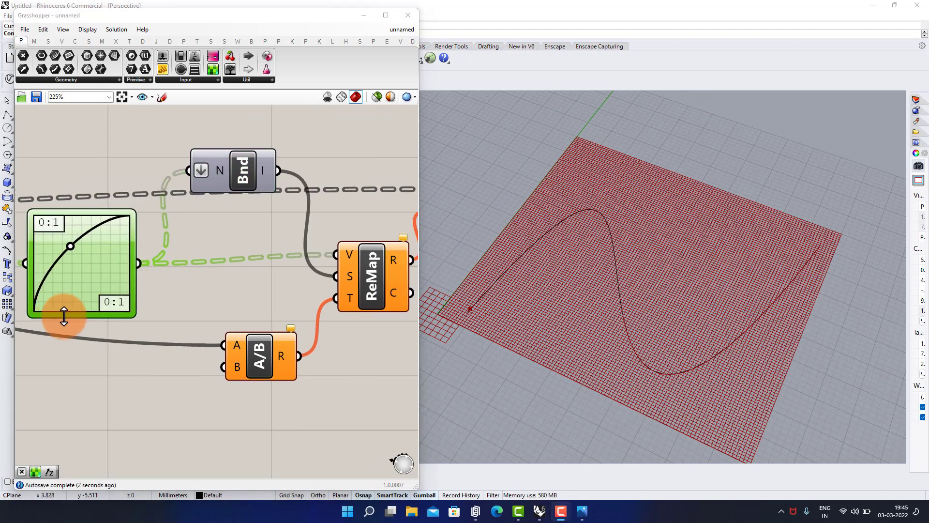
# - Add a number slider of 2 to the second-radius Division component's B input and lower it to 1
pyautogui.moveTo(163, 291); pyautogui.dragTo(203, 250, button='right')
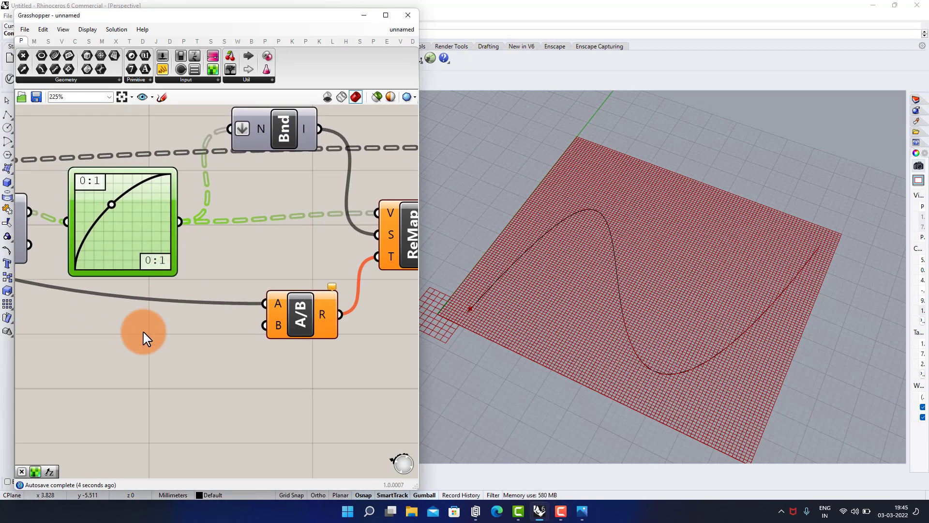
pyautogui.doubleClick(153, 355)
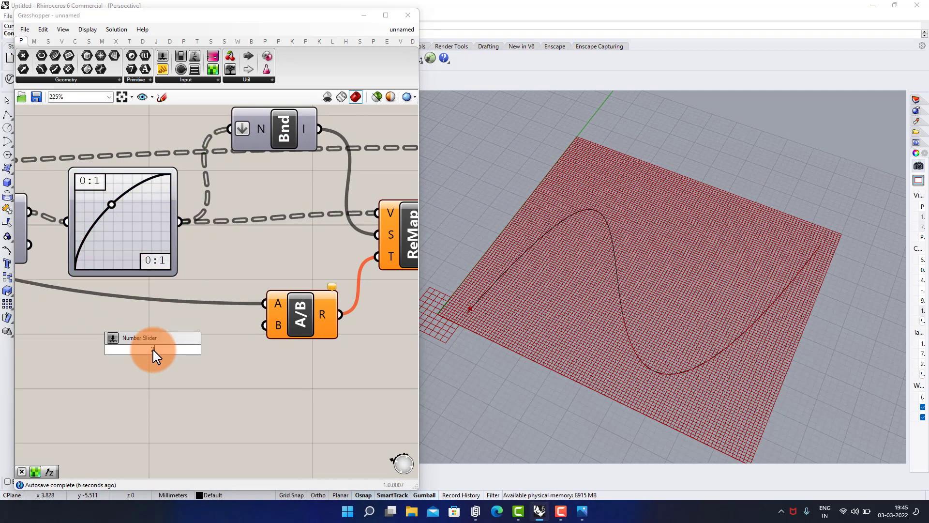
pyautogui.press('Return')
pyautogui.moveTo(242, 350); pyautogui.dragTo(264, 325)
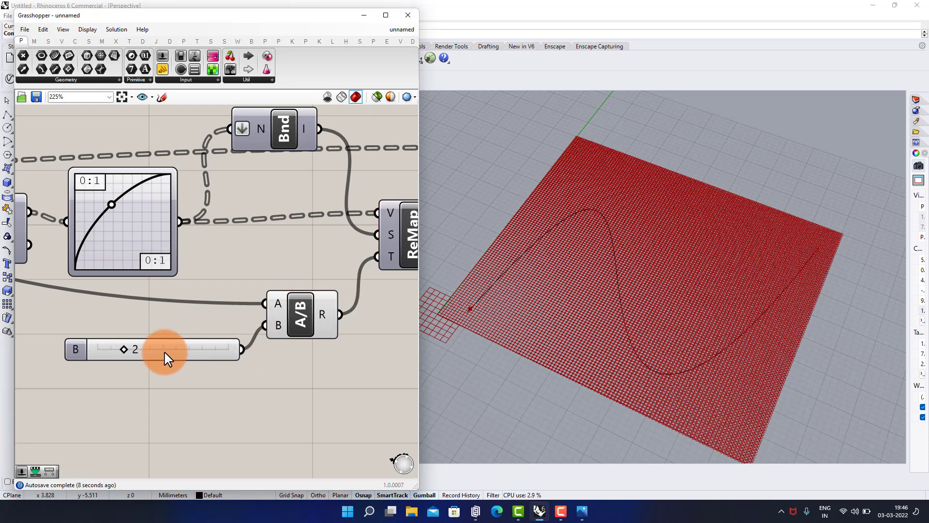
pyautogui.moveTo(133, 348); pyautogui.dragTo(118, 350)
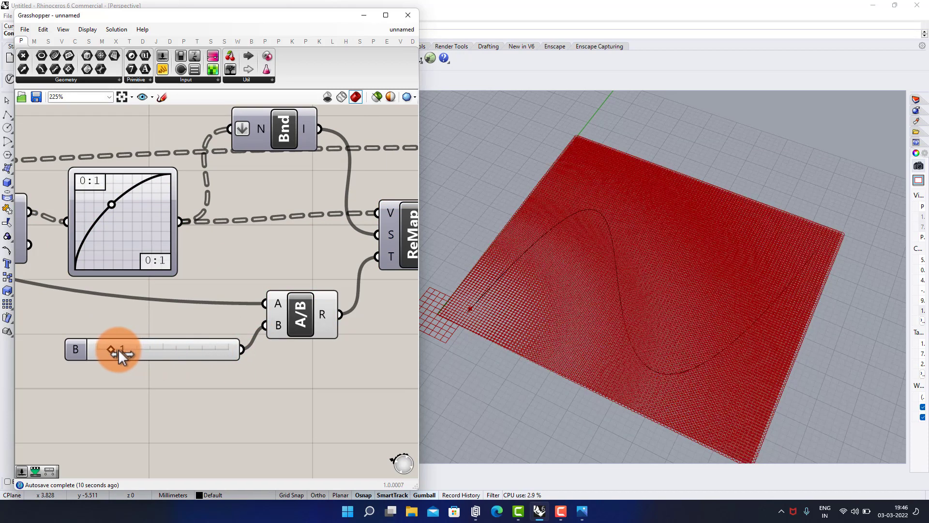
# - Turn off the preview of all components upstream of the Circle component so only the circles are displayed
pyautogui.scroll(-4, 218, 249)
pyautogui.scroll(-2, 228, 232)
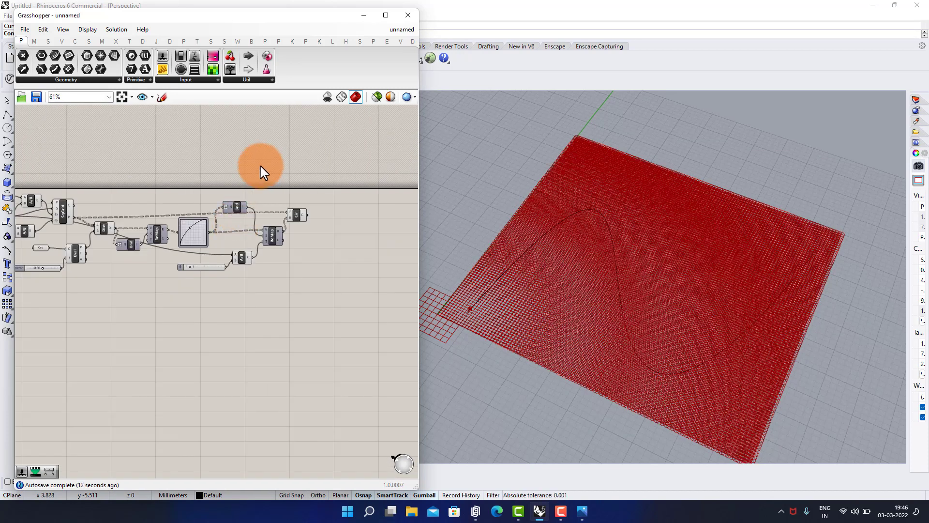
pyautogui.moveTo(262, 172); pyautogui.dragTo(22, 362)
pyautogui.middleClick(100, 332)
pyautogui.click(117, 317)
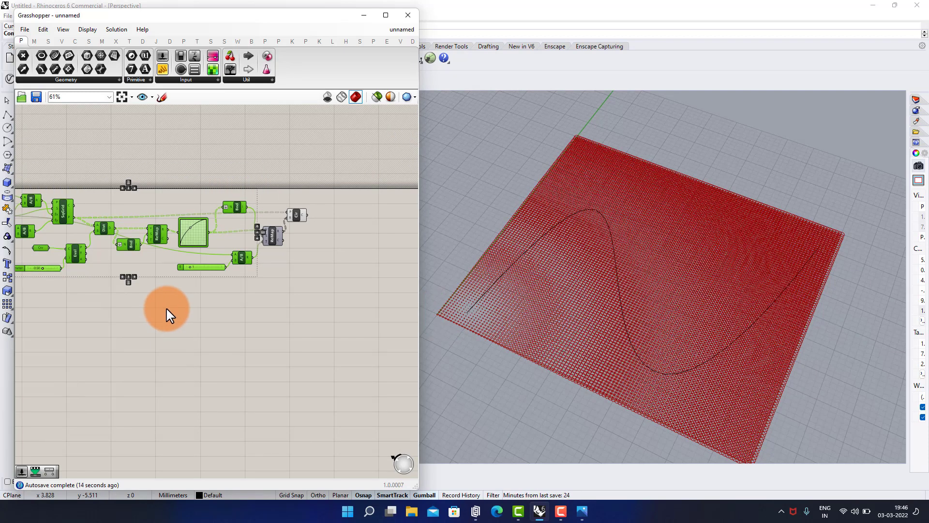
pyautogui.moveTo(166, 309); pyautogui.dragTo(238, 325, button='right')
pyautogui.moveTo(134, 147); pyautogui.dragTo(65, 310)
pyautogui.middleClick(81, 347)
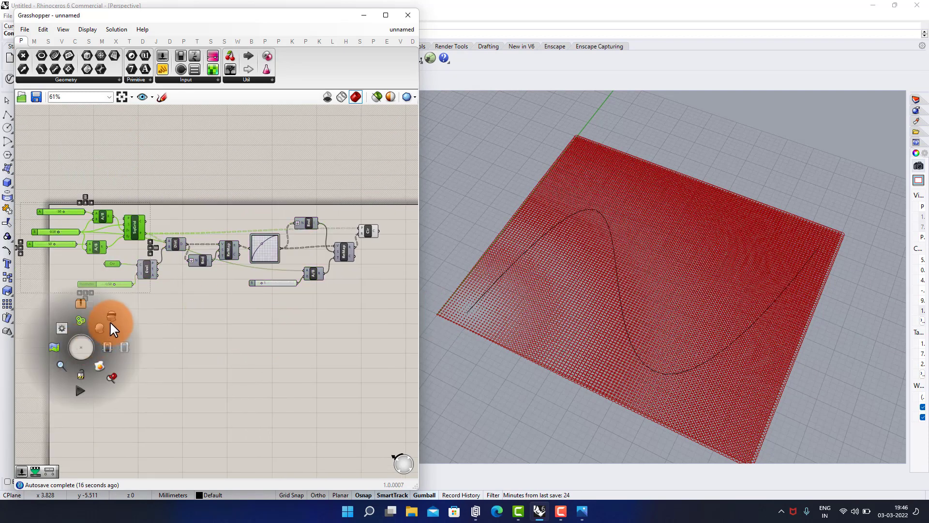
pyautogui.click(110, 323)
# - Examine the circles along the curve in the Rhino viewport
pyautogui.scroll(5, 280, 253)
pyautogui.scroll(2, 717, 288)
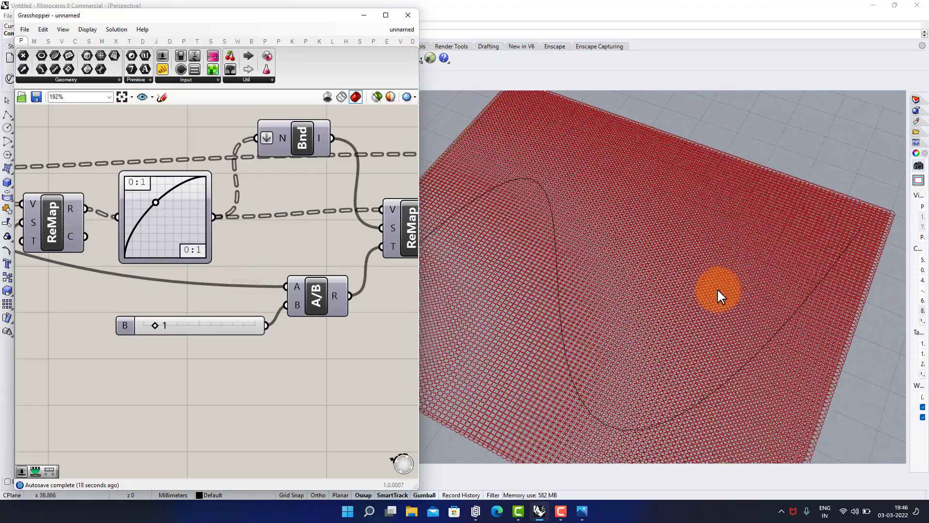
pyautogui.scroll(3, 717, 289)
pyautogui.scroll(-5, 649, 212)
pyautogui.scroll(4, 532, 353)
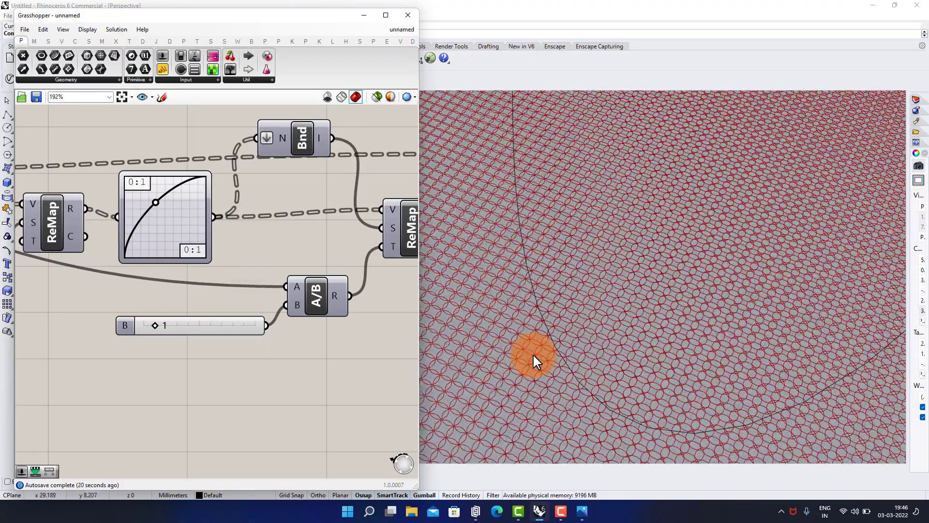
pyautogui.scroll(2, 533, 353)
# - Add a number slider set to 1.50 and connect it to the Division's B input in place of the whole-number slider
pyautogui.scroll(5, 201, 290)
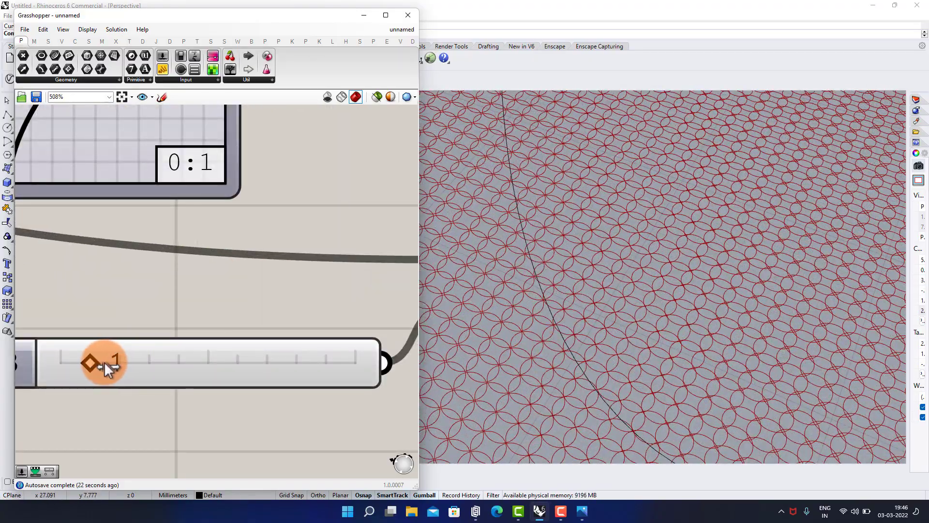
pyautogui.moveTo(104, 361)
pyautogui.mouseDown()
pyautogui.moveTo(118, 365)
pyautogui.moveTo(89, 362)
pyautogui.mouseUp()
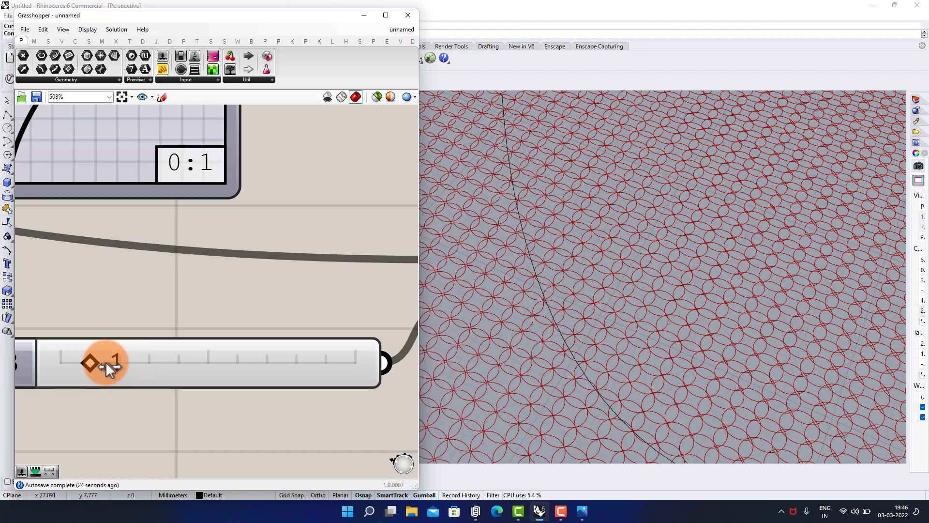
pyautogui.scroll(-3, 131, 304)
pyautogui.doubleClick(116, 415)
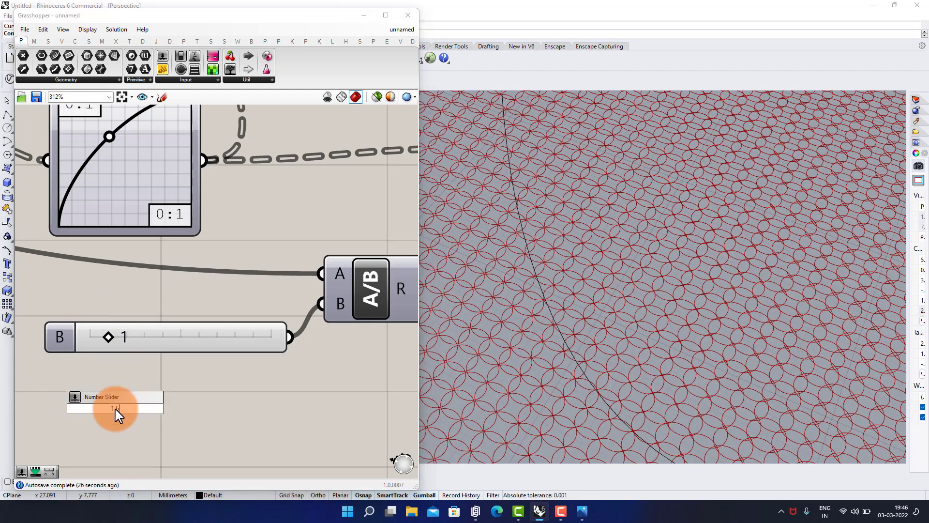
pyautogui.press('Return')
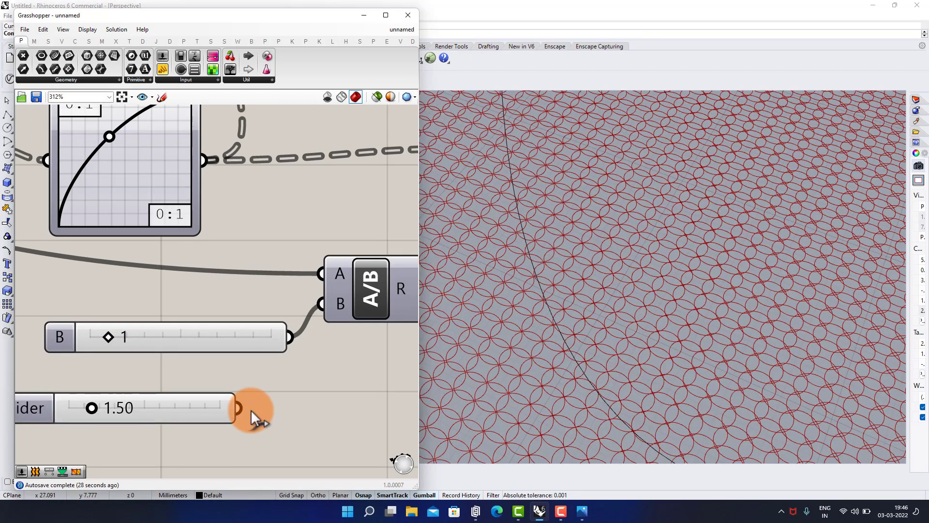
pyautogui.moveTo(309, 312); pyautogui.dragTo(322, 303)
pyautogui.moveTo(156, 399); pyautogui.dragTo(201, 357, button='right')
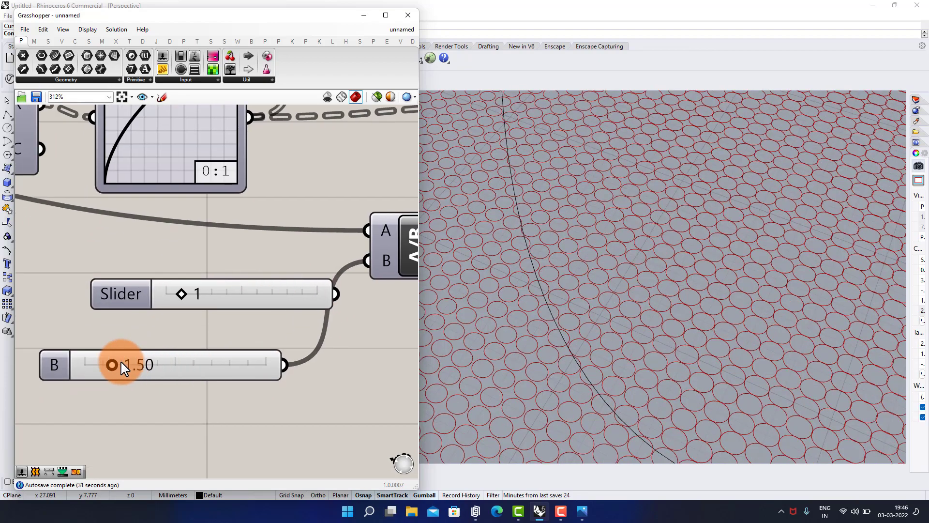
pyautogui.moveTo(120, 368)
pyautogui.mouseDown()
pyautogui.moveTo(99, 365)
pyautogui.moveTo(126, 366)
pyautogui.moveTo(111, 365)
pyautogui.mouseUp()
# - Set the Evaluate Curve Parameter slider to 0.20 to shift the attractor point along the curve
pyautogui.moveTo(590, 274); pyautogui.dragTo(549, 239, button='right')
pyautogui.scroll(5, 547, 237)
pyautogui.scroll(2, 574, 258)
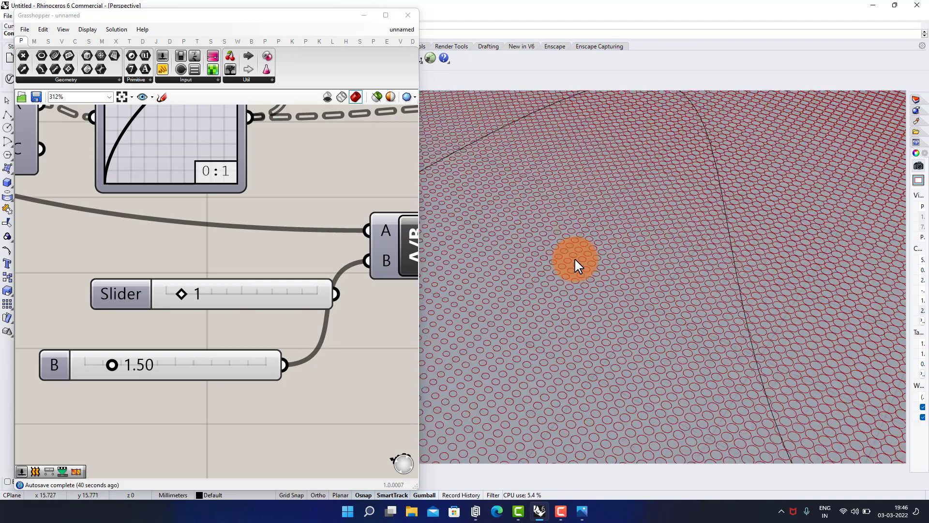
pyautogui.scroll(-3, 575, 260)
pyautogui.scroll(-3, 227, 241)
pyautogui.moveTo(191, 251); pyautogui.dragTo(286, 294, button='right')
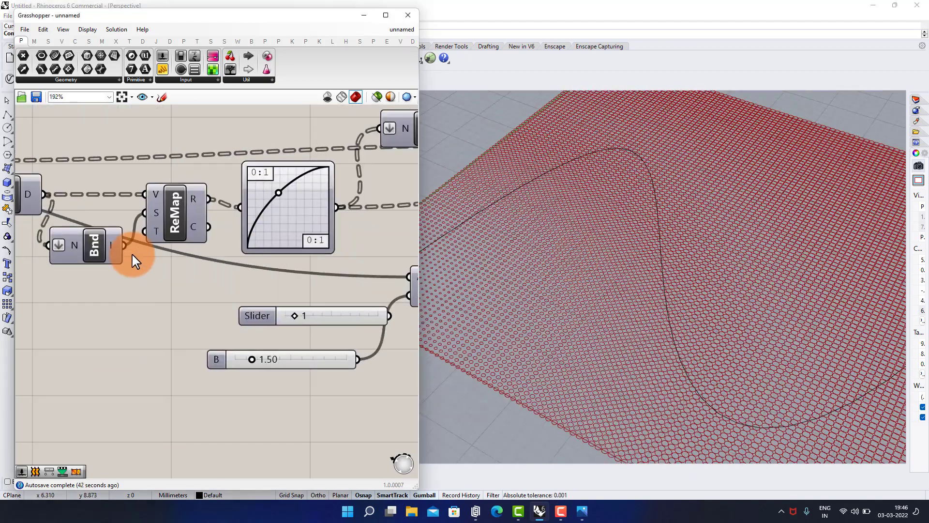
pyautogui.moveTo(132, 257); pyautogui.dragTo(271, 268, button='right')
pyautogui.scroll(3, 232, 375)
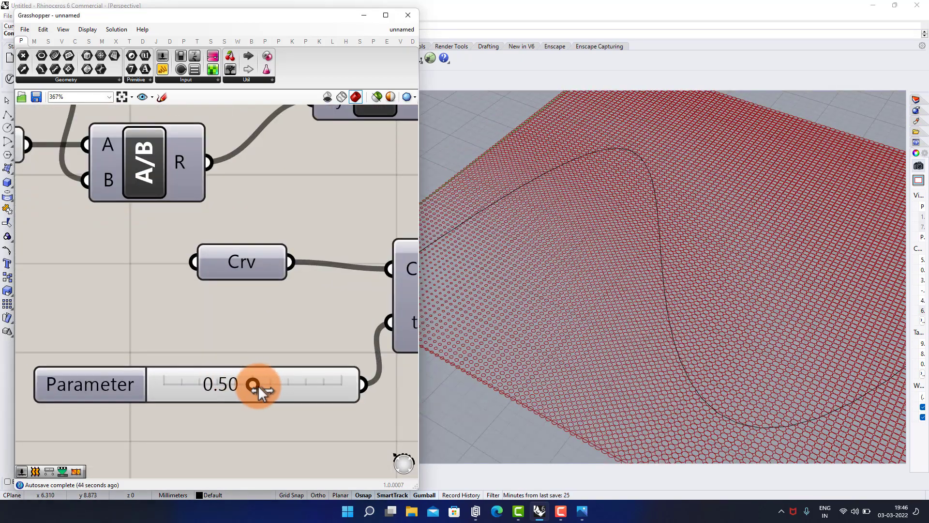
pyautogui.moveTo(258, 385); pyautogui.dragTo(201, 383)
# - Set the Evaluate Curve Parameter slider to 0.80 and check the circles in the viewport
pyautogui.scroll(6, 663, 311)
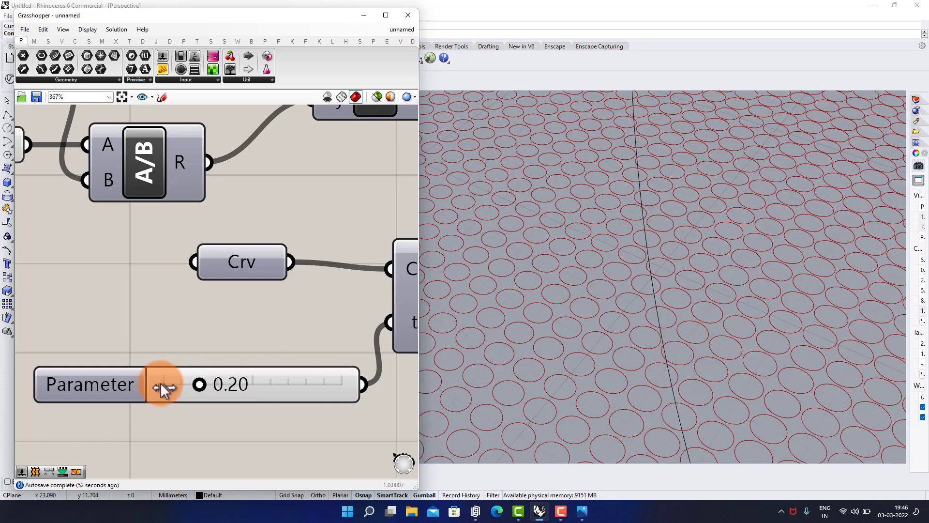
pyautogui.moveTo(162, 384); pyautogui.dragTo(297, 377)
pyautogui.scroll(-2, 247, 310)
pyautogui.scroll(-10, 719, 332)
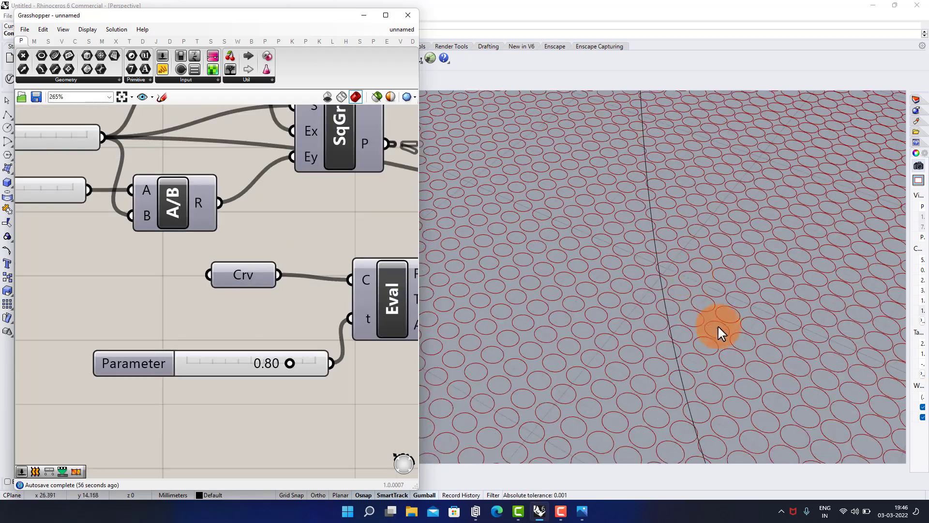
# - Set the Evaluate Curve Parameter slider to 0.74 and check the circle sizes across the grid
pyautogui.scroll(3, 524, 274)
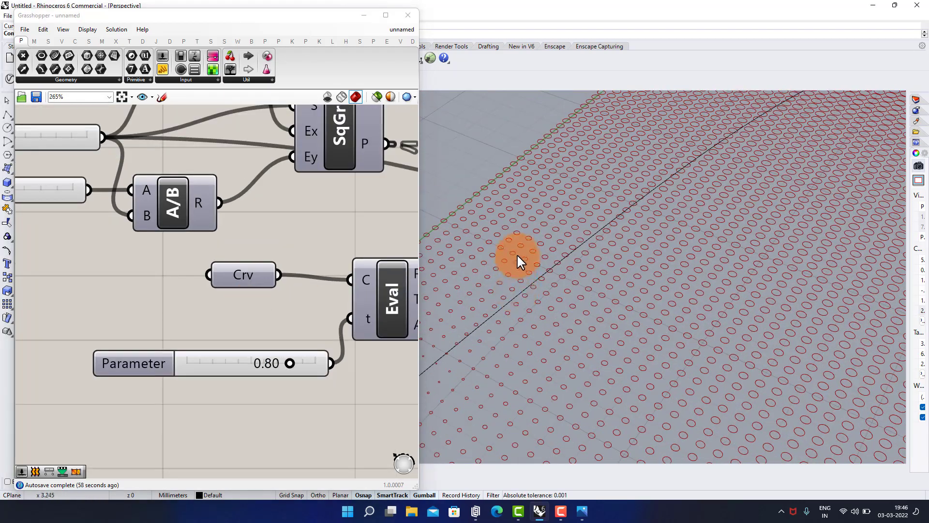
pyautogui.scroll(-3, 517, 254)
pyautogui.scroll(2, 491, 277)
pyautogui.scroll(2, 491, 277)
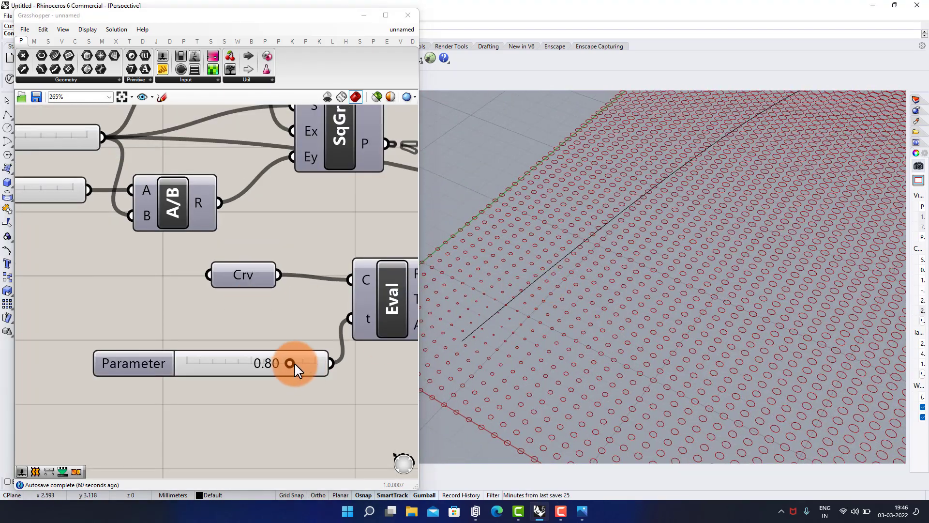
pyautogui.moveTo(294, 364)
pyautogui.mouseDown()
pyautogui.moveTo(307, 363)
pyautogui.moveTo(284, 364)
pyautogui.mouseUp()
pyautogui.scroll(-2, 652, 215)
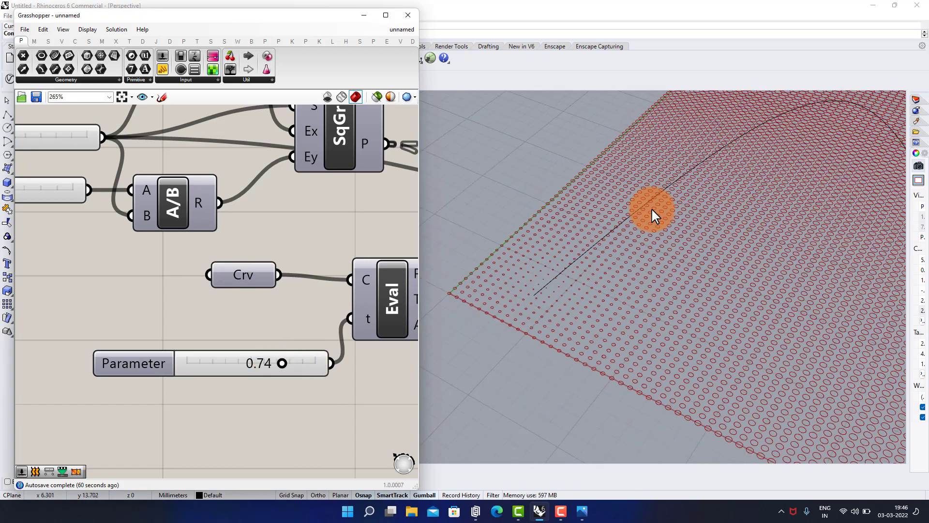
pyautogui.scroll(-4, 651, 208)
pyautogui.scroll(5, 720, 304)
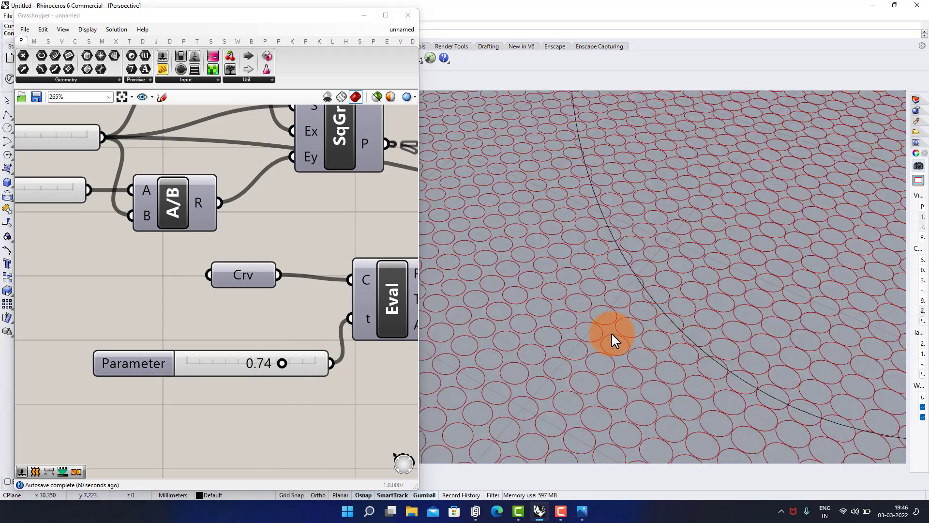
pyautogui.scroll(-2, 130, 213)
# - Try the square grid's cell-size slider at 0.38, 0.64 and 0.68, and settle it slightly below 0.68
pyautogui.scroll(5, 176, 243)
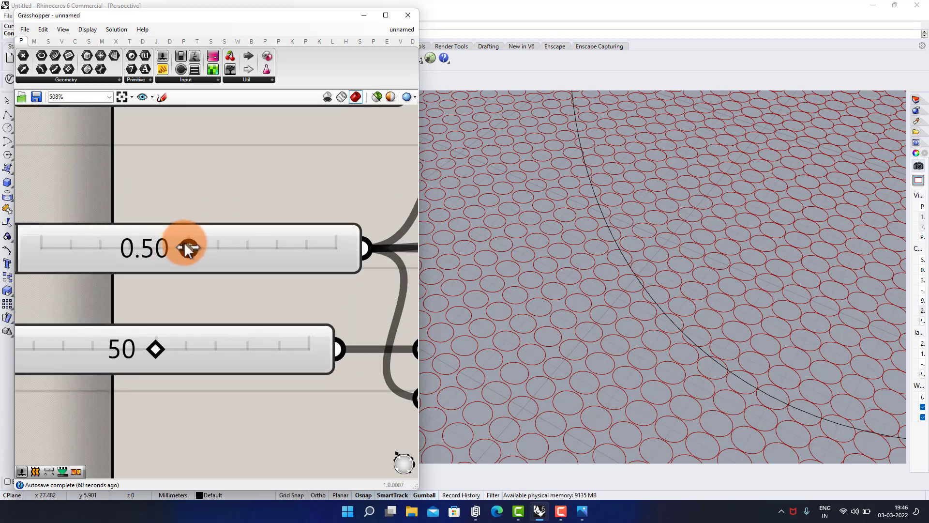
pyautogui.moveTo(167, 248); pyautogui.dragTo(118, 253)
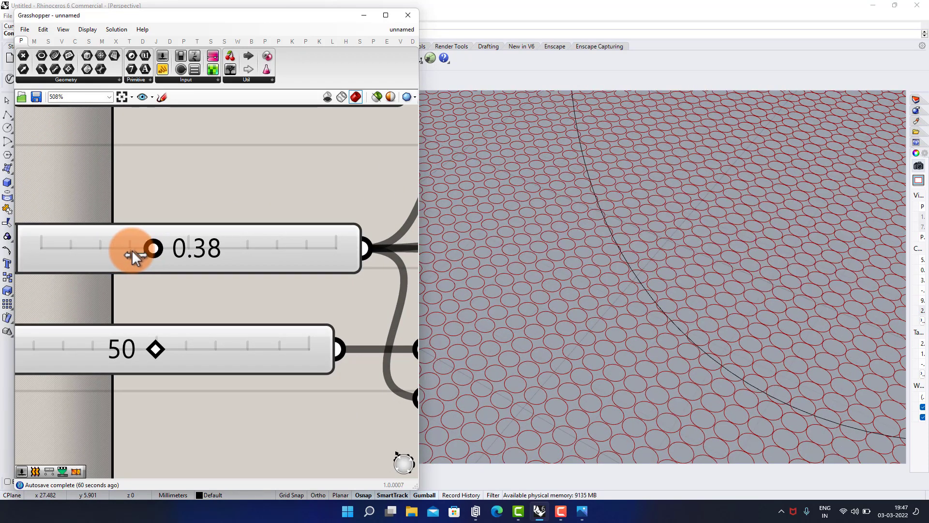
pyautogui.moveTo(191, 252); pyautogui.dragTo(223, 248)
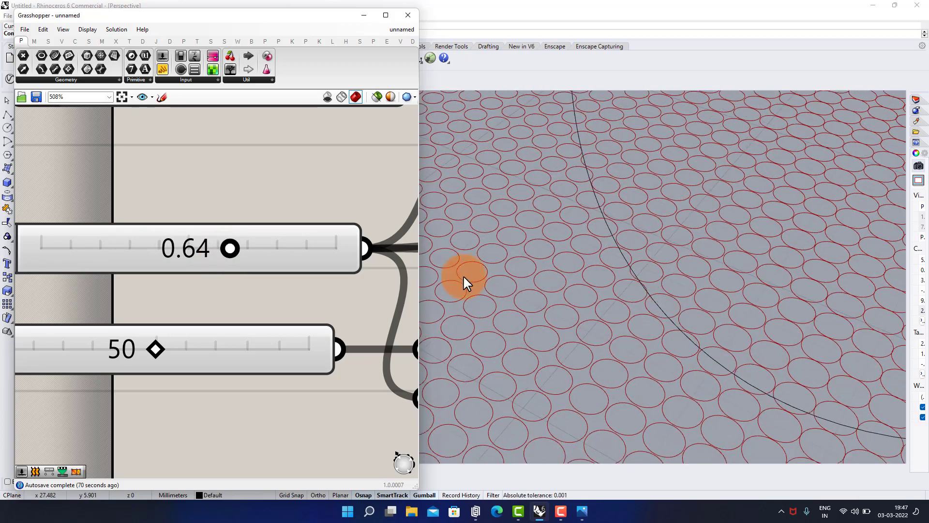
pyautogui.moveTo(463, 275); pyautogui.dragTo(690, 262, button='right')
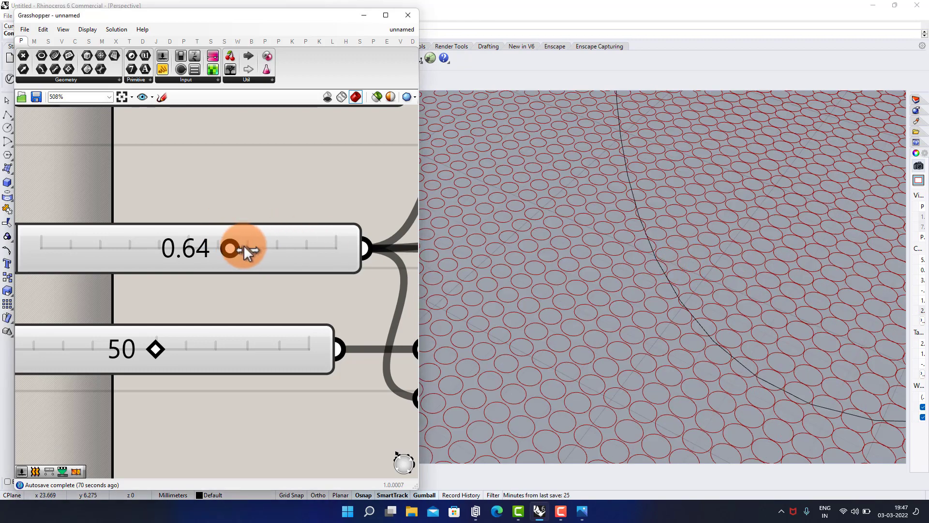
pyautogui.moveTo(239, 248)
pyautogui.mouseDown()
pyautogui.moveTo(250, 251)
pyautogui.moveTo(241, 250)
pyautogui.mouseUp()
pyautogui.scroll(-5, 270, 182)
pyautogui.scroll(-5, 663, 249)
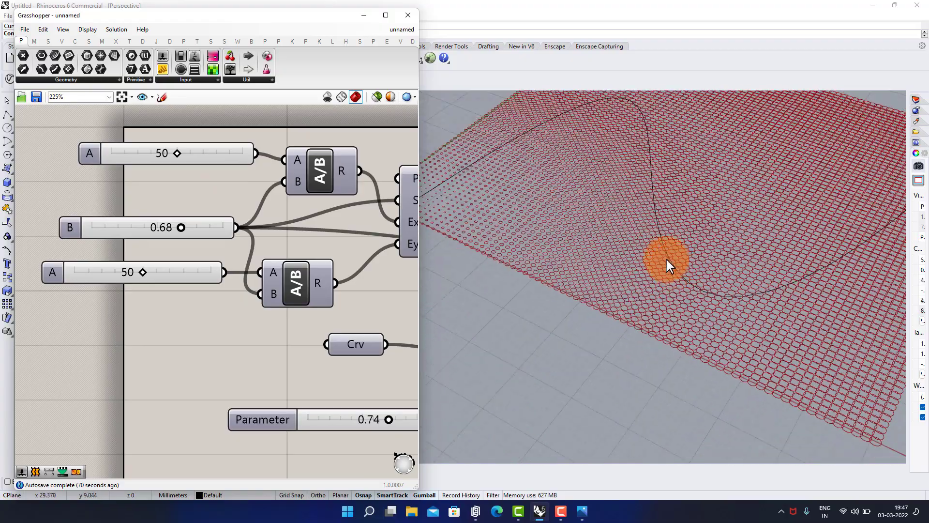
pyautogui.moveTo(668, 263); pyautogui.dragTo(661, 239, button='right')
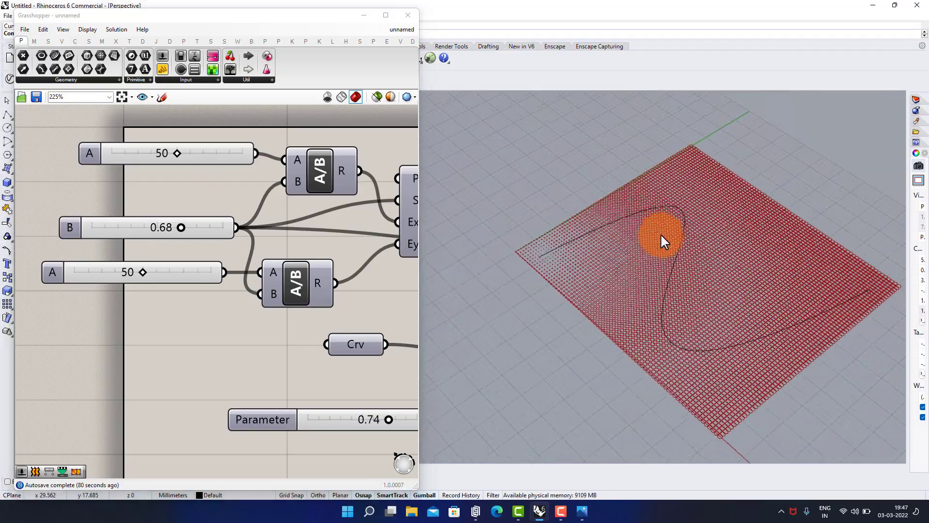
pyautogui.scroll(5, 749, 301)
pyautogui.moveTo(181, 227); pyautogui.dragTo(169, 220)
# - Try the Evaluate Curve Parameter slider at 0.46
pyautogui.moveTo(170, 220); pyautogui.dragTo(97, 193, button='right')
pyautogui.scroll(2, 294, 408)
pyautogui.click(315, 384)
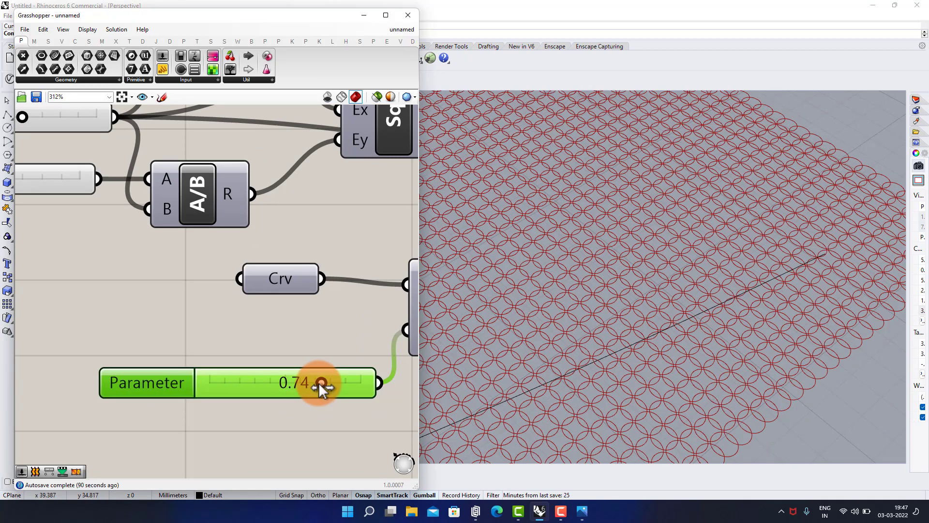
pyautogui.moveTo(292, 383); pyautogui.dragTo(275, 381)
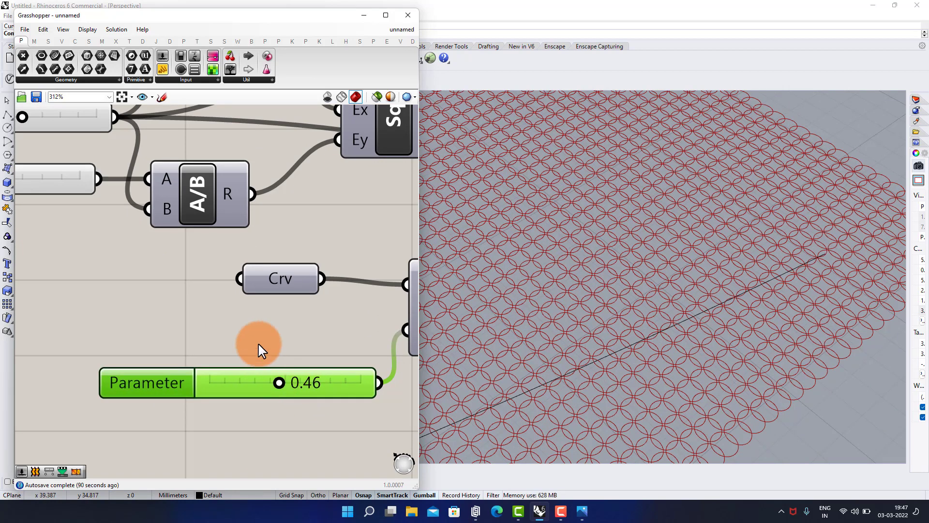
# - Set the B slider of the Division that limits the circle radius to 1.99
pyautogui.scroll(-2, 255, 344)
pyautogui.moveTo(255, 342); pyautogui.dragTo(296, 328, button='right')
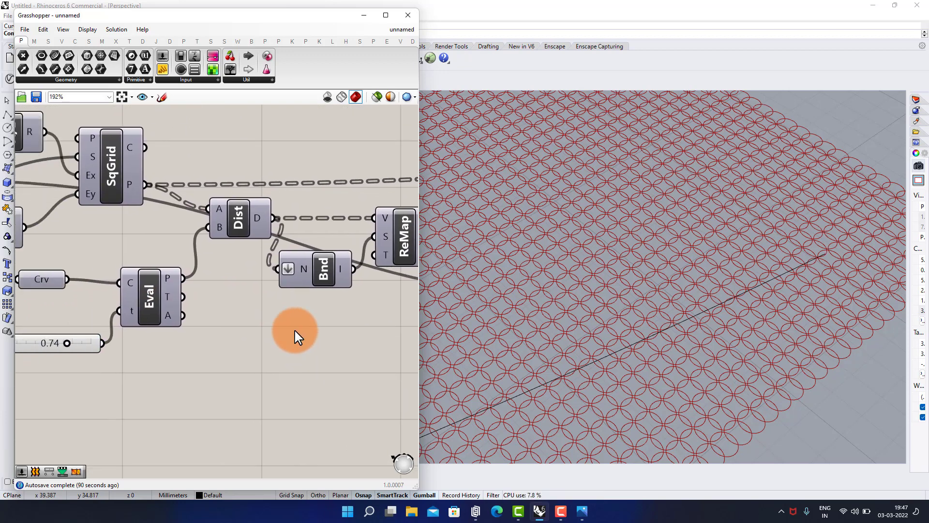
pyautogui.scroll(2, 315, 322)
pyautogui.scroll(4, 274, 369)
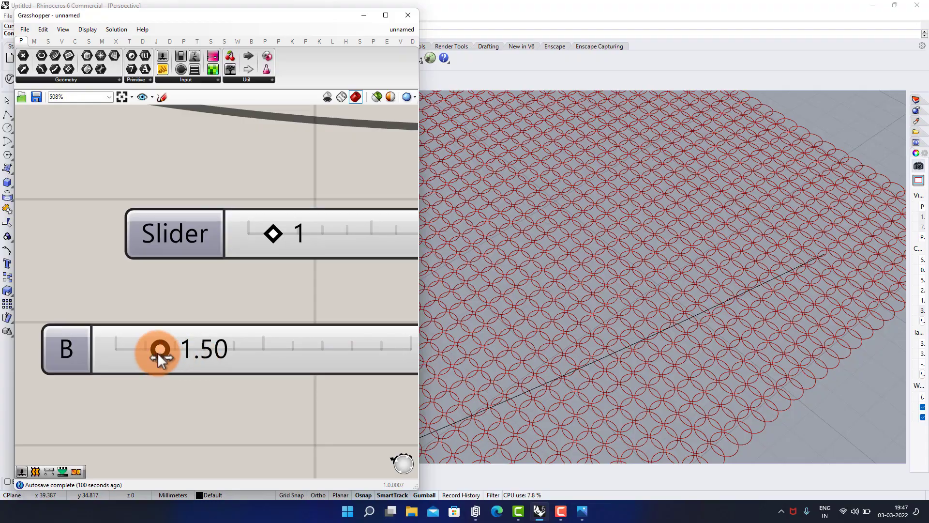
pyautogui.moveTo(158, 352)
pyautogui.mouseDown()
pyautogui.moveTo(147, 352)
pyautogui.moveTo(174, 357)
pyautogui.mouseUp()
# - Move the drawn curve across the circle grid along its green and red gumball axes, and deselect it
pyautogui.moveTo(616, 286)
pyautogui.mouseDown(button='right')
pyautogui.moveTo(583, 286)
pyautogui.moveTo(608, 268)
pyautogui.moveTo(560, 265)
pyautogui.moveTo(632, 234)
pyautogui.moveTo(567, 232)
pyautogui.moveTo(572, 272)
pyautogui.moveTo(654, 241)
pyautogui.moveTo(604, 233)
pyautogui.moveTo(594, 250)
pyautogui.mouseUp(button='right')
pyautogui.click(577, 241)
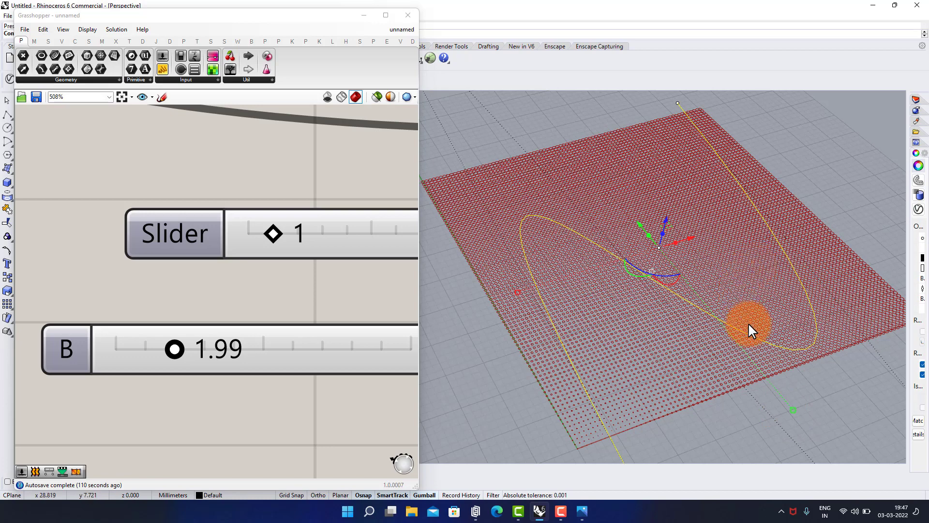
pyautogui.moveTo(643, 225); pyautogui.dragTo(620, 191)
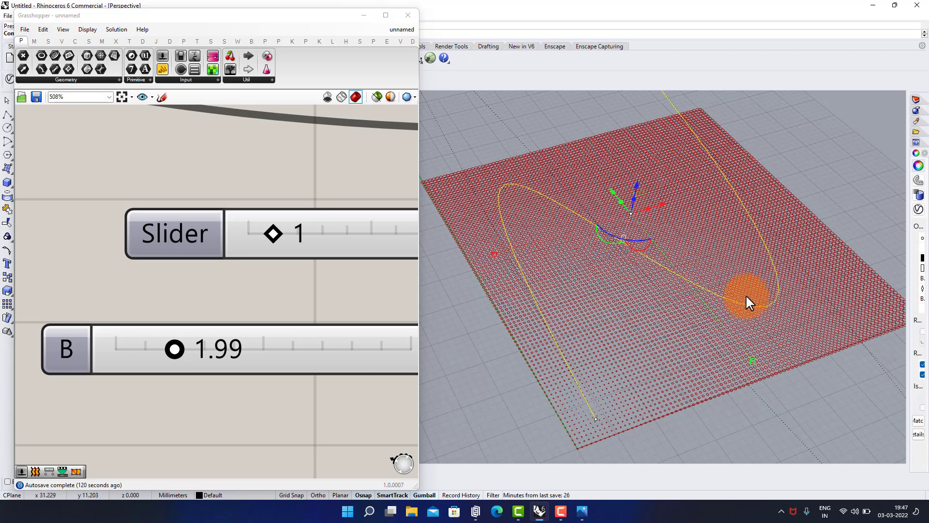
pyautogui.moveTo(666, 205); pyautogui.dragTo(705, 194)
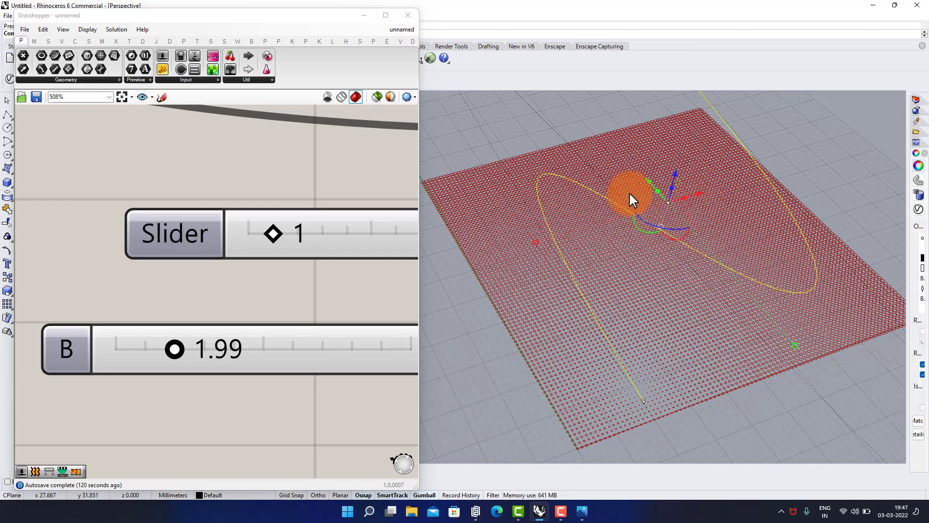
pyautogui.click(555, 126)
pyautogui.moveTo(649, 214); pyautogui.dragTo(674, 237, button='right')
# - Add a Graph Mapper component to the canvas and place it beneath the B slider
pyautogui.scroll(-6, 274, 297)
pyautogui.scroll(4, 290, 208)
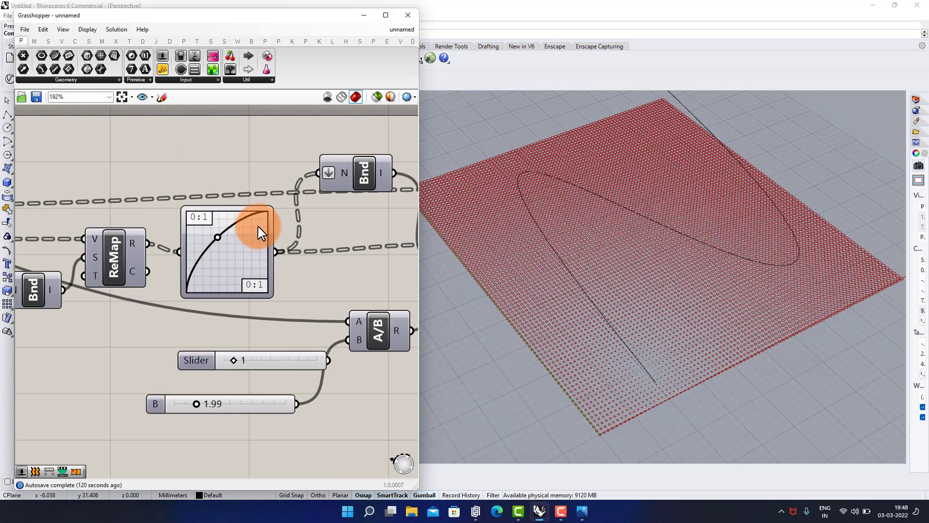
pyautogui.scroll(-2, 263, 164)
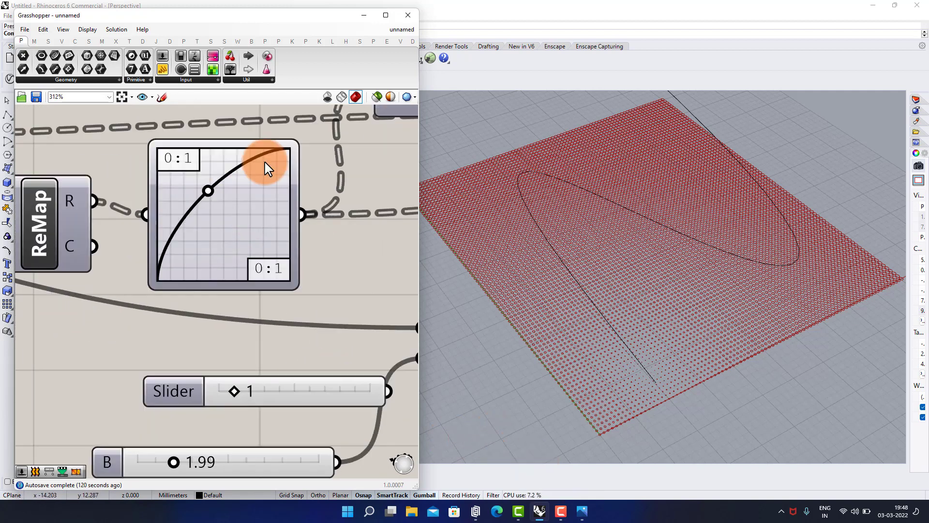
pyautogui.click(240, 228)
pyautogui.moveTo(245, 270); pyautogui.dragTo(244, 245, button='right')
pyautogui.doubleClick(218, 380)
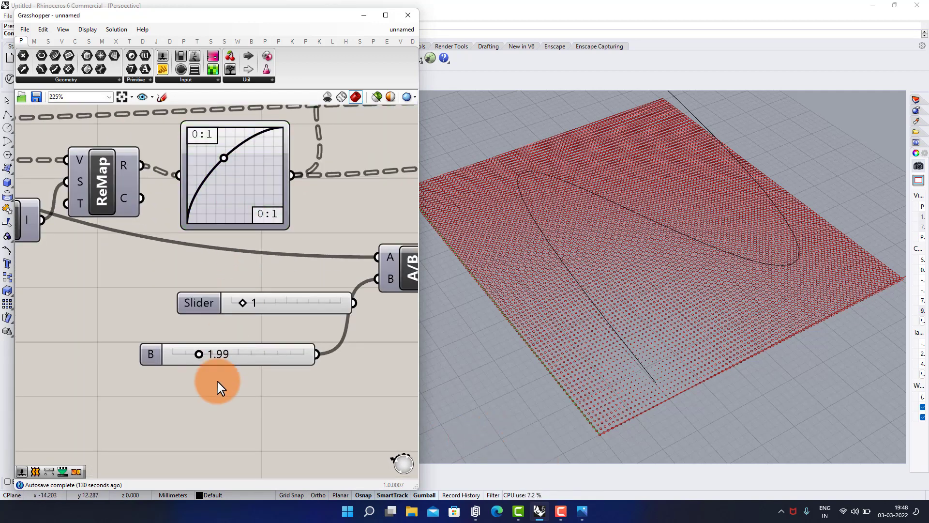
pyautogui.write('gra')
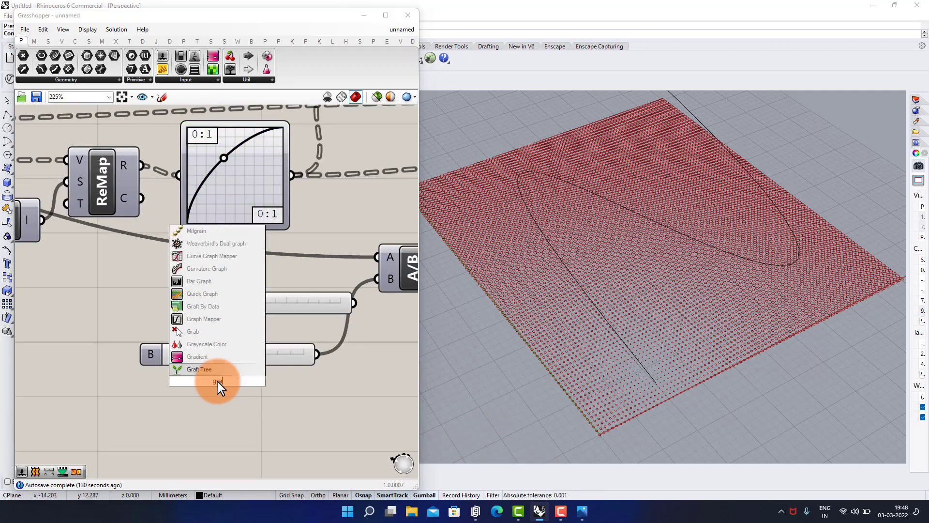
pyautogui.click(208, 328)
pyautogui.scroll(-2, 243, 350)
pyautogui.click(262, 304)
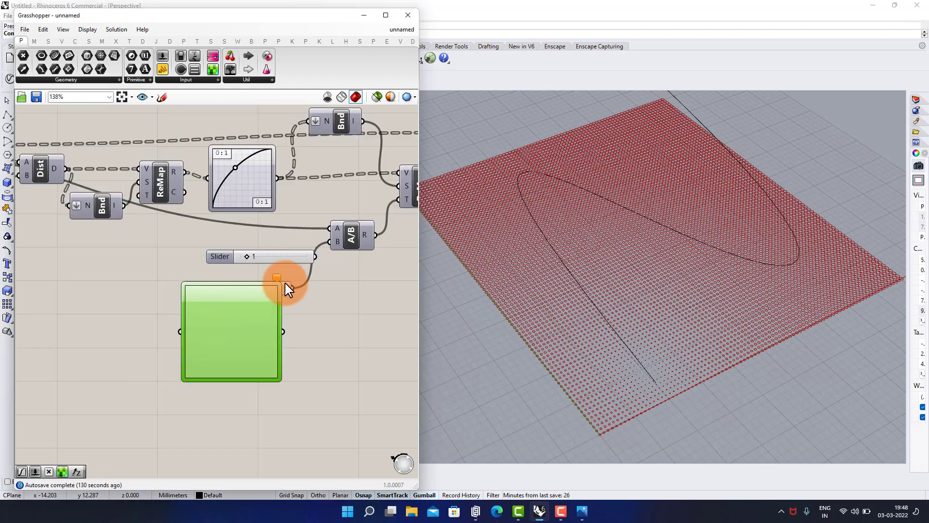
pyautogui.moveTo(268, 299); pyautogui.dragTo(241, 343)
# - Duplicate the empty Graph Mapper and space the copies out in a column below the original
pyautogui.scroll(3, 234, 342)
pyautogui.scroll(-3, 241, 342)
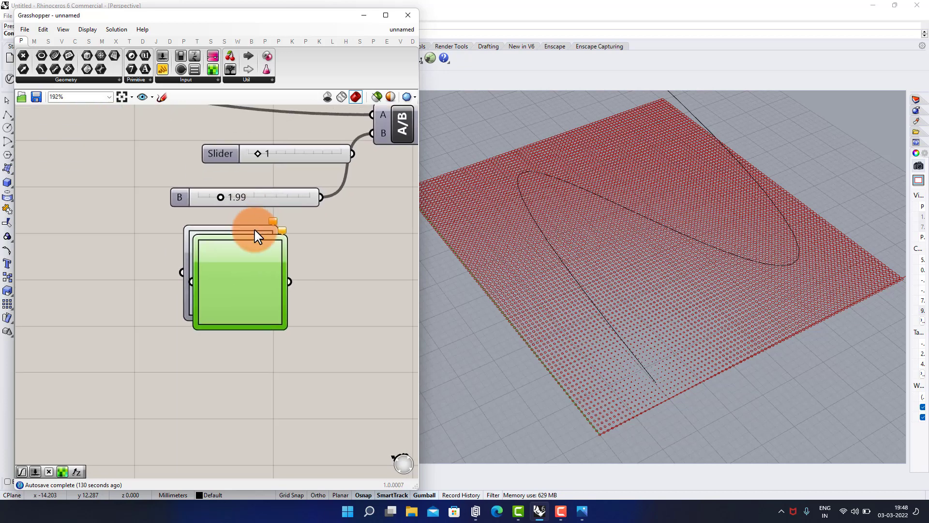
pyautogui.moveTo(252, 293); pyautogui.dragTo(251, 375)
pyautogui.scroll(4, 251, 375)
# - Set the middle Graph Mapper's graph type to Perlin, raise its amplitude to the full height and increase its noise frequency
pyautogui.rightClick(251, 299)
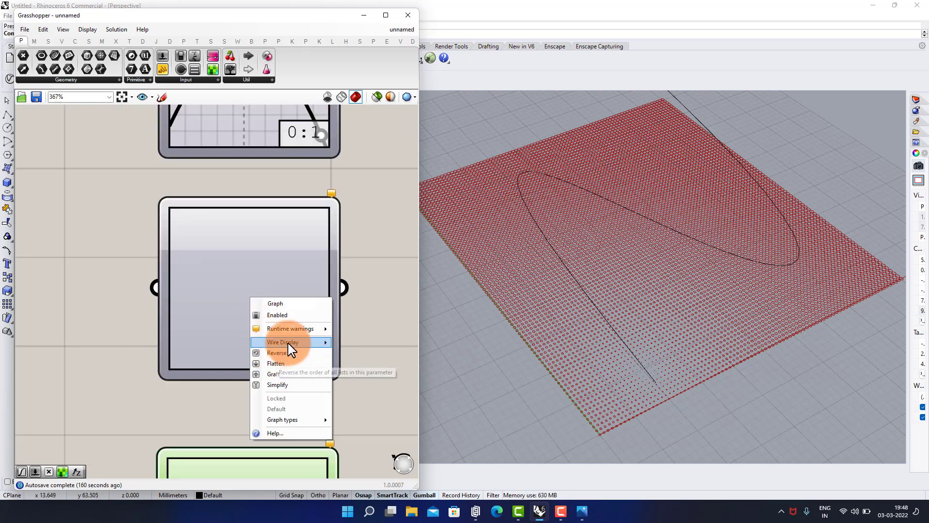
pyautogui.moveTo(302, 424)
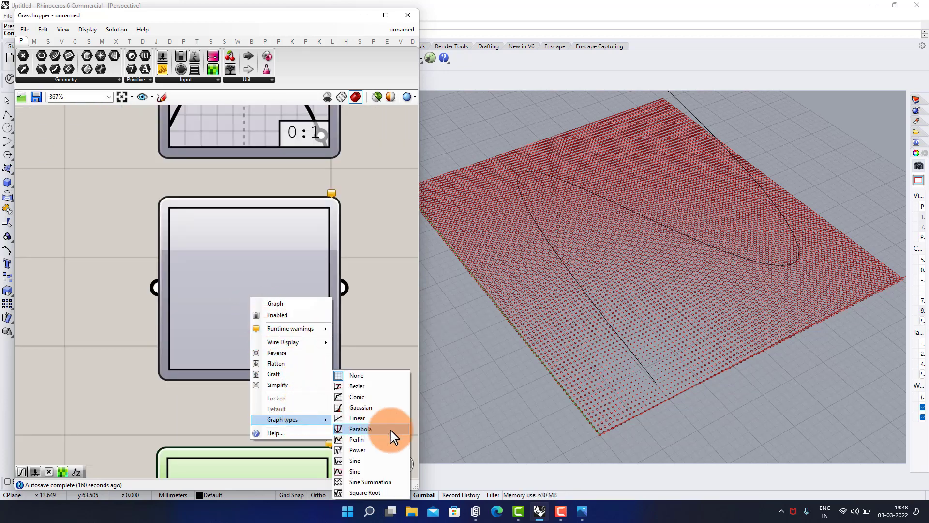
pyautogui.click(364, 441)
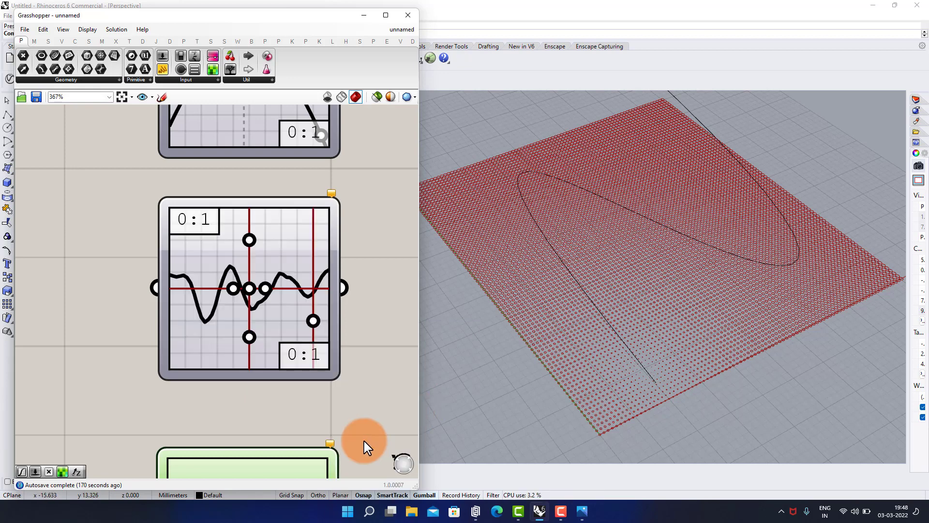
pyautogui.moveTo(249, 336); pyautogui.dragTo(253, 414)
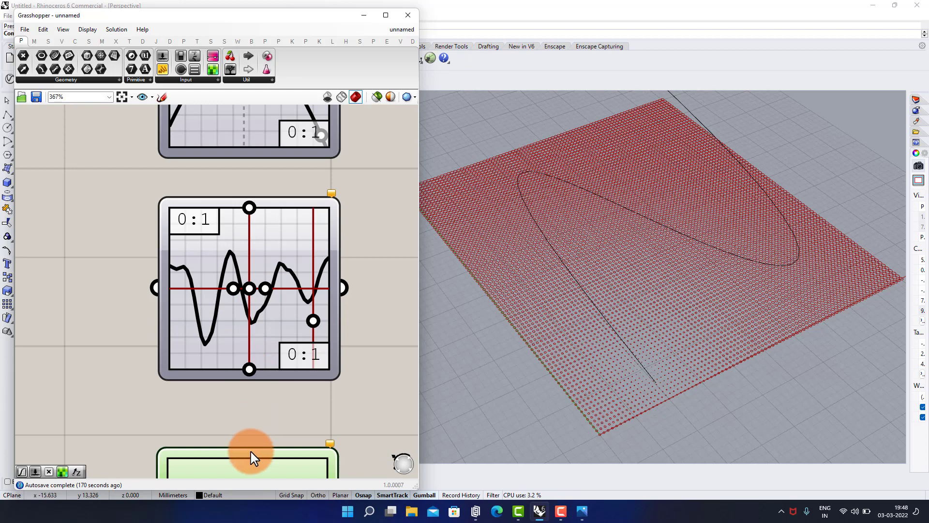
pyautogui.moveTo(273, 286); pyautogui.dragTo(248, 284)
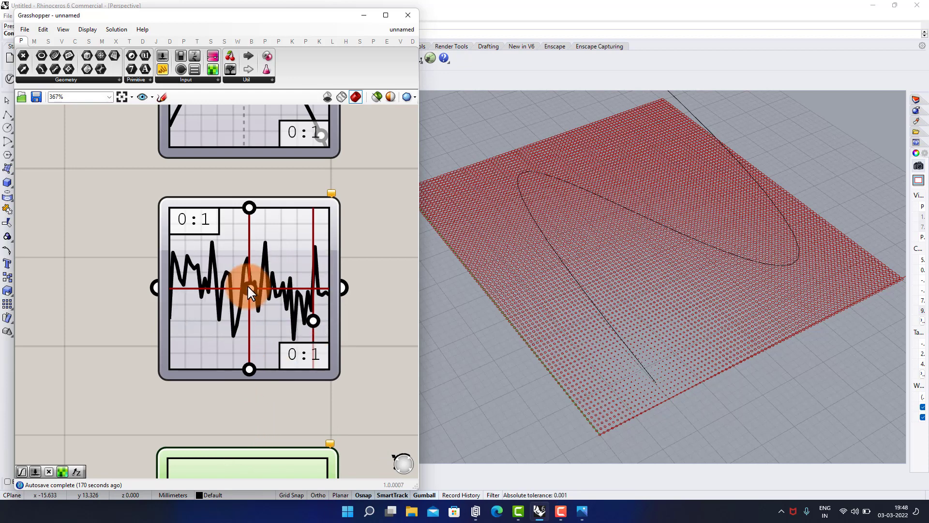
# - Set the middle Graph Mapper's graph type to Sine and reshape the wave so it peaks near the middle of the graph
pyautogui.rightClick(294, 257)
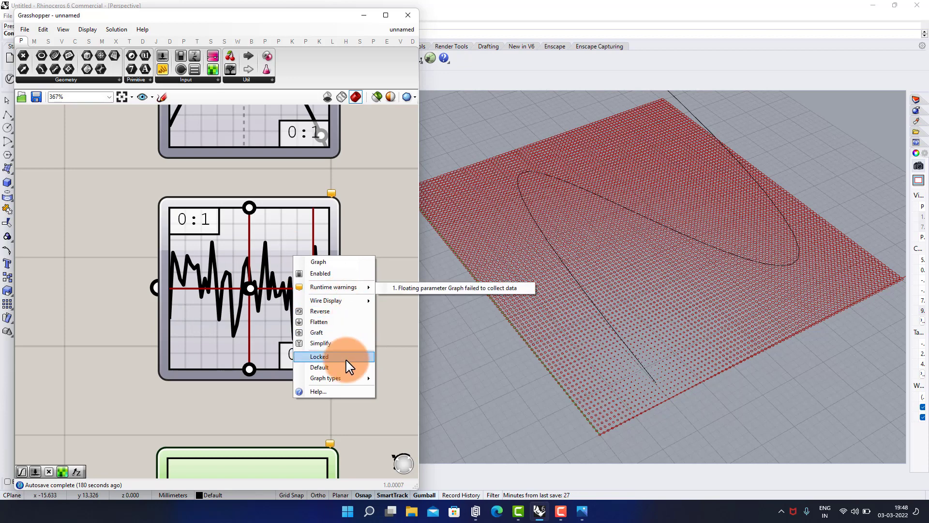
pyautogui.moveTo(345, 377)
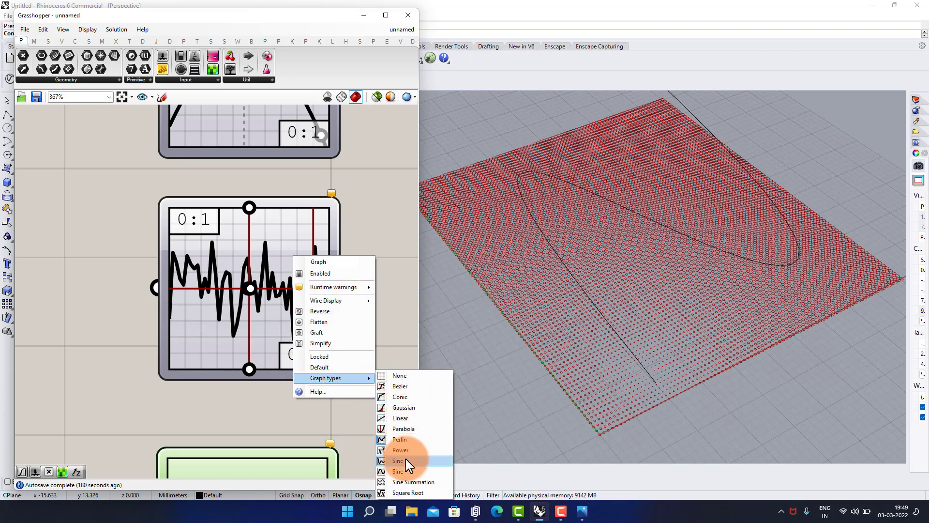
pyautogui.click(405, 472)
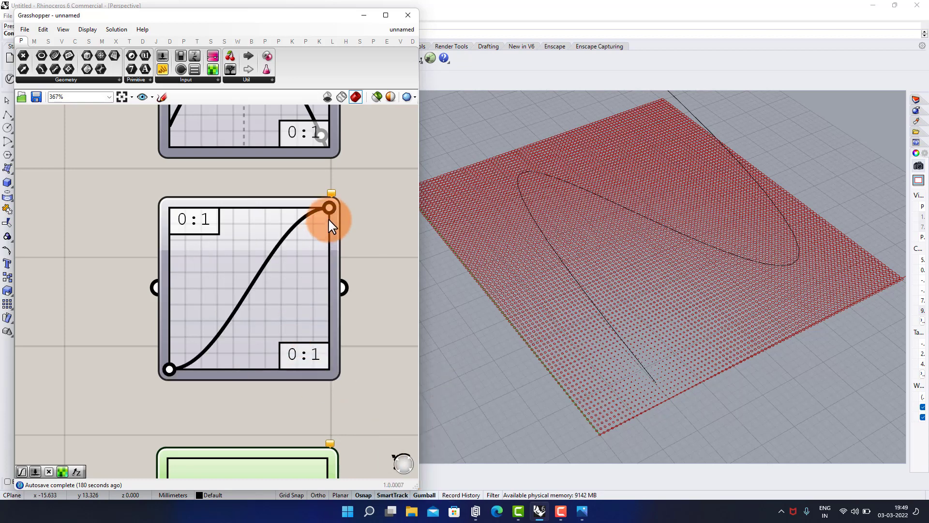
pyautogui.moveTo(325, 207); pyautogui.dragTo(253, 220)
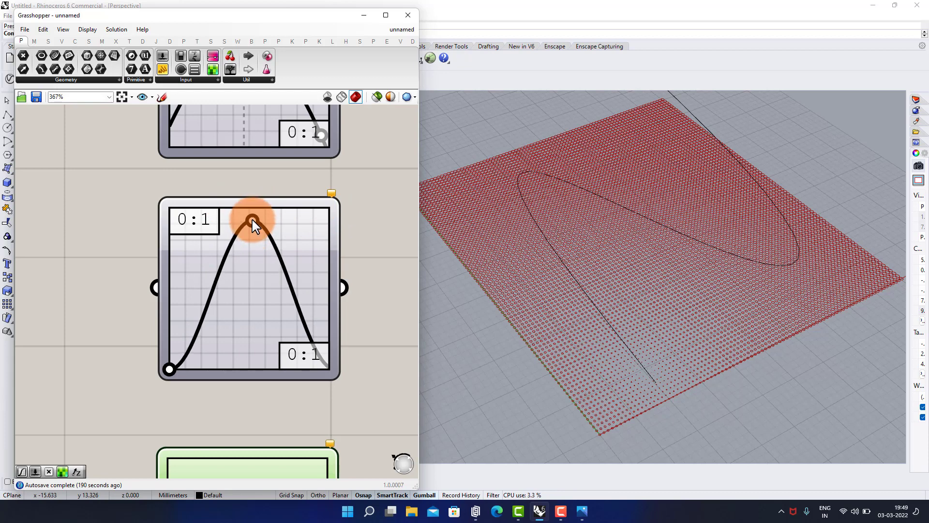
# - Delete the parabola Graph Mapper above the sine Graph Mapper
pyautogui.scroll(-3, 296, 242)
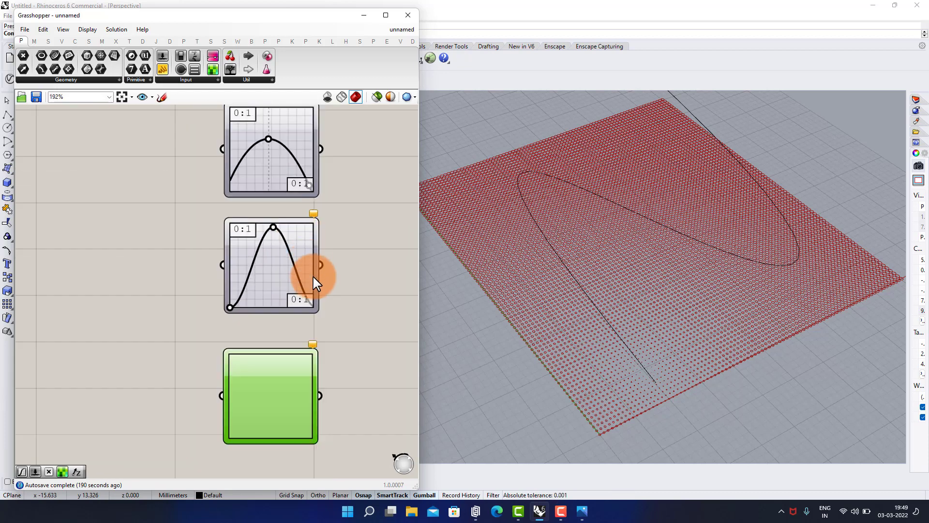
pyautogui.click(271, 189)
pyautogui.scroll(3, 271, 189)
pyautogui.press('Delete')
# - Duplicate the sine Graph Mapper with copy and paste
pyautogui.click(334, 290)
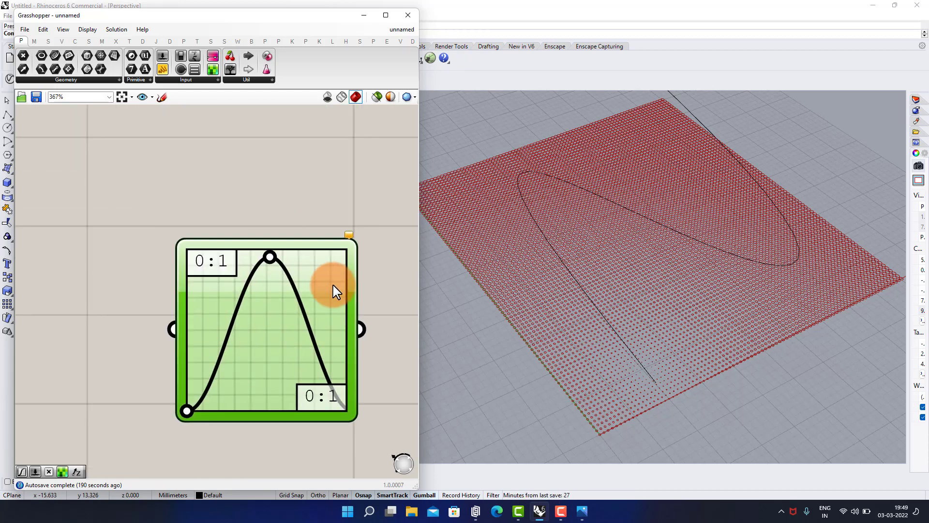
pyautogui.scroll(-3, 333, 291)
pyautogui.scroll(3, 307, 269)
pyautogui.hotkey('ctrl', 'c')
pyautogui.hotkey('ctrl', 'v')
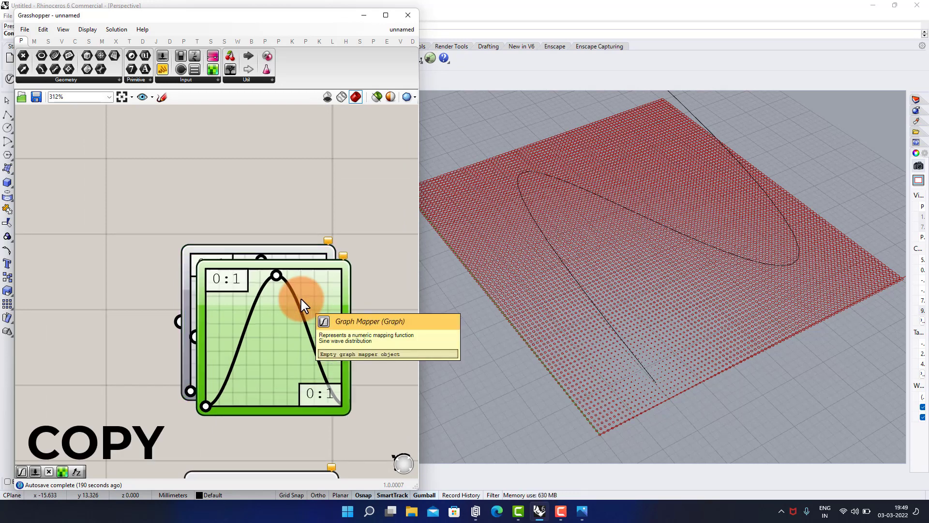
# - Place the copied Graph Mapper between the B slider and the original sine Graph Mapper, and set its graph type to Sine Summation
pyautogui.moveTo(301, 300); pyautogui.dragTo(278, 142)
pyautogui.moveTo(298, 245); pyautogui.dragTo(303, 377, button='right')
pyautogui.moveTo(304, 259); pyautogui.dragTo(311, 218)
pyautogui.rightClick(312, 222)
pyautogui.moveTo(367, 344)
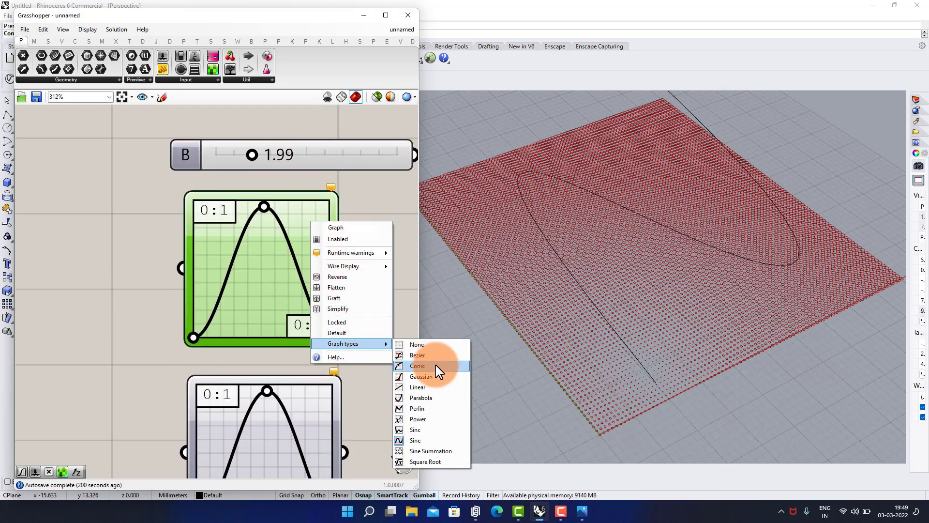
pyautogui.click(427, 452)
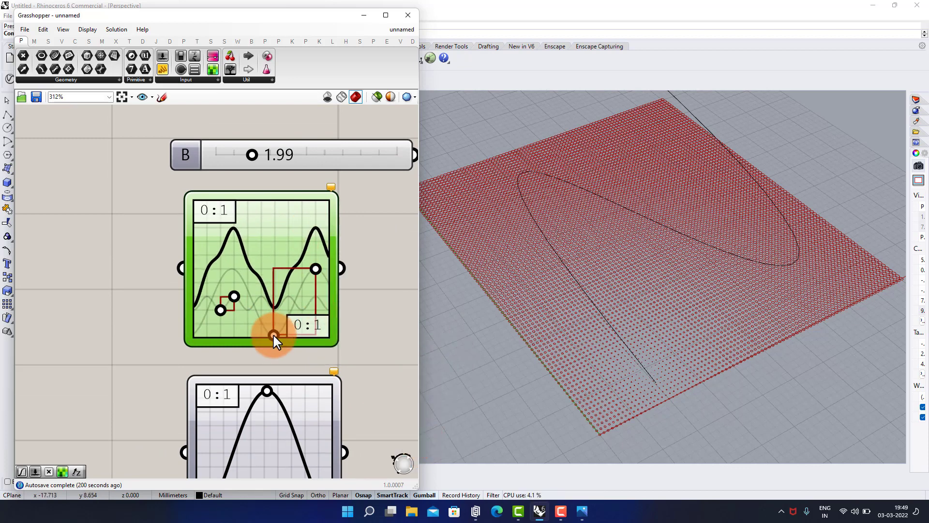
# - Reshape the Sine Summation graph into a dense high-frequency ripple riding on a broad wave with two peaks
pyautogui.moveTo(246, 275)
pyautogui.mouseDown()
pyautogui.moveTo(248, 237)
pyautogui.moveTo(249, 264)
pyautogui.mouseUp()
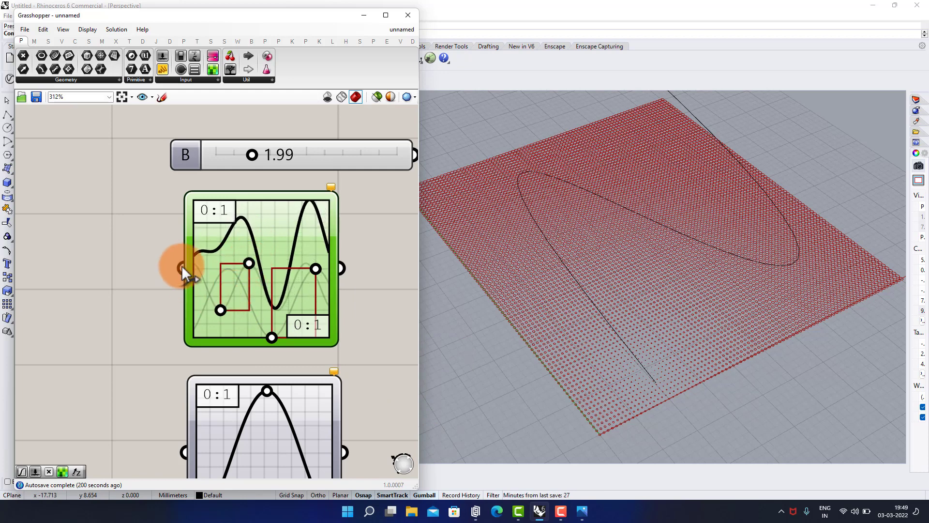
pyautogui.moveTo(226, 312); pyautogui.dragTo(271, 328)
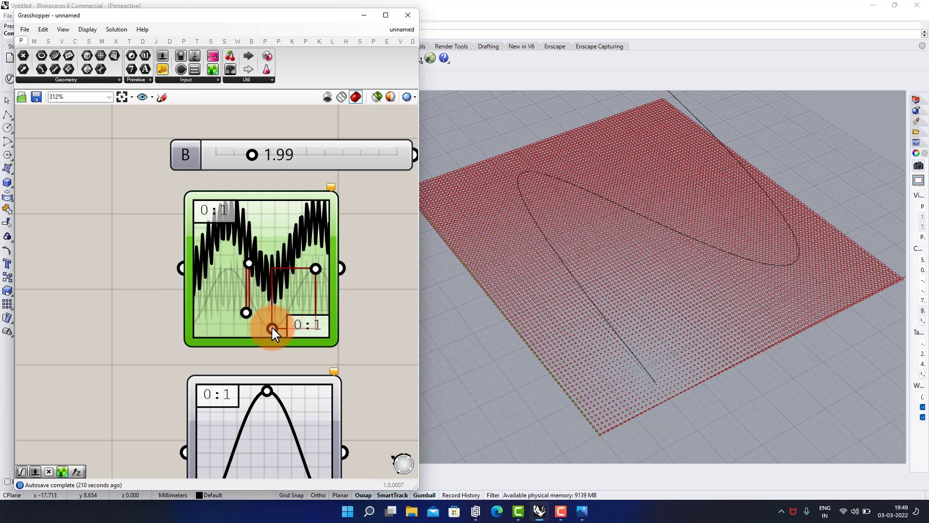
pyautogui.moveTo(315, 269); pyautogui.dragTo(309, 276)
pyautogui.moveTo(272, 323); pyautogui.dragTo(271, 339)
pyautogui.moveTo(269, 340); pyautogui.dragTo(269, 338)
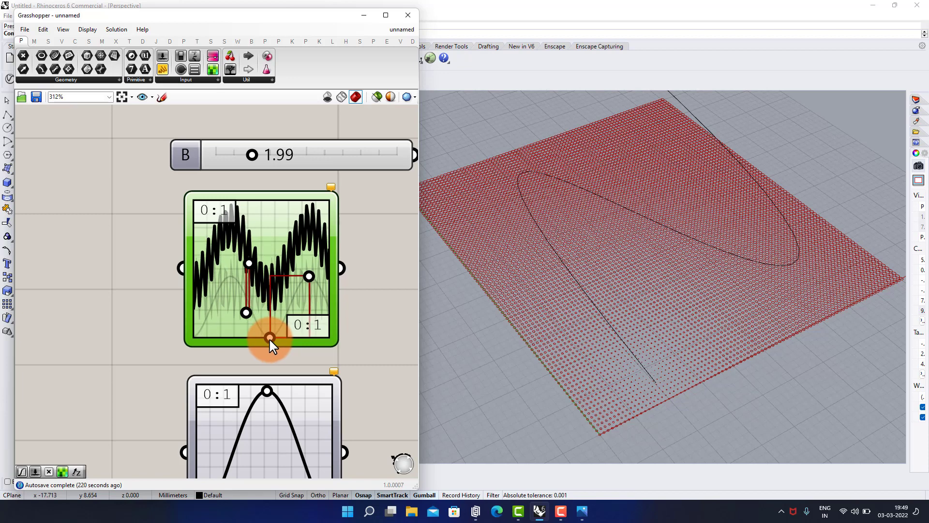
pyautogui.moveTo(289, 260); pyautogui.dragTo(289, 266)
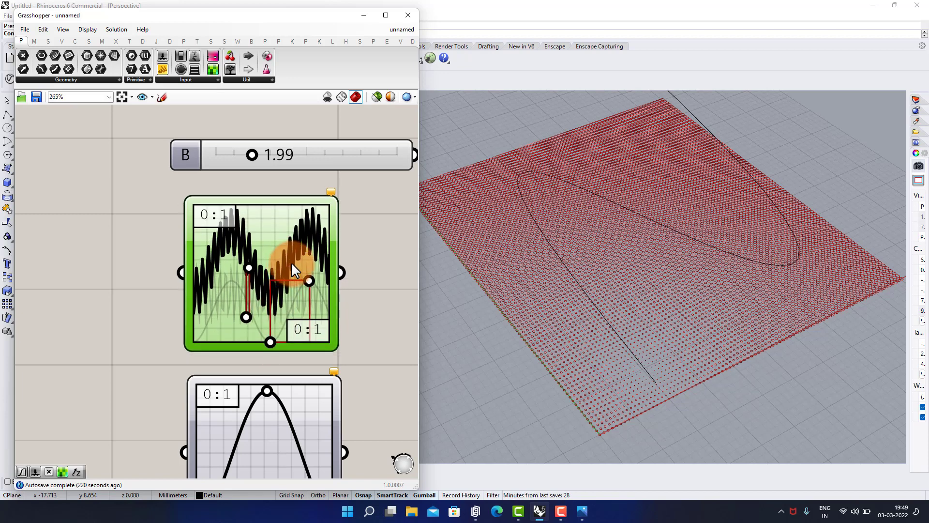
# - Wire the first ReMap's R output into the Sine Summation Graph Mapper, and its output into Bounds N and the second ReMap's S input
pyautogui.scroll(-5, 290, 263)
pyautogui.scroll(3, 269, 211)
pyautogui.moveTo(269, 276); pyautogui.dragTo(269, 279, button='right')
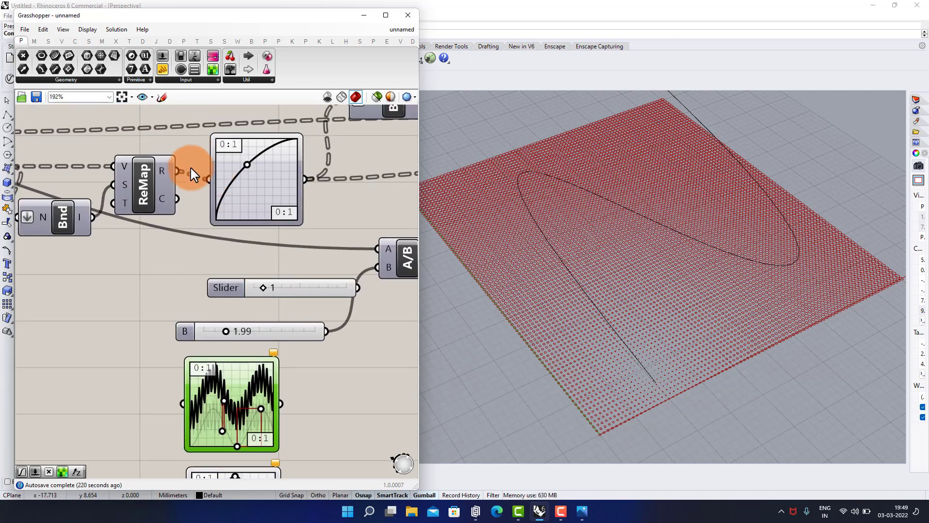
pyautogui.moveTo(185, 395); pyautogui.dragTo(186, 396)
pyautogui.moveTo(297, 361); pyautogui.dragTo(259, 381, button='right')
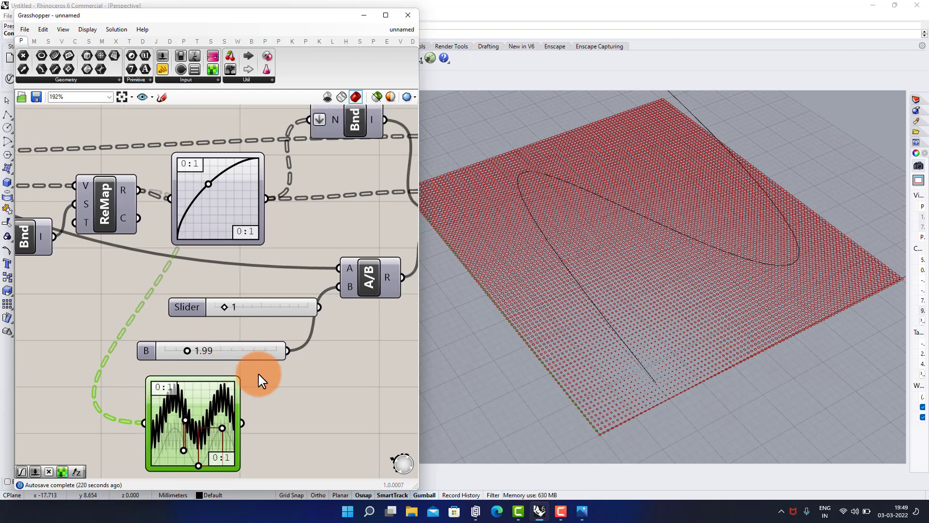
pyautogui.moveTo(289, 127); pyautogui.dragTo(309, 119)
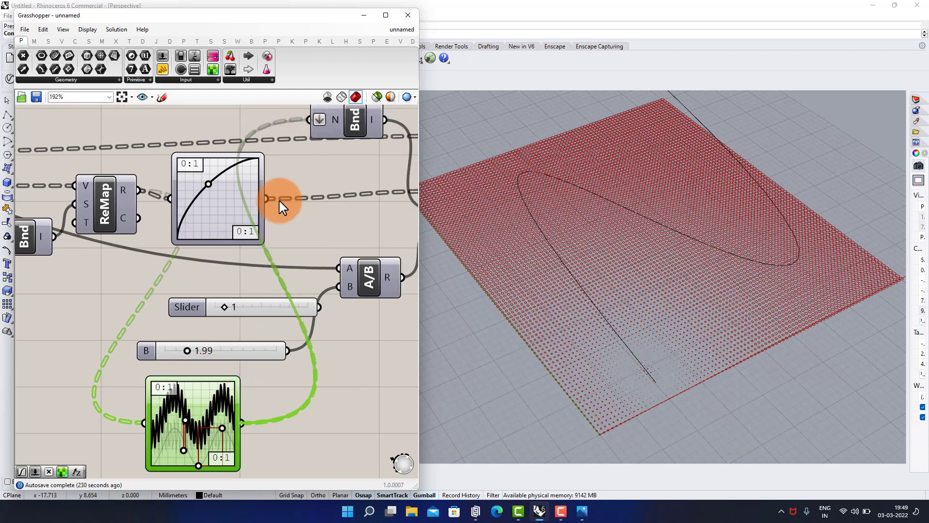
pyautogui.moveTo(281, 251); pyautogui.dragTo(233, 243, button='right')
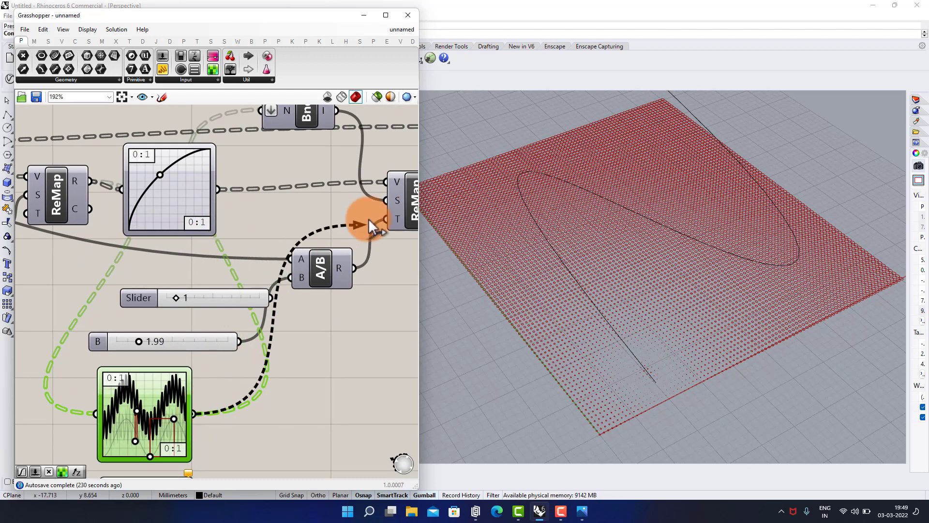
pyautogui.moveTo(387, 208); pyautogui.dragTo(385, 201)
# - Set the B slider feeding the Division component to 2.54
pyautogui.moveTo(647, 309); pyautogui.dragTo(685, 258, button='right')
pyautogui.moveTo(675, 301); pyautogui.dragTo(608, 280, button='right')
pyautogui.scroll(2, 211, 284)
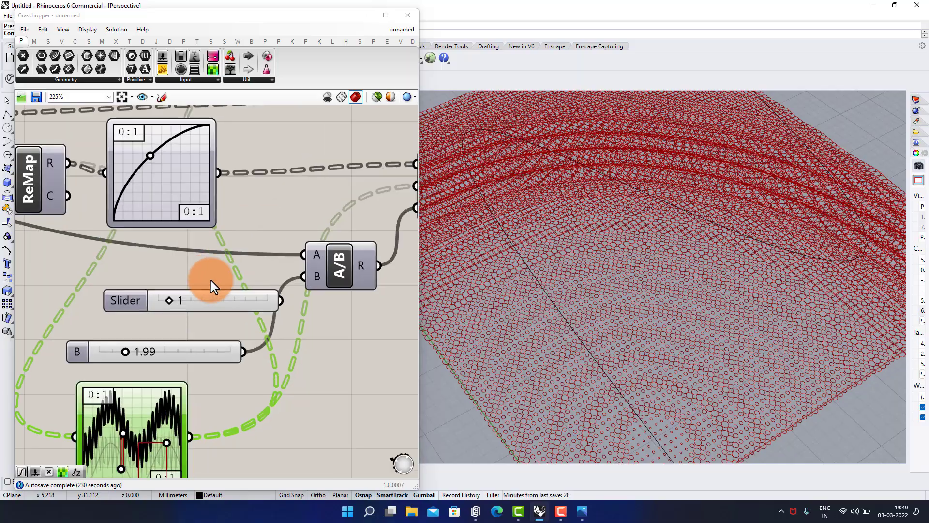
pyautogui.moveTo(125, 351)
pyautogui.mouseDown()
pyautogui.moveTo(103, 350)
pyautogui.moveTo(157, 352)
pyautogui.moveTo(132, 356)
pyautogui.mouseUp()
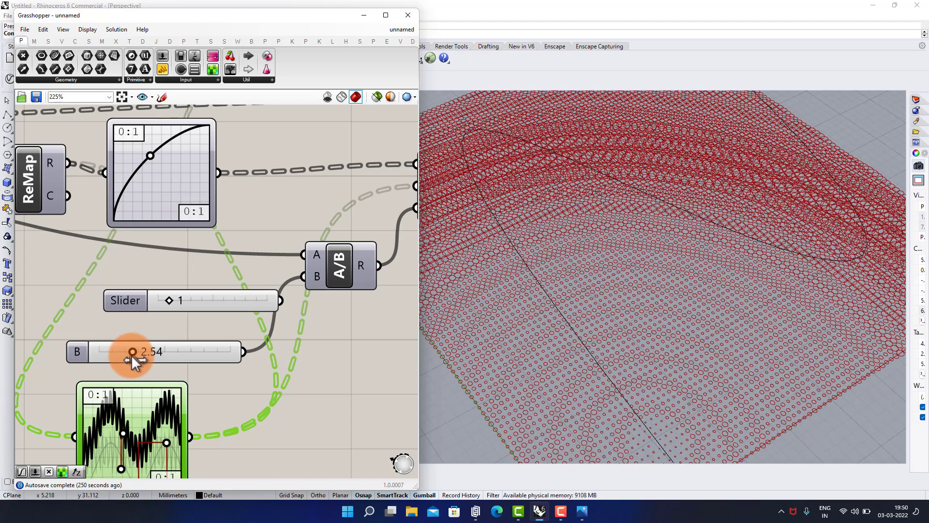
# - Wire the first ReMap's R output into the sine Graph Mapper, and its output into Bounds N and the second ReMap's S input
pyautogui.scroll(-2, 133, 280)
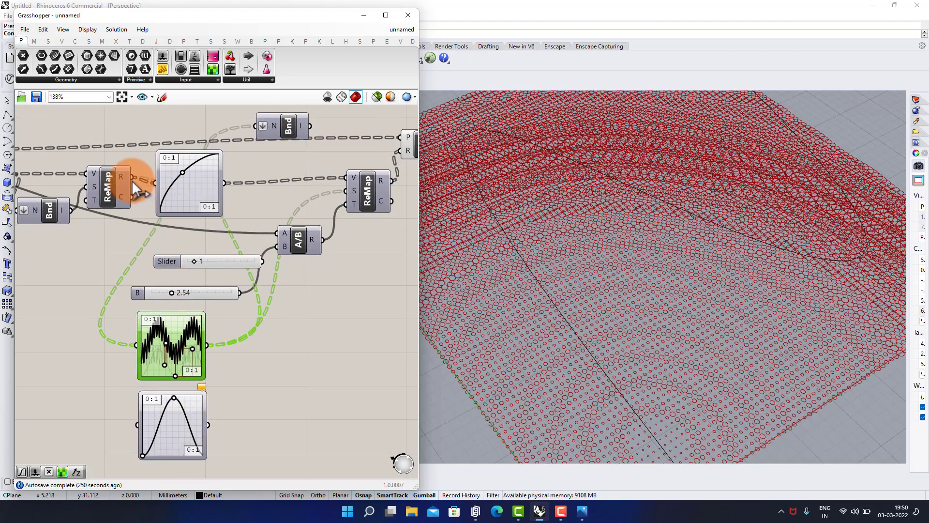
pyautogui.moveTo(139, 423); pyautogui.dragTo(139, 424)
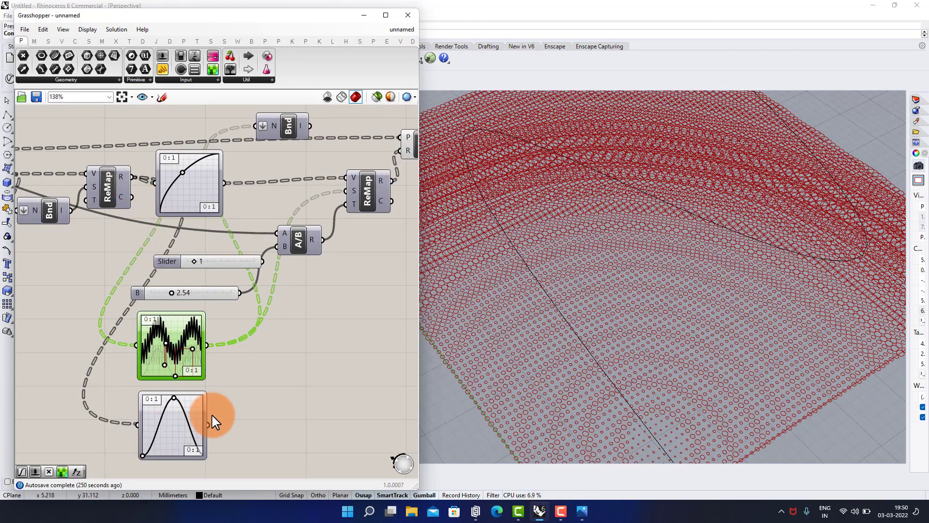
pyautogui.moveTo(208, 424); pyautogui.dragTo(256, 126)
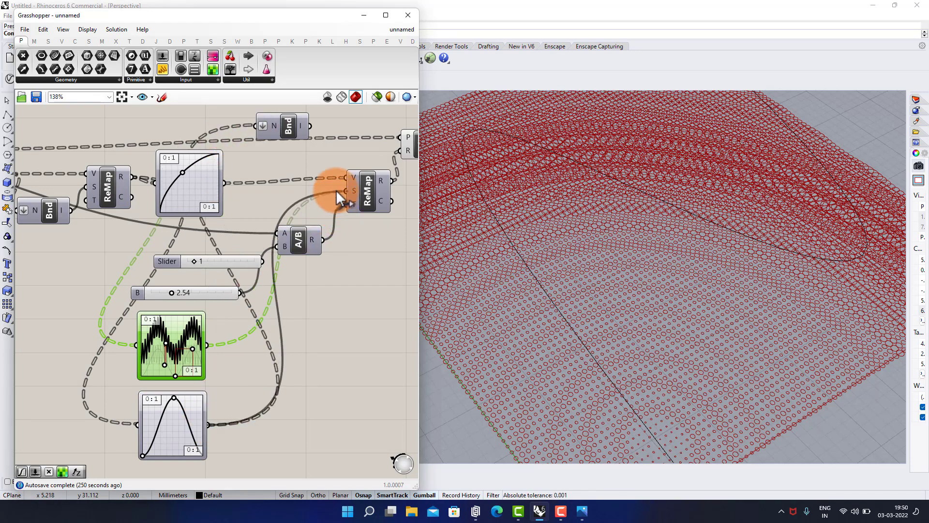
pyautogui.moveTo(336, 190); pyautogui.dragTo(344, 191)
pyautogui.moveTo(711, 231); pyautogui.dragTo(669, 280, button='right')
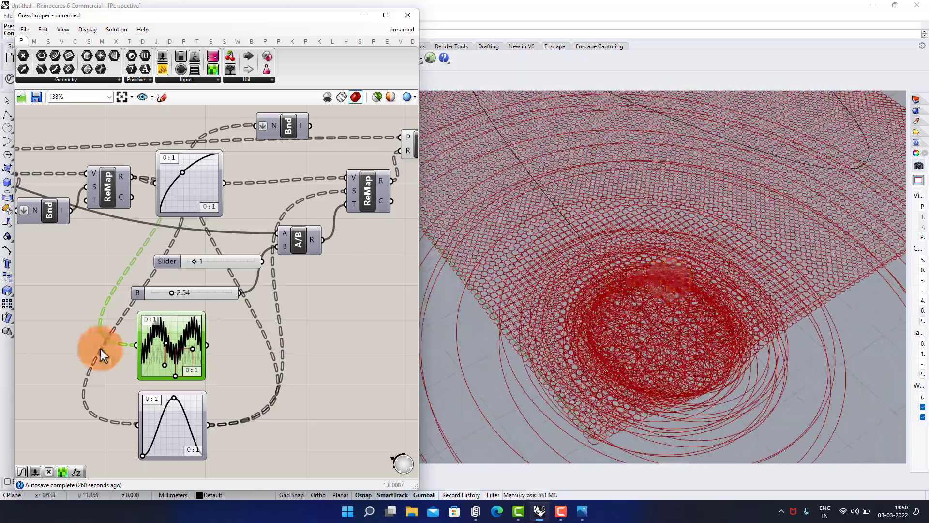
# - Set the B slider feeding the Division component to 3.24
pyautogui.scroll(2, 156, 292)
pyautogui.moveTo(176, 292)
pyautogui.mouseDown()
pyautogui.moveTo(156, 297)
pyautogui.moveTo(222, 303)
pyautogui.moveTo(187, 308)
pyautogui.moveTo(161, 297)
pyautogui.moveTo(166, 305)
pyautogui.moveTo(185, 300)
pyautogui.mouseUp()
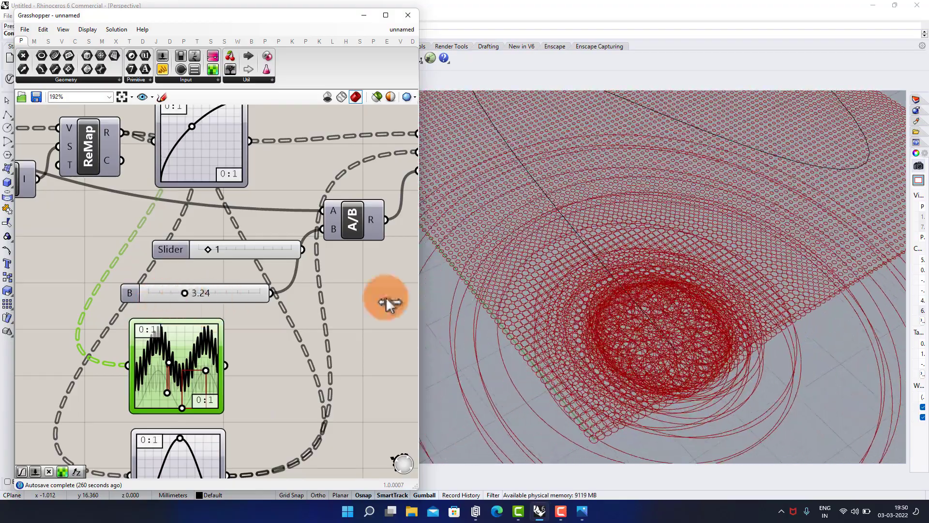
pyautogui.moveTo(385, 297); pyautogui.dragTo(618, 248)
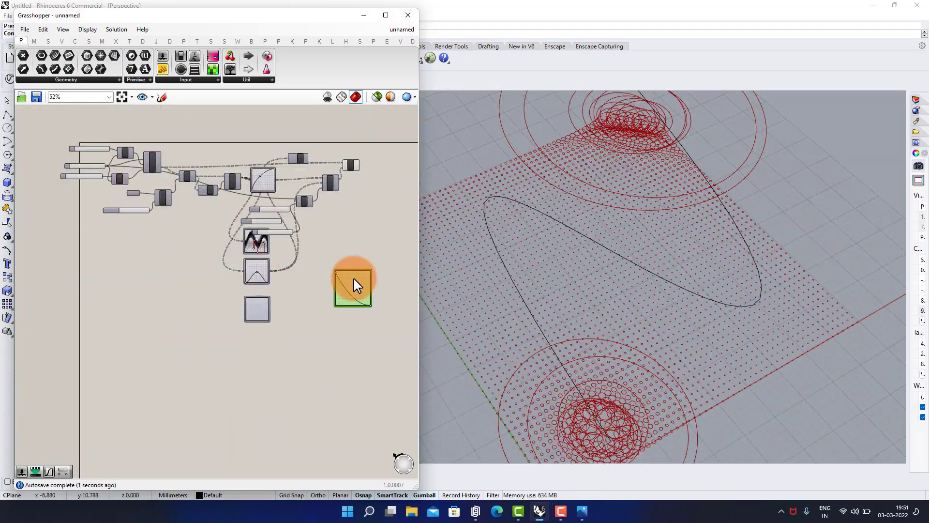
# - Delete the empty Graph Mapper below the sine one and move the descending-curve Graph Mapper into its place
pyautogui.moveTo(355, 284); pyautogui.dragTo(278, 321)
pyautogui.scroll(5, 256, 311)
pyautogui.moveTo(149, 442); pyautogui.dragTo(193, 398)
pyautogui.click(249, 296)
pyautogui.press('Delete')
pyautogui.moveTo(257, 311); pyautogui.dragTo(257, 269)
pyautogui.scroll(-4, 260, 199)
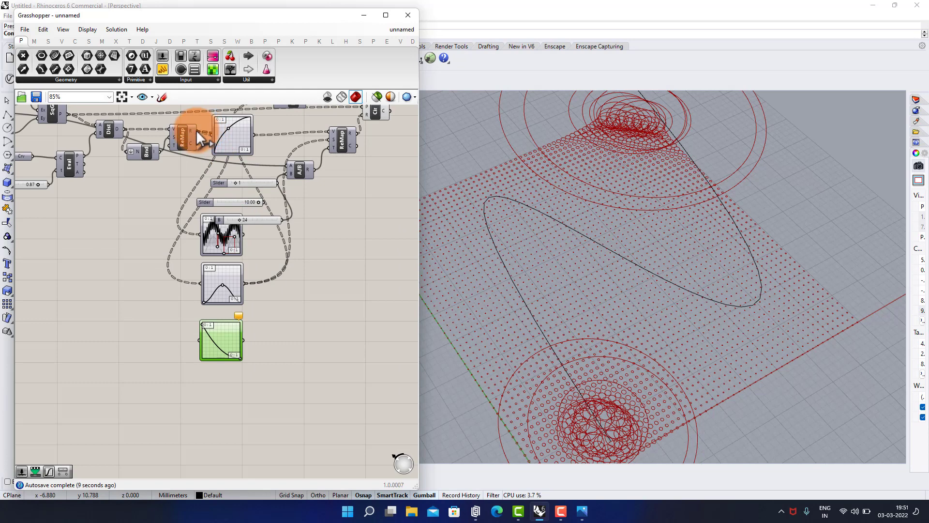
# - Wire the first ReMap's R output into the descending-curve Graph Mapper, and its output into the second ReMap's S input and Bounds N
pyautogui.scroll(1, 250, 268)
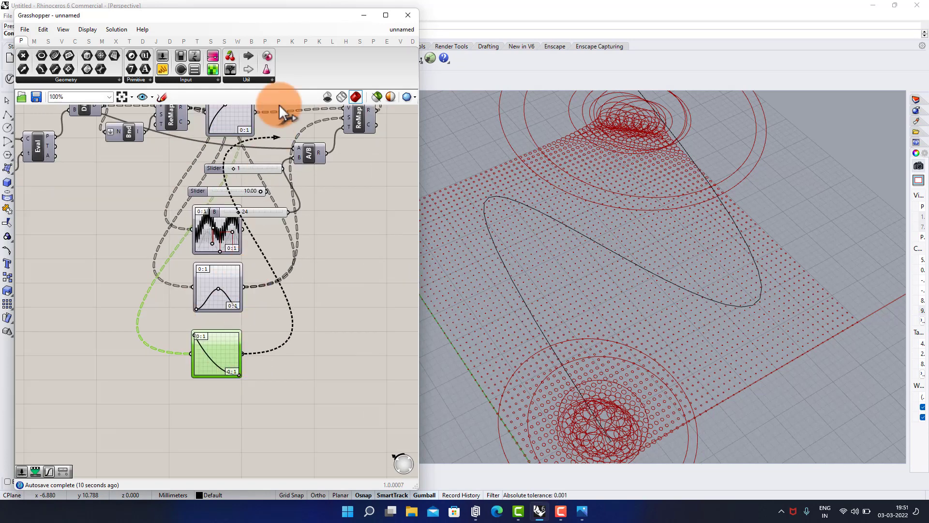
pyautogui.moveTo(279, 104); pyautogui.dragTo(341, 161)
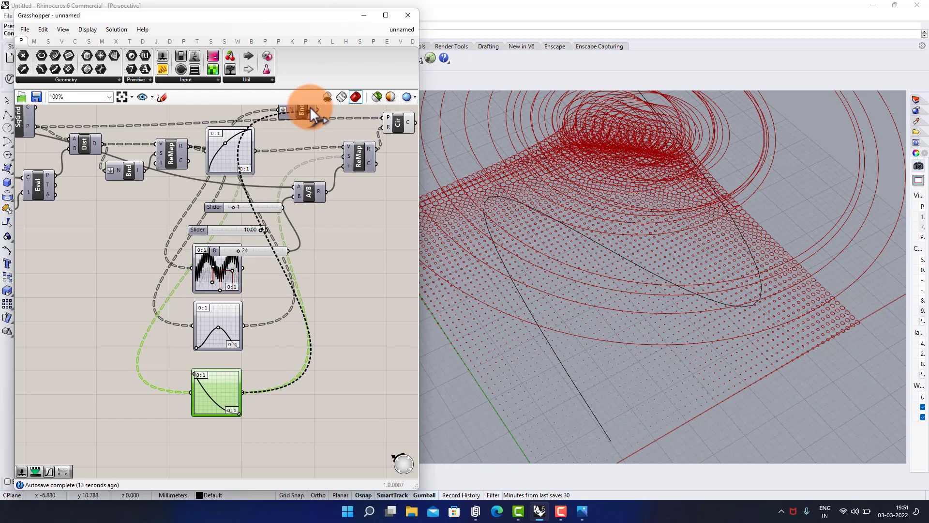
pyautogui.moveTo(310, 107); pyautogui.dragTo(286, 113)
pyautogui.scroll(3, 301, 151)
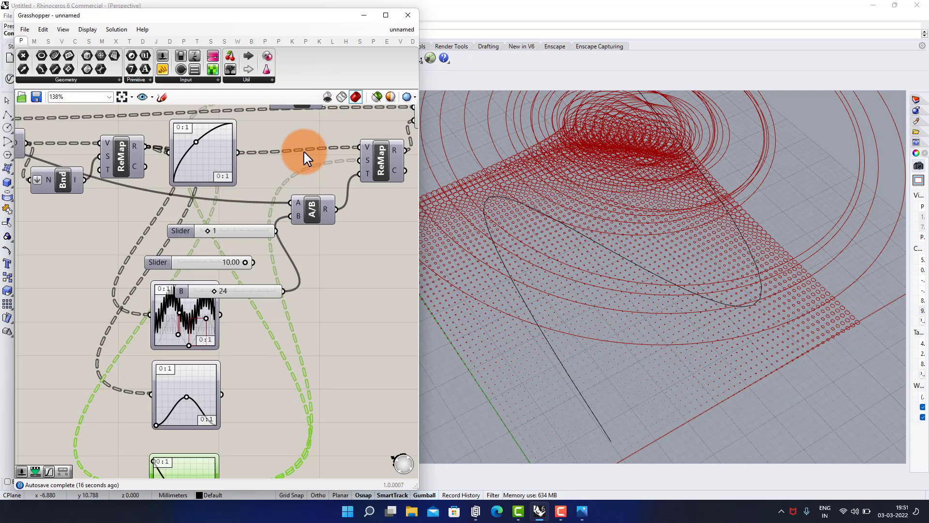
# - Move the descending-curve Graph Mapper above the other Graph Mappers and place the Bounds component beside its output
pyautogui.scroll(-3, 268, 182)
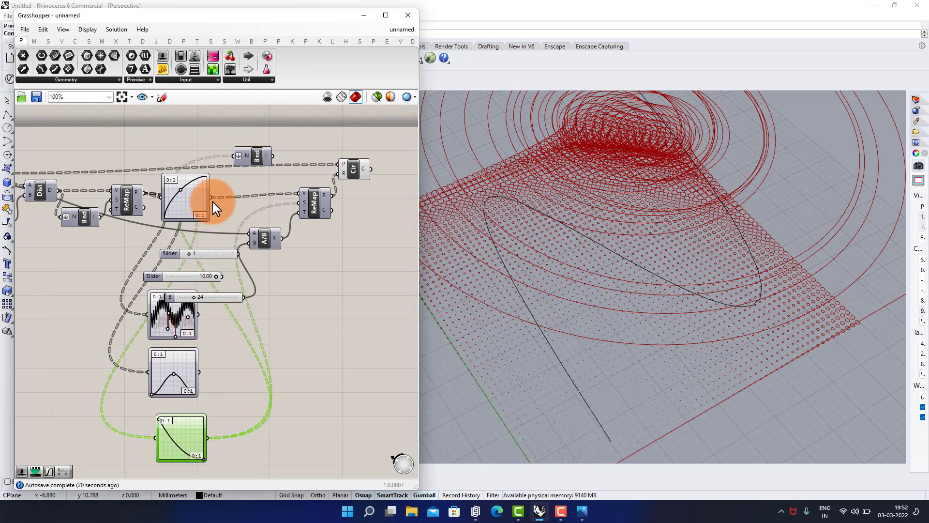
pyautogui.moveTo(197, 150); pyautogui.dragTo(164, 386)
pyautogui.press('space')
pyautogui.click(214, 331)
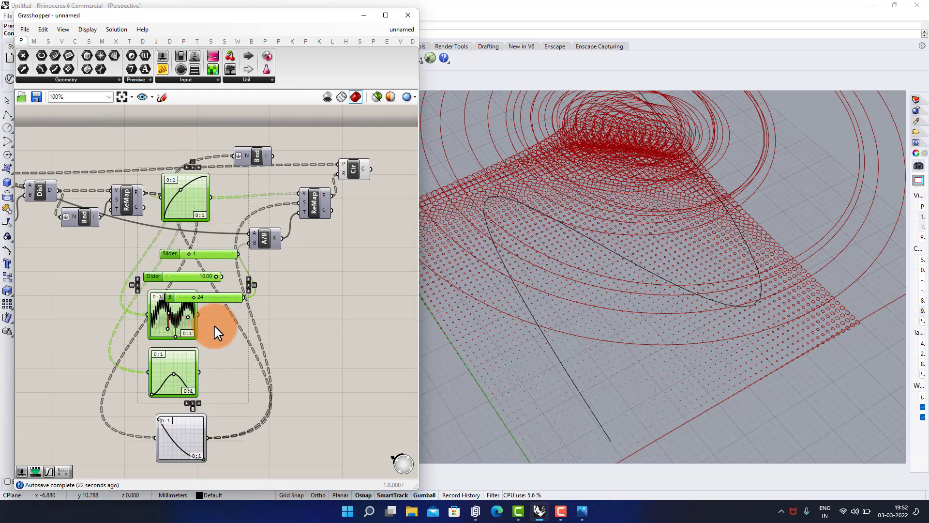
pyautogui.moveTo(193, 421); pyautogui.dragTo(199, 116)
pyautogui.scroll(4, 220, 196)
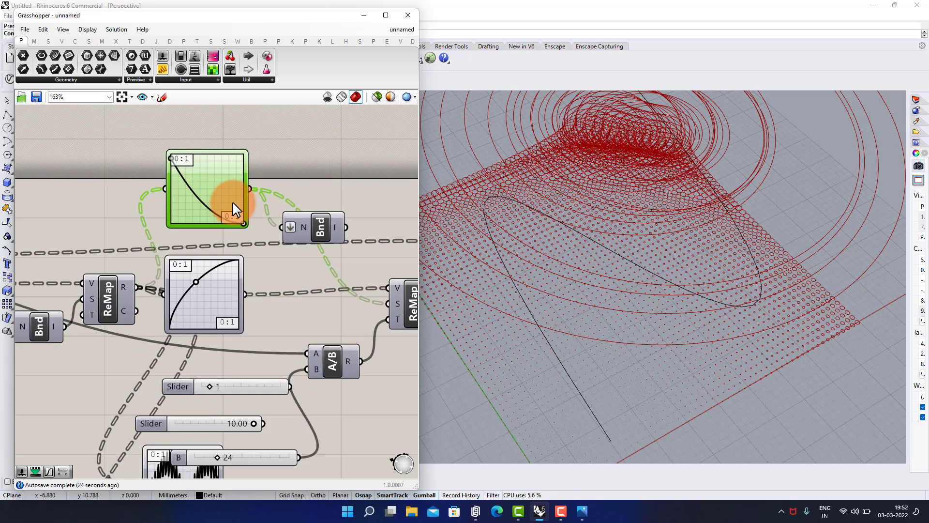
pyautogui.scroll(-1, 306, 205)
pyautogui.moveTo(306, 204); pyautogui.dragTo(169, 191, button='right')
pyautogui.moveTo(225, 225); pyautogui.dragTo(284, 191)
pyautogui.scroll(-1, 284, 191)
# - Connect the descending-curve Graph Mapper's output to the second ReMap's V input and the Bounds I output to its S input
pyautogui.click(181, 194)
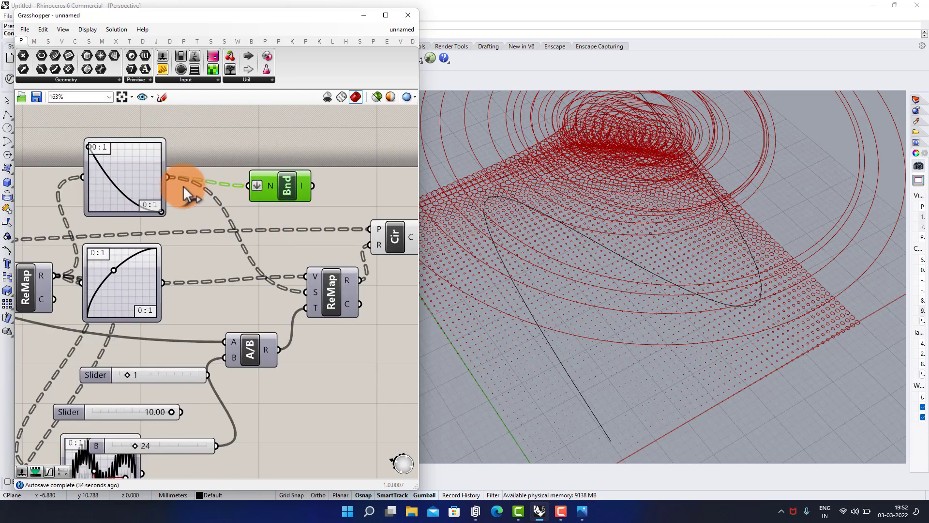
pyautogui.moveTo(296, 263); pyautogui.dragTo(295, 259)
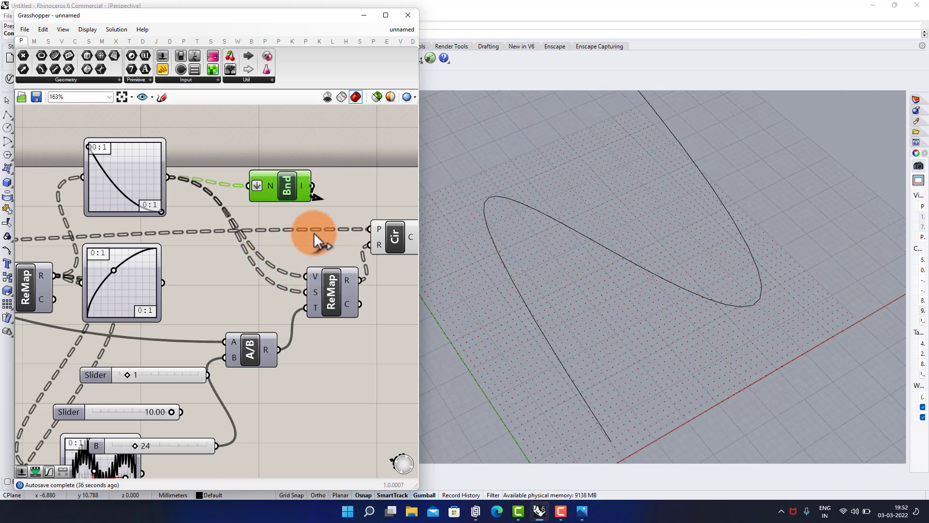
pyautogui.click(349, 193)
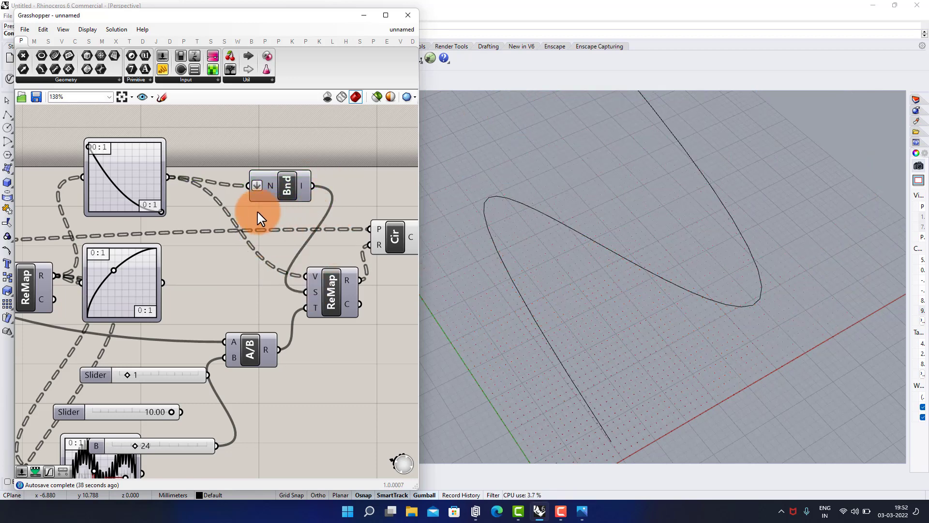
# - Lower the B slider feeding the Division component to 2
pyautogui.scroll(-1, 259, 214)
pyautogui.scroll(4, 237, 361)
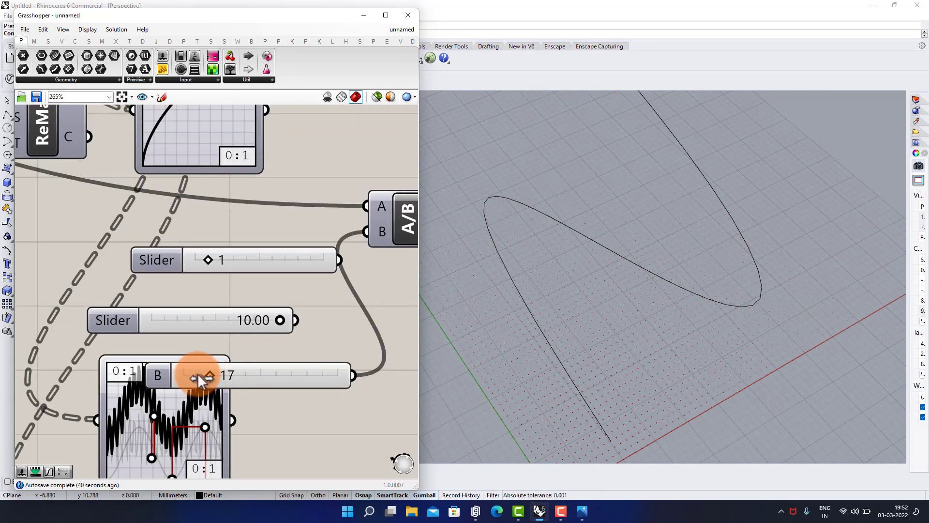
pyautogui.moveTo(192, 377); pyautogui.dragTo(188, 377)
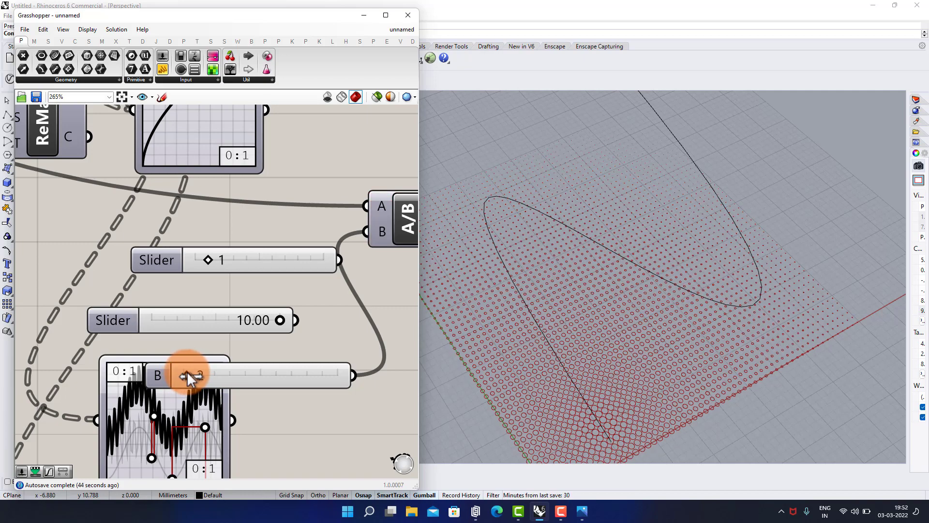
pyautogui.scroll(-3, 607, 179)
pyautogui.scroll(2, 588, 248)
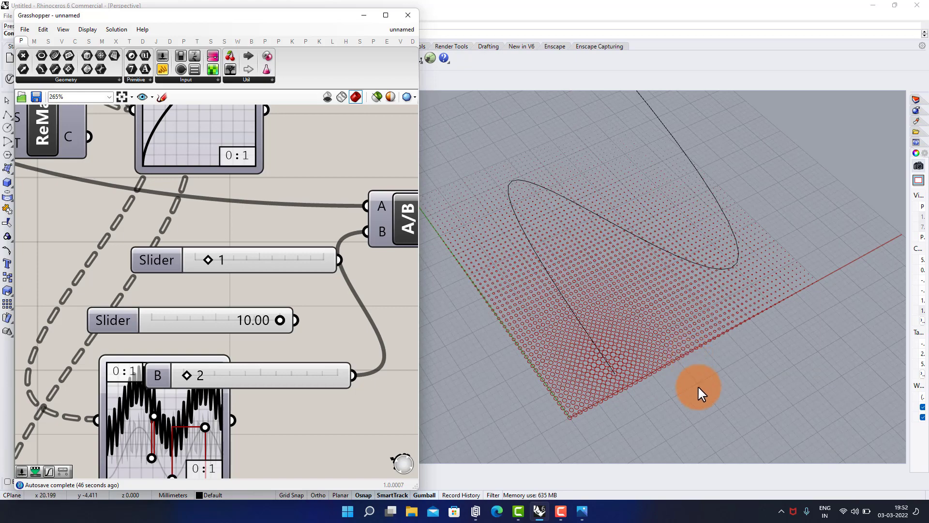
pyautogui.scroll(3, 579, 336)
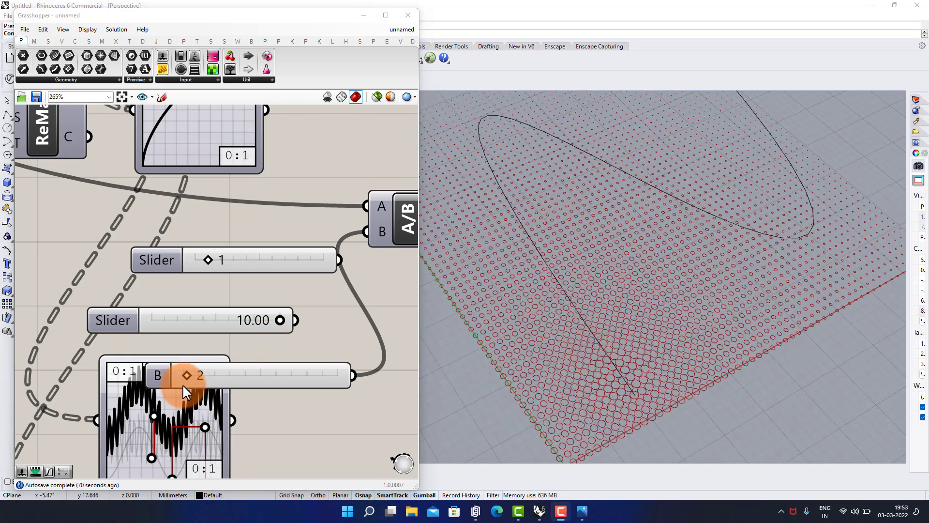
pyautogui.scroll(4, 182, 384)
pyautogui.moveTo(190, 383); pyautogui.dragTo(191, 377)
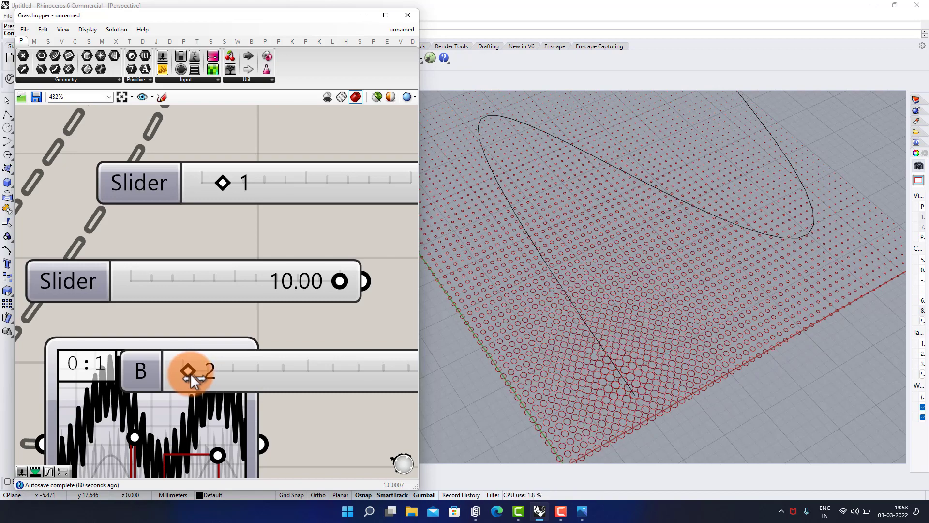
pyautogui.moveTo(725, 295); pyautogui.dragTo(755, 288, button='right')
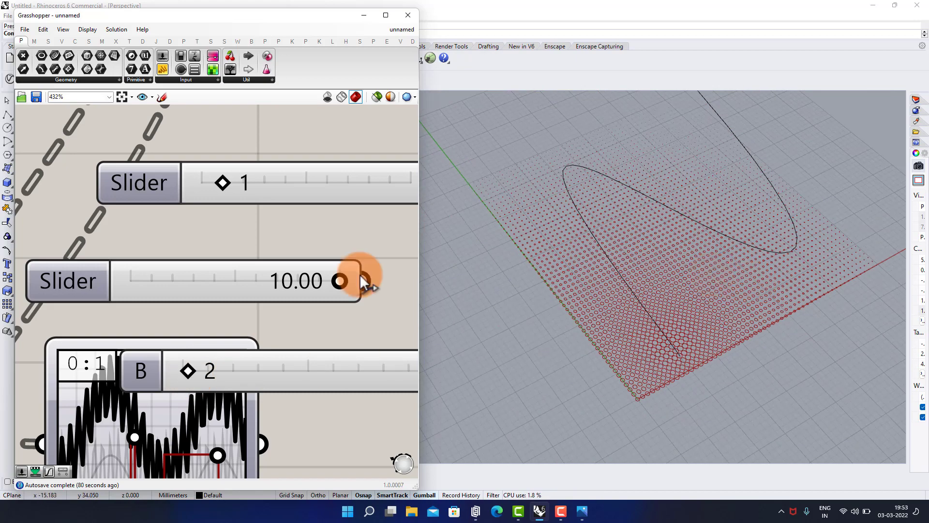
# - Add an Extrude component beside the Circle component, with the Circle's C output wired to its B input
pyautogui.scroll(-4, 339, 256)
pyautogui.moveTo(305, 232); pyautogui.dragTo(155, 269, button='right')
pyautogui.scroll(5, 280, 214)
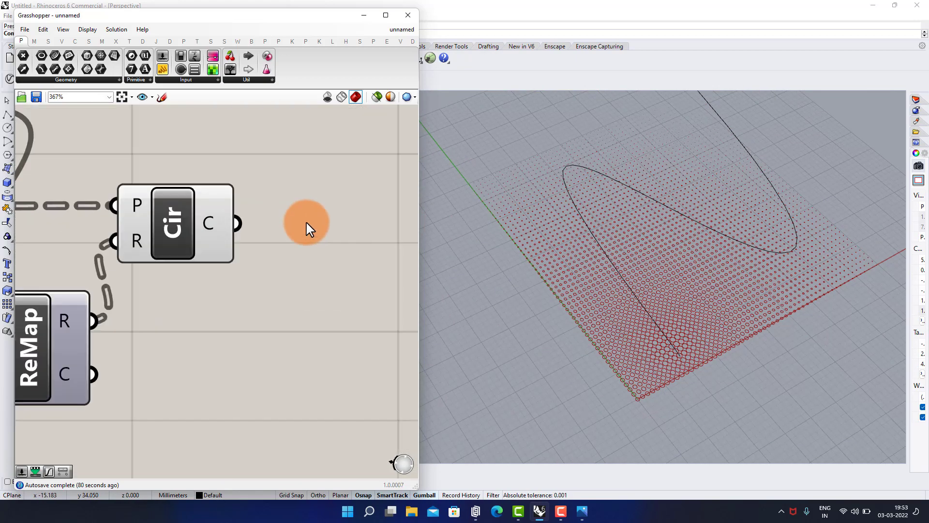
pyautogui.doubleClick(309, 229)
pyautogui.write('ext')
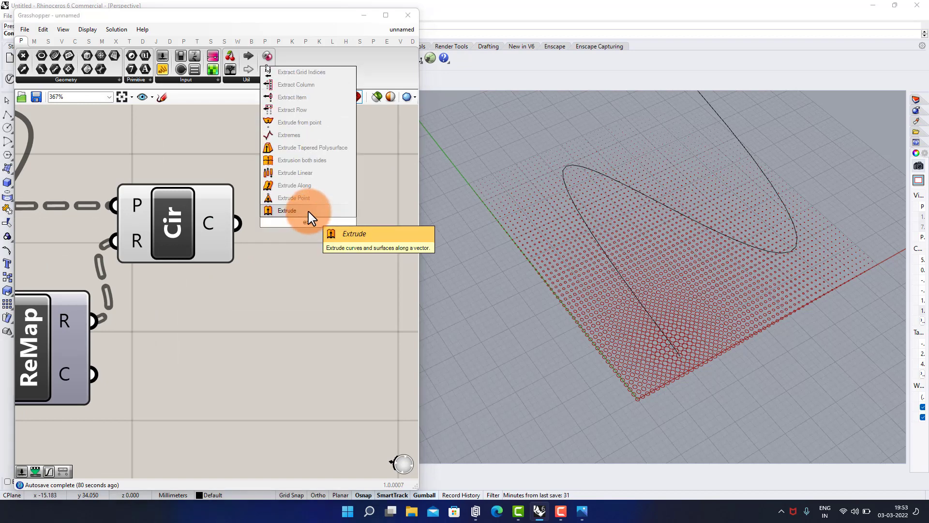
pyautogui.click(308, 211)
pyautogui.moveTo(286, 225); pyautogui.dragTo(364, 249)
# - Add a Unit Z component below the Circle–Extrude wire and feed its V output into the Extrude D input
pyautogui.scroll(-2, 239, 246)
pyautogui.doubleClick(267, 310)
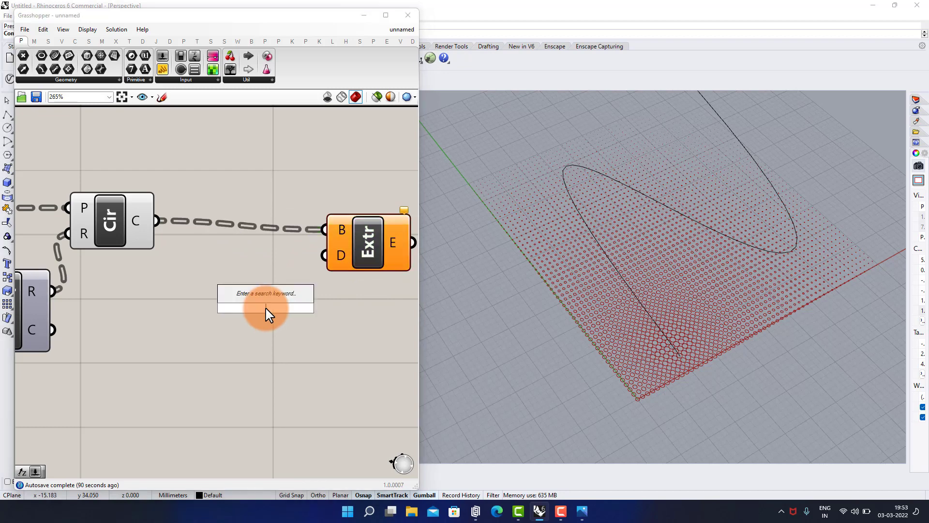
pyautogui.write('unit z')
pyautogui.click(272, 302)
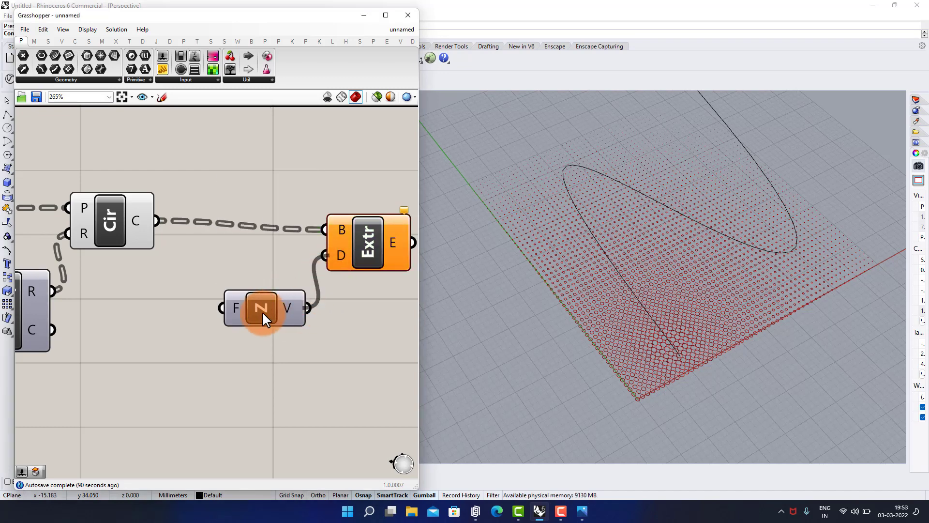
pyautogui.moveTo(288, 311); pyautogui.dragTo(263, 320)
pyautogui.click(326, 382)
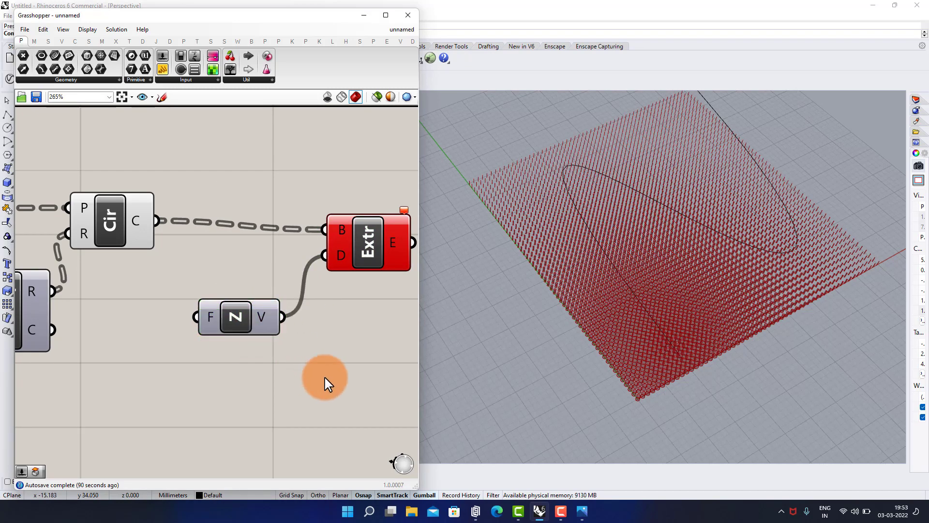
pyautogui.scroll(3, 641, 349)
pyautogui.moveTo(641, 349); pyautogui.dragTo(608, 245, button='right')
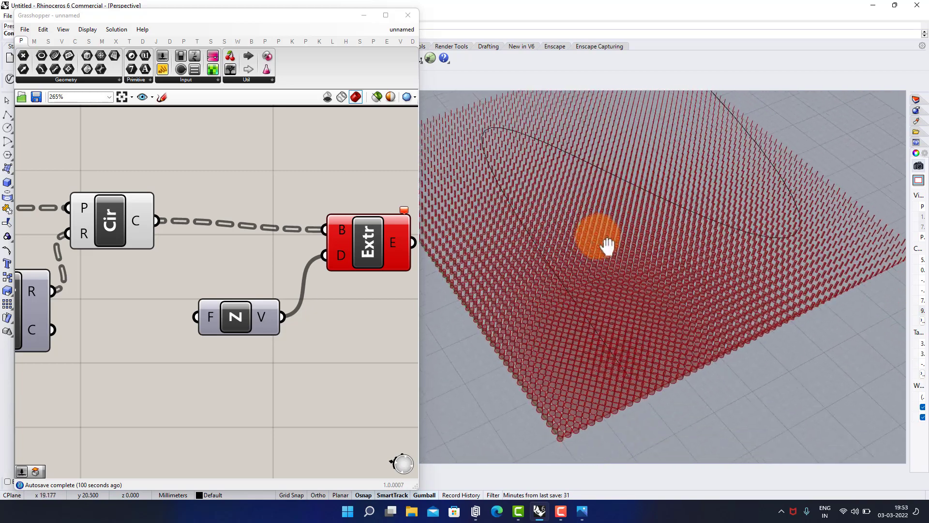
pyautogui.scroll(-4, 210, 286)
pyautogui.moveTo(332, 275); pyautogui.dragTo(244, 271, button='right')
pyautogui.scroll(4, 246, 269)
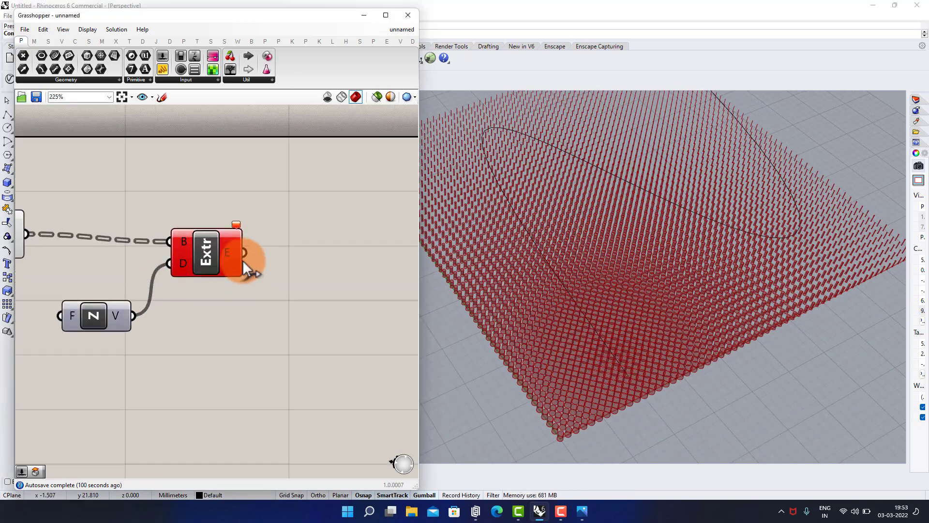
pyautogui.doubleClick(280, 258)
pyautogui.write('extr')
pyautogui.click(291, 247)
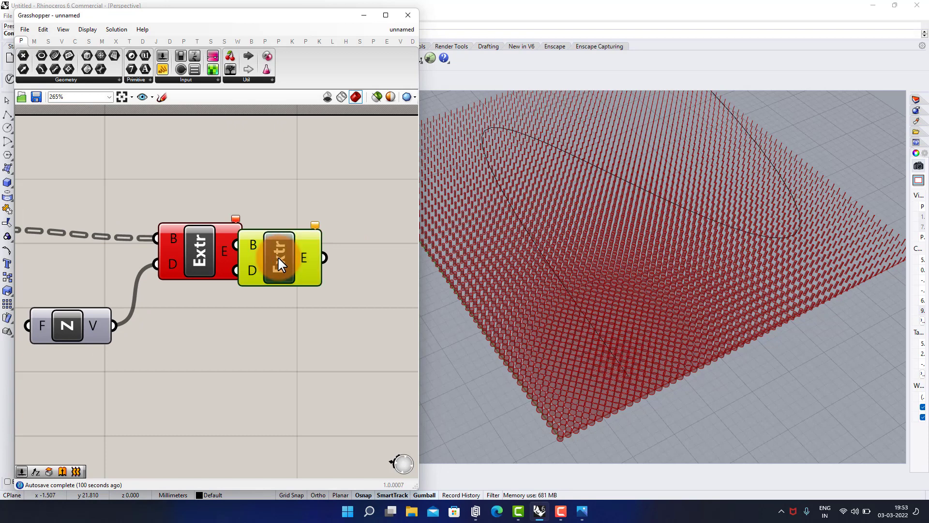
pyautogui.press('Delete')
# - Add a Cap Holes component fed by the Extrude component's E output
pyautogui.doubleClick(321, 269)
pyautogui.write('cap')
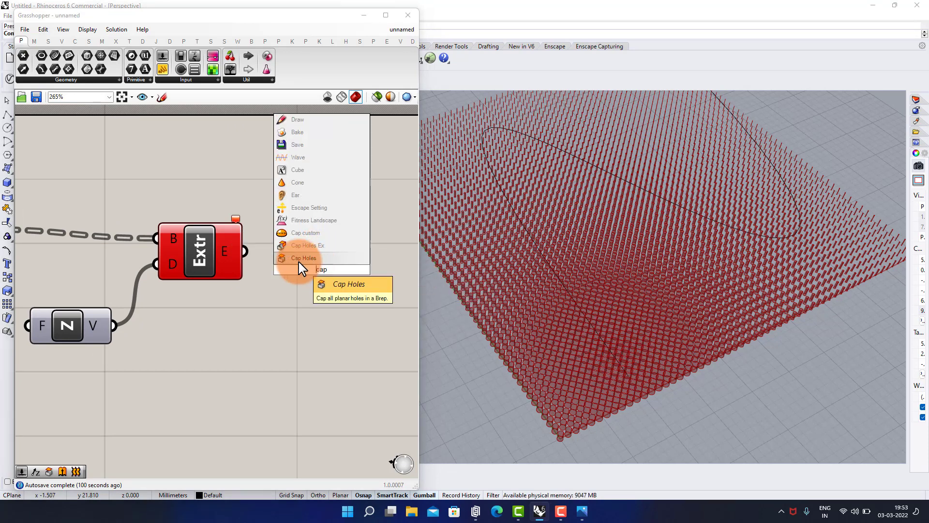
pyautogui.click(302, 259)
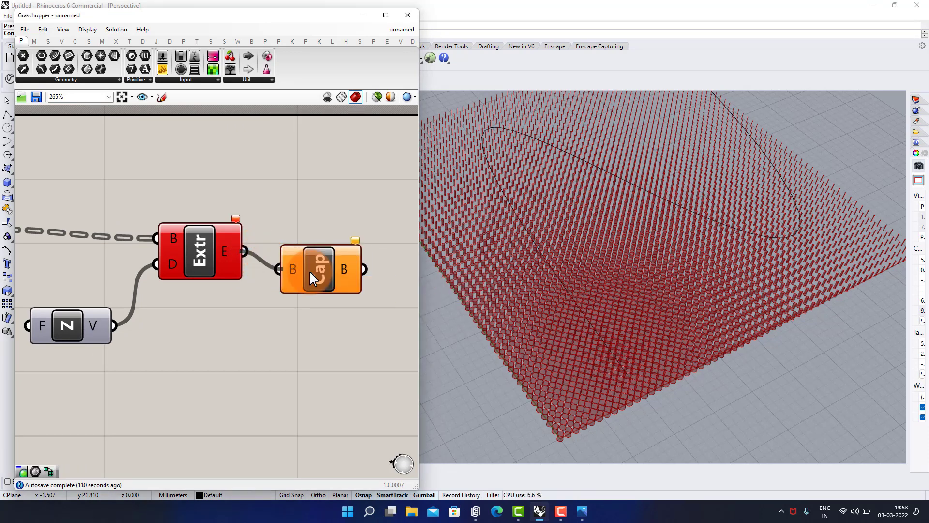
# - Add a Custom Preview component after Cap Holes, with the capped geometry wired to its G input
pyautogui.moveTo(321, 233); pyautogui.dragTo(213, 224, button='right')
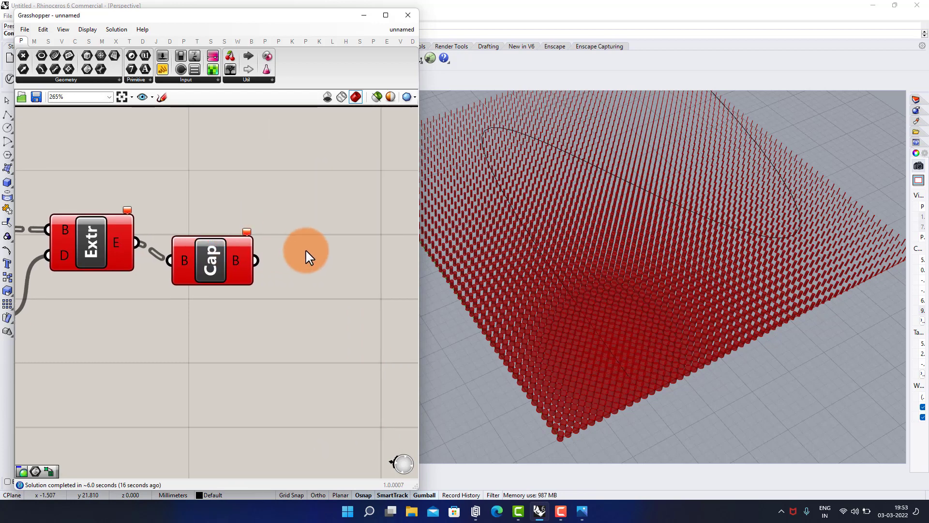
pyautogui.doubleClick(323, 256)
pyautogui.write('cul')
pyautogui.press('BackSpace')
pyautogui.write('sto')
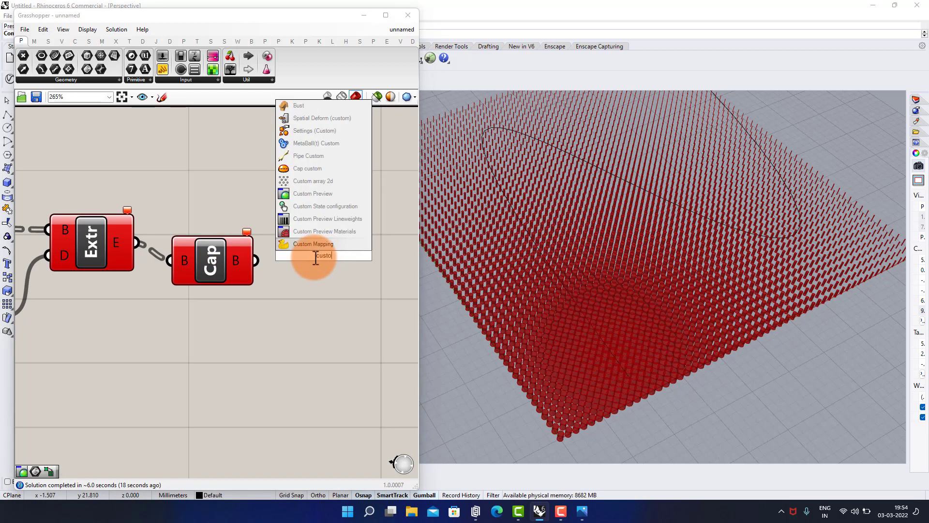
pyautogui.click(313, 194)
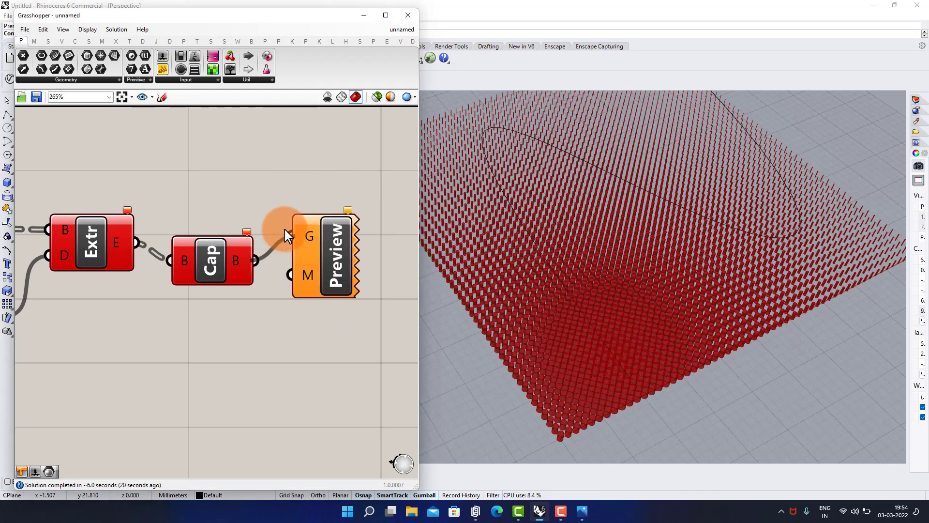
pyautogui.moveTo(284, 229); pyautogui.dragTo(290, 236)
pyautogui.moveTo(317, 261); pyautogui.dragTo(335, 291)
pyautogui.click(236, 350)
pyautogui.moveTo(216, 365); pyautogui.dragTo(284, 305, button='right')
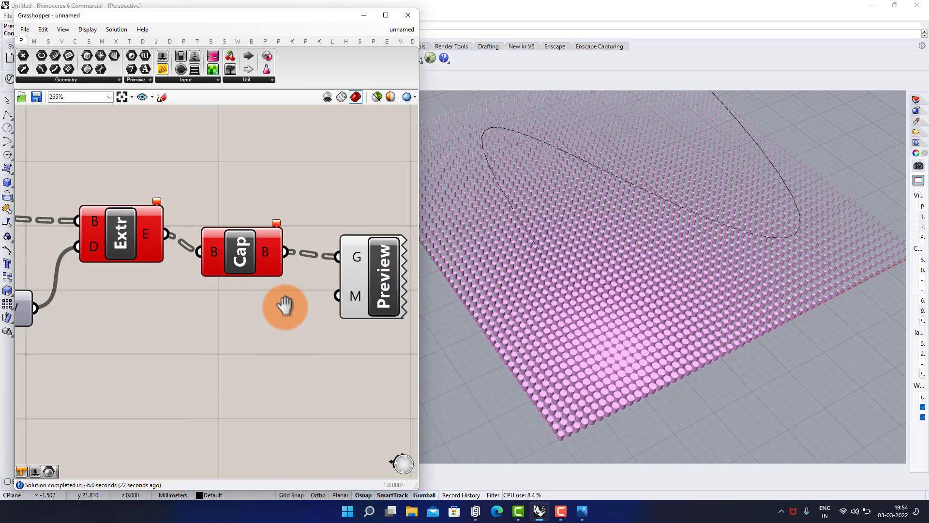
pyautogui.scroll(-2, 290, 305)
pyautogui.moveTo(605, 315); pyautogui.dragTo(694, 301, button='right')
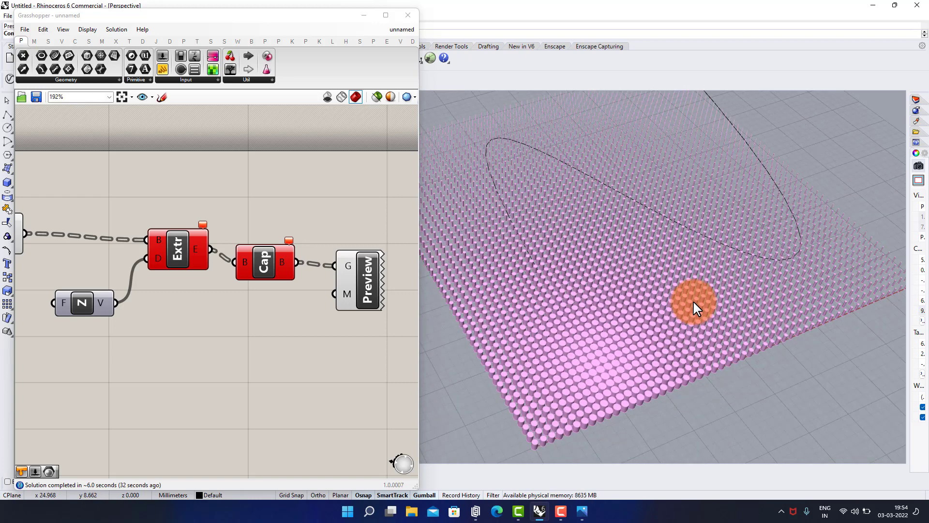
pyautogui.scroll(-2, 193, 278)
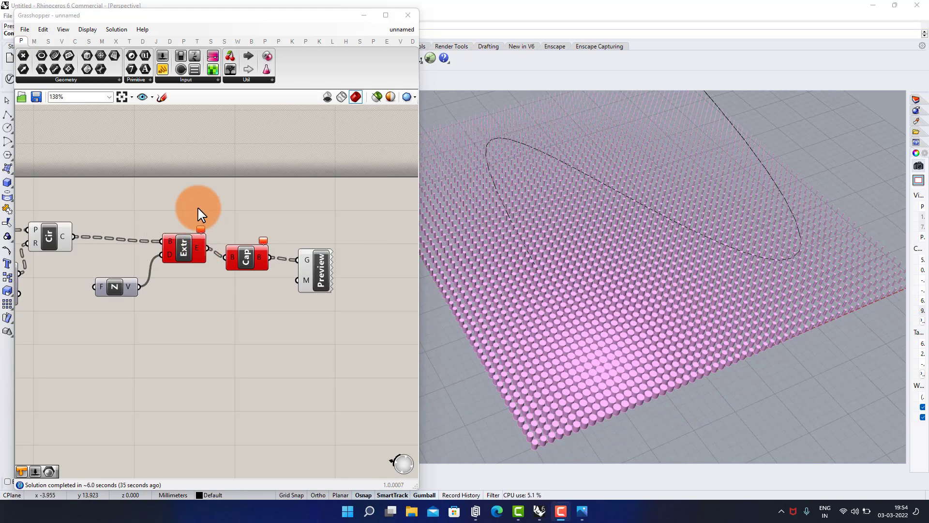
# - Disconnect the Extrude output from the Cap Holes input
pyautogui.rightClick(214, 207)
pyautogui.click(275, 249)
pyautogui.scroll(3, 165, 248)
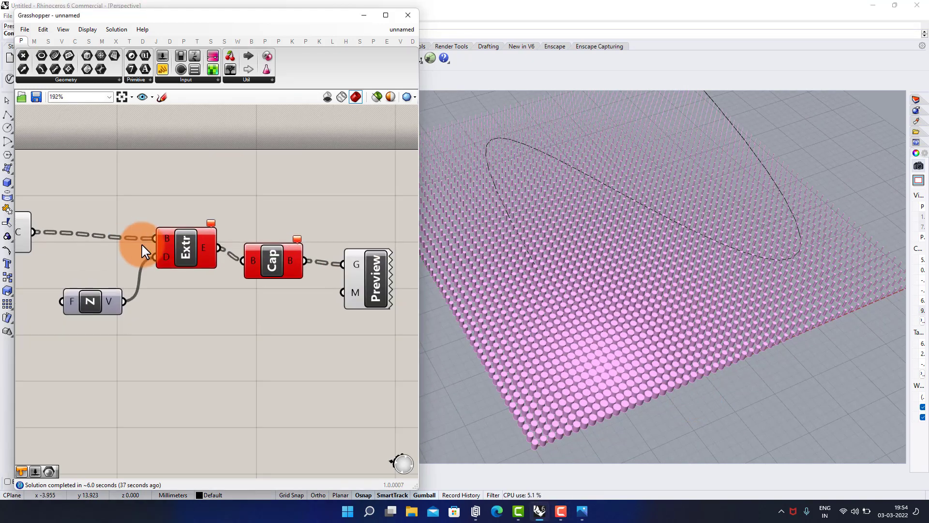
pyautogui.rightClick(270, 259)
pyautogui.click(317, 300)
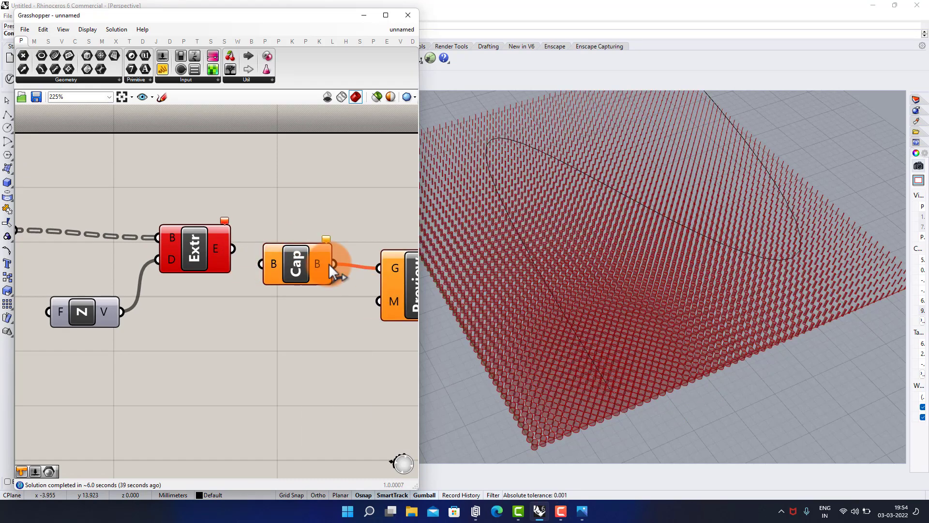
# - Connect the noisy-wave Graph Mapper's output to the second ReMap's V input and the Bounds N input
pyautogui.scroll(-2, 276, 181)
pyautogui.moveTo(276, 181); pyautogui.dragTo(175, 251, button='right')
pyautogui.moveTo(175, 288); pyautogui.dragTo(173, 382, button='right')
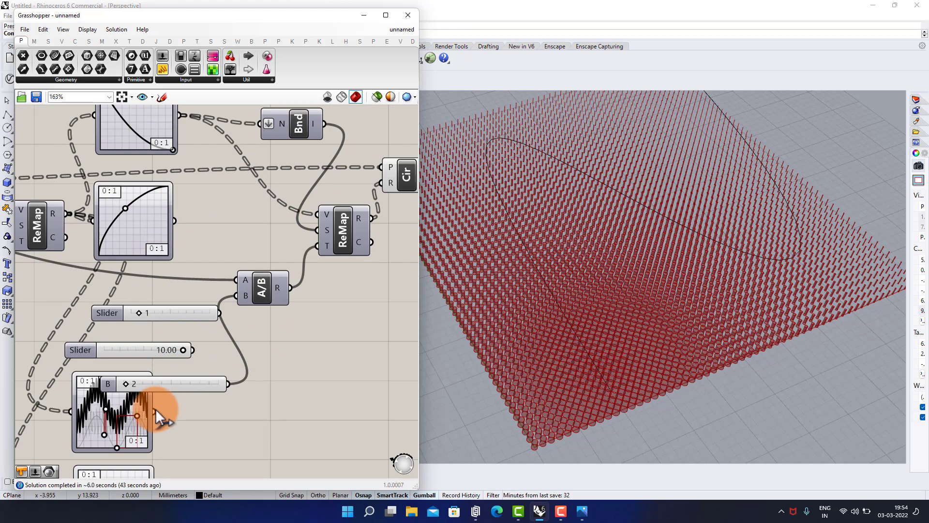
pyautogui.moveTo(154, 411); pyautogui.dragTo(316, 214)
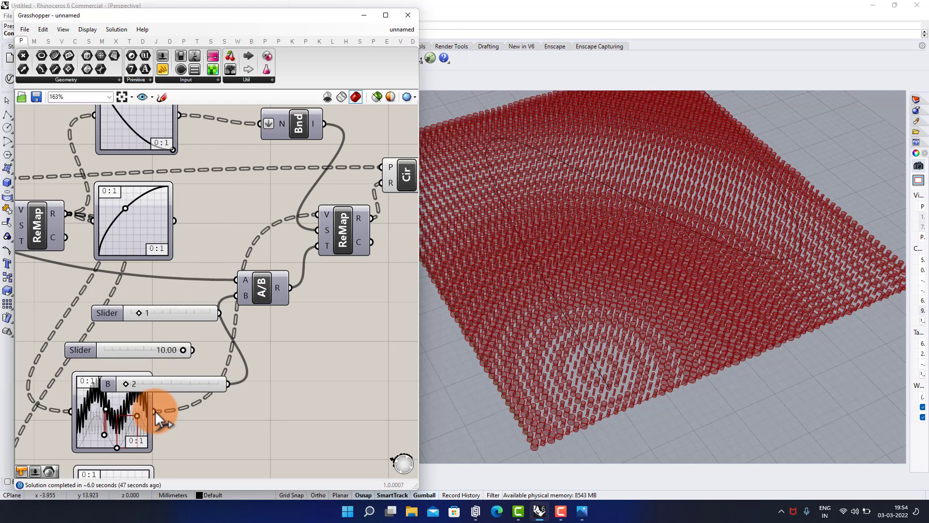
pyautogui.moveTo(154, 411); pyautogui.dragTo(269, 150)
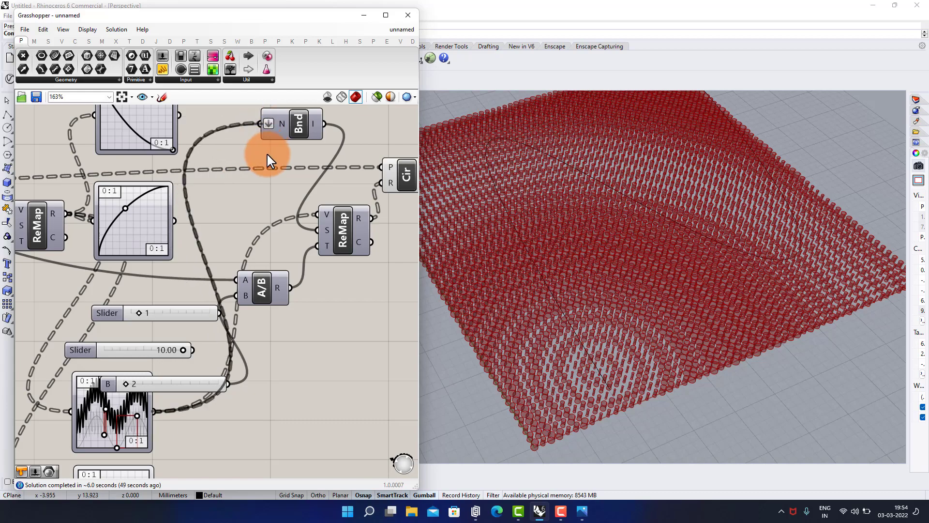
pyautogui.moveTo(618, 199); pyautogui.dragTo(626, 198, button='right')
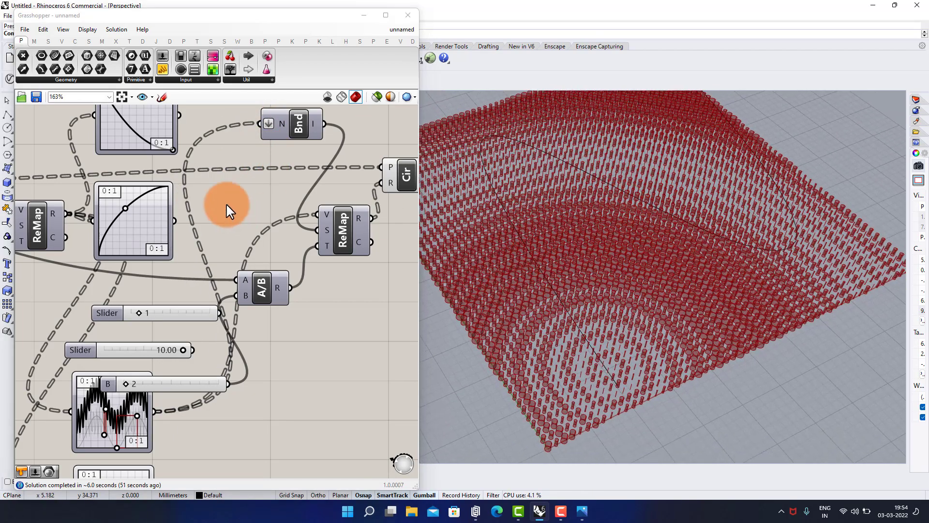
# - Reconnect the Extrude component's E output to the Cap Holes B input
pyautogui.scroll(-3, 229, 211)
pyautogui.moveTo(390, 210); pyautogui.dragTo(145, 216, button='right')
pyautogui.scroll(4, 150, 228)
pyautogui.moveTo(167, 243); pyautogui.dragTo(199, 248)
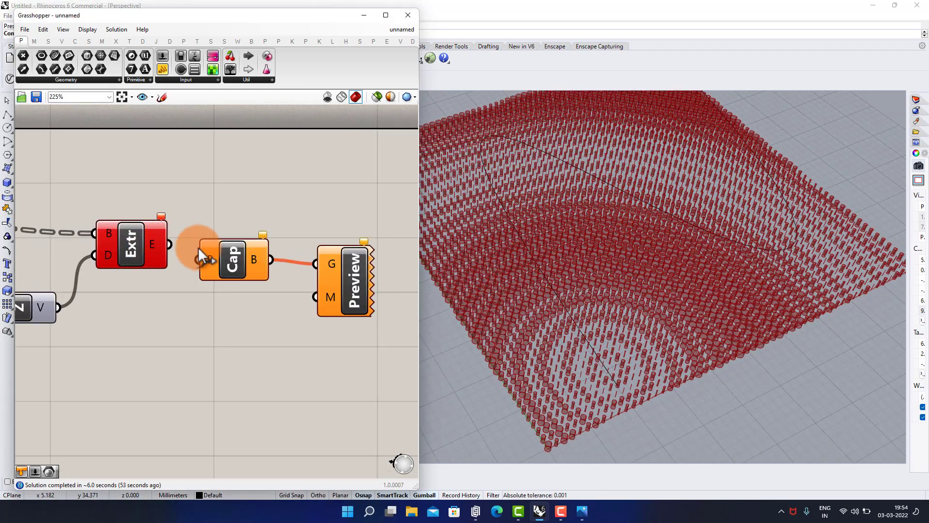
pyautogui.scroll(-3, 290, 228)
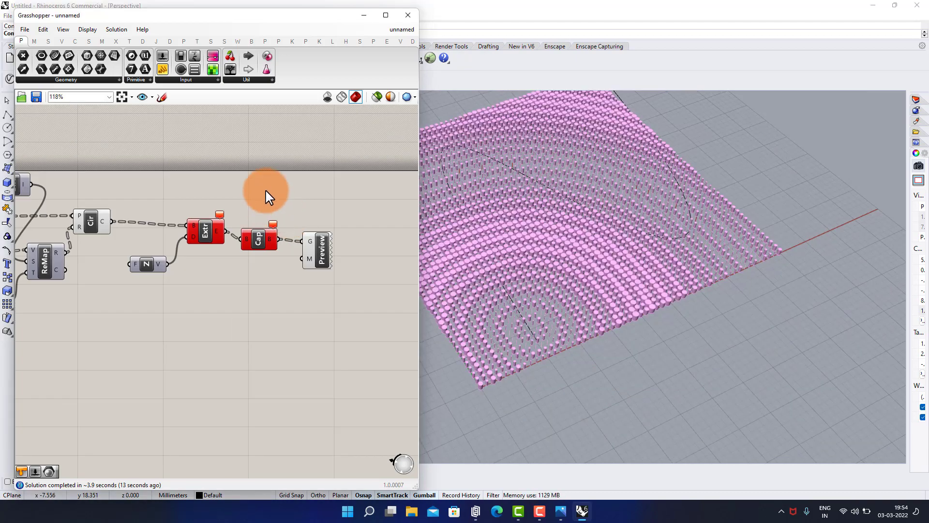
# - Turn off the preview of the second ReMap, Circle, Unit Z, Extrude and Cap Holes components
pyautogui.moveTo(265, 192); pyautogui.dragTo(100, 353)
pyautogui.middleClick(108, 333)
pyautogui.click(128, 315)
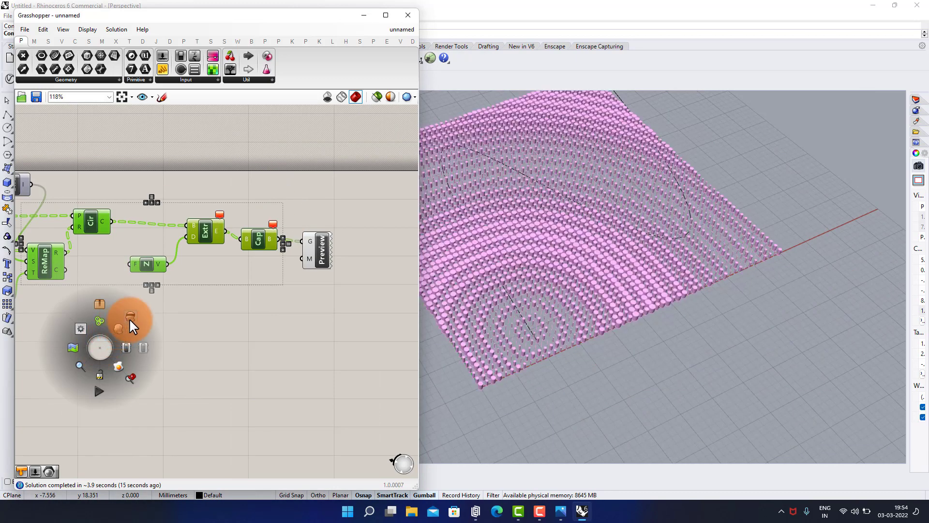
pyautogui.scroll(4, 221, 269)
pyautogui.click(267, 222)
pyautogui.scroll(2, 278, 232)
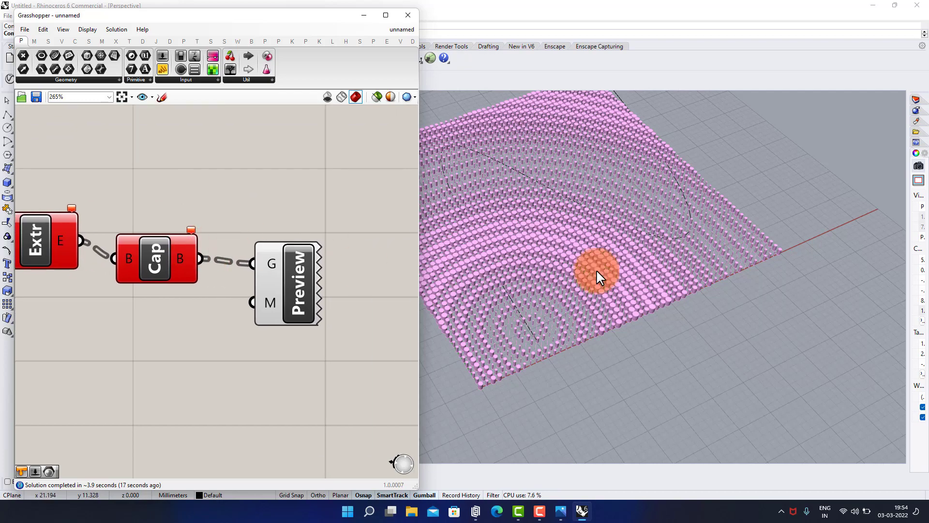
pyautogui.scroll(5, 677, 295)
pyautogui.scroll(-2, 710, 283)
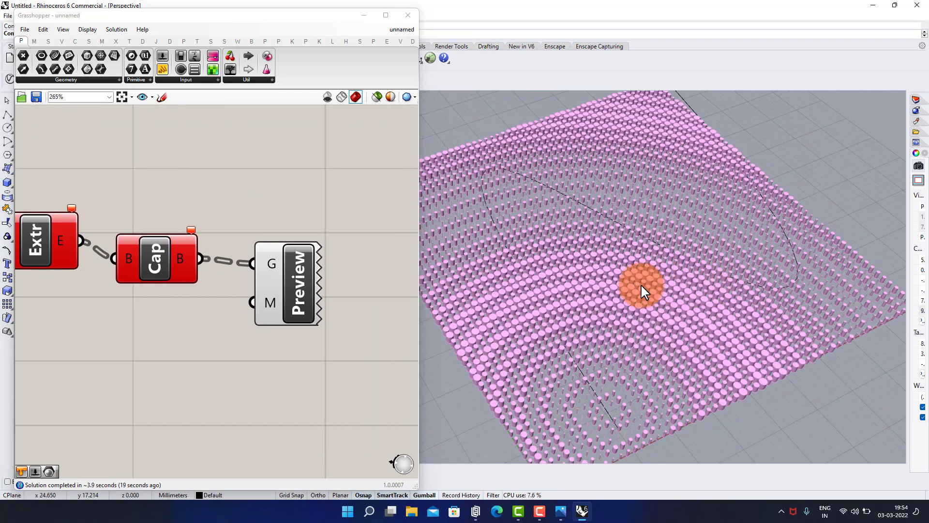
# - Bake the Cap Holes geometry to the Default layer with the default attributes
pyautogui.click(280, 208)
pyautogui.scroll(-1, 271, 213)
pyautogui.rightClick(170, 248)
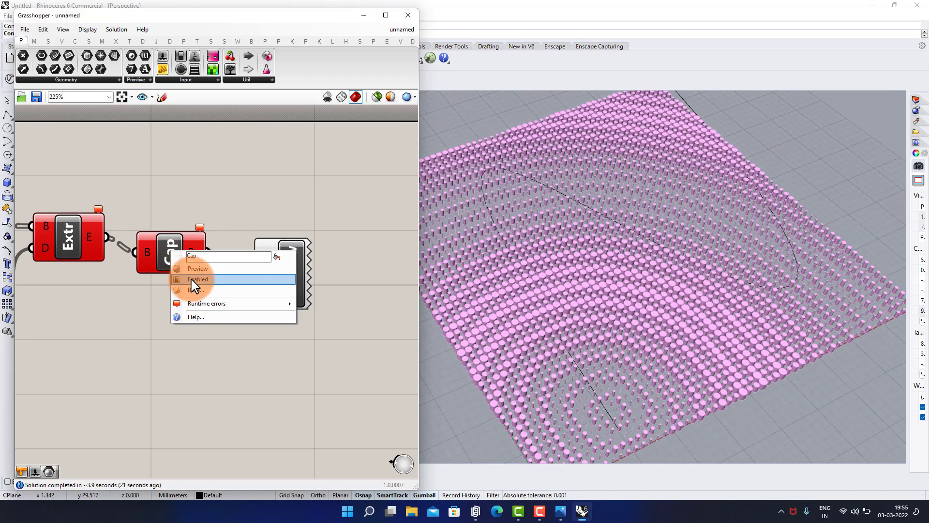
pyautogui.click(196, 290)
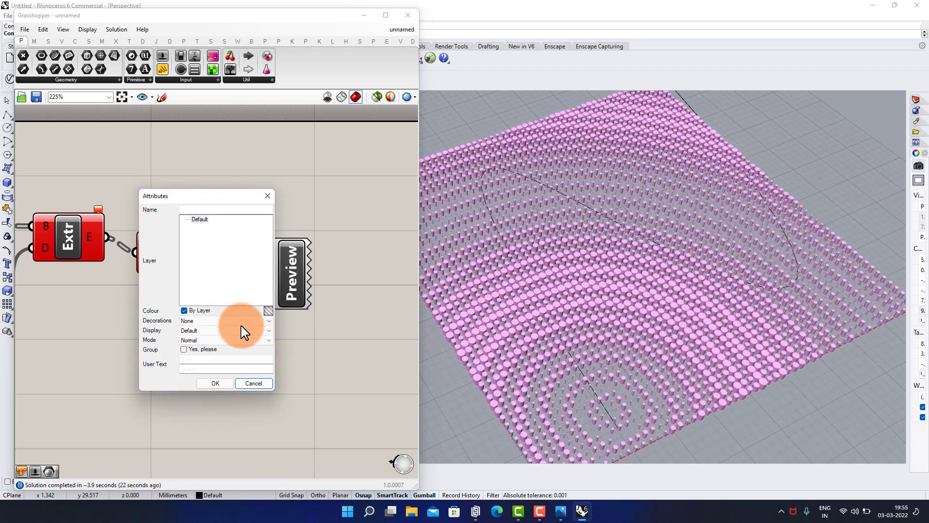
pyautogui.click(216, 382)
pyautogui.scroll(-3, 655, 240)
# - Move the baked cylinders along the X axis to clear the previewed grid, and deselect them
pyautogui.click(645, 237)
pyautogui.scroll(-2, 648, 236)
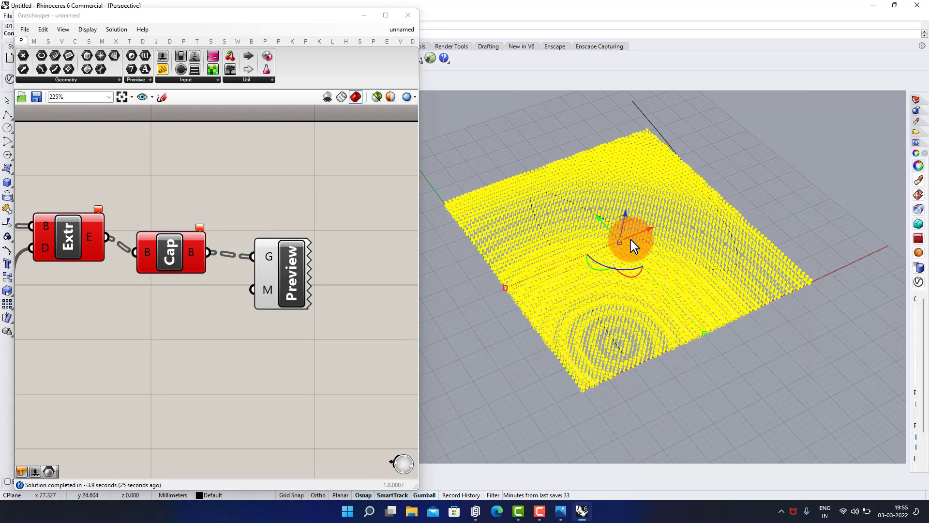
pyautogui.moveTo(667, 233); pyautogui.dragTo(808, 155)
pyautogui.click(776, 292)
pyautogui.scroll(6, 675, 245)
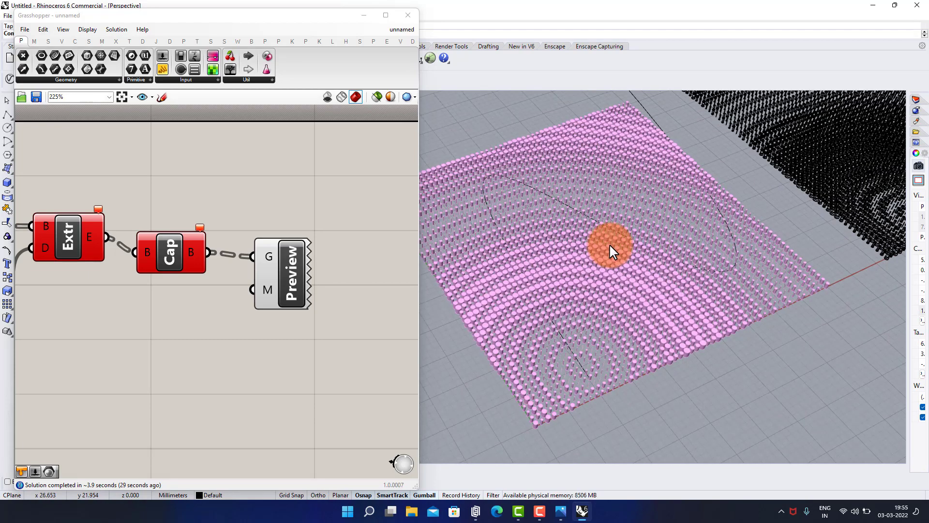
# - Connect the descending-curve Graph Mapper's output to the Bounds N input
pyautogui.scroll(-4, 664, 298)
pyautogui.scroll(3, 667, 298)
pyautogui.scroll(-6, 260, 247)
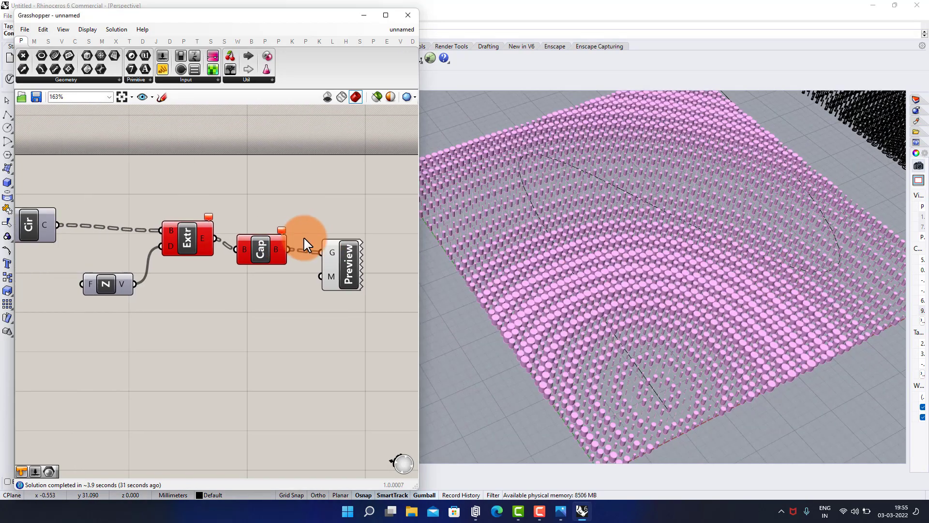
pyautogui.scroll(3, 239, 242)
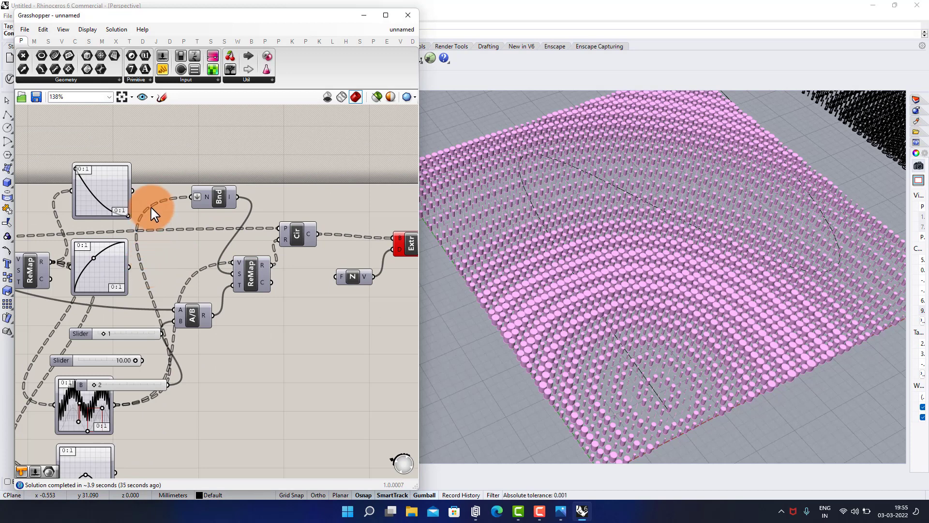
pyautogui.scroll(3, 148, 217)
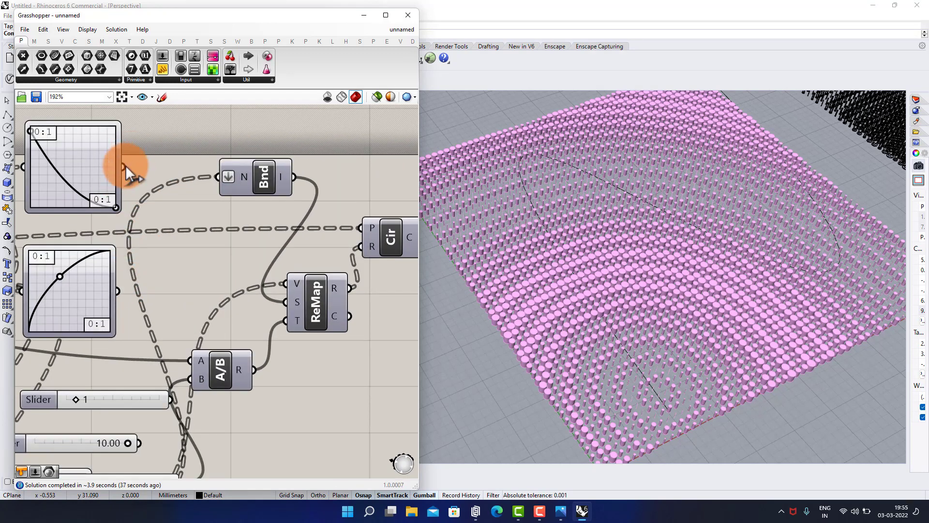
pyautogui.moveTo(124, 166); pyautogui.dragTo(217, 176)
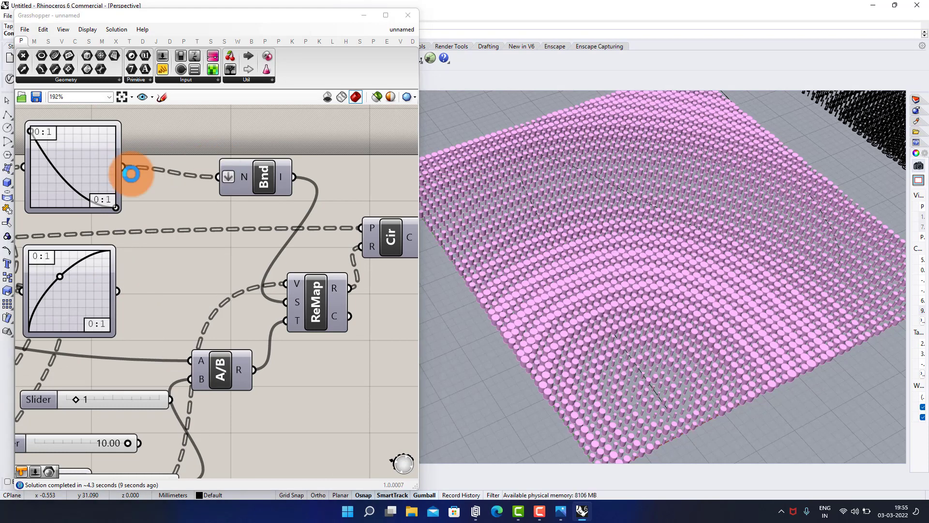
# - Connect the descending-curve Graph Mapper's output to the V input of the ReMap component that drives the circle radii
pyautogui.moveTo(124, 166); pyautogui.dragTo(285, 284)
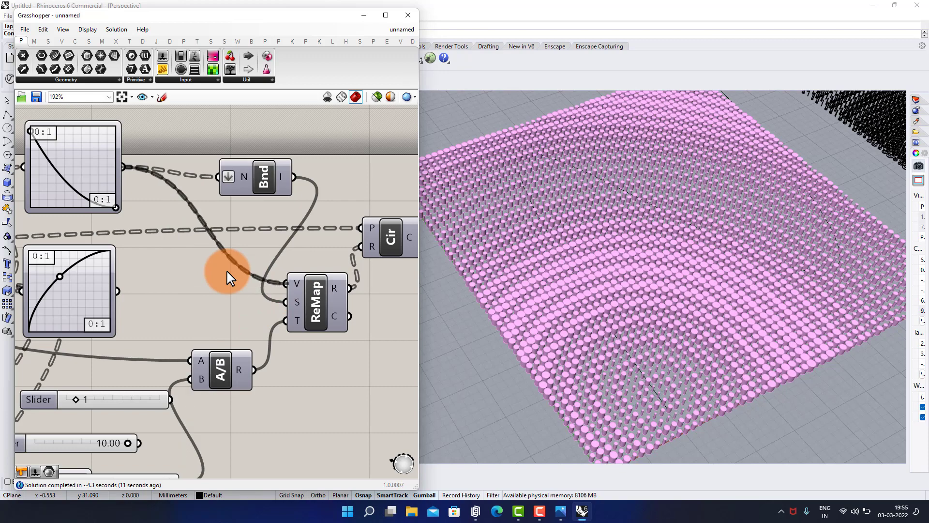
# - Bake the Cap Holes geometry produced by the descending-curve Graph Mapper into the Rhino document
pyautogui.scroll(-2, 232, 208)
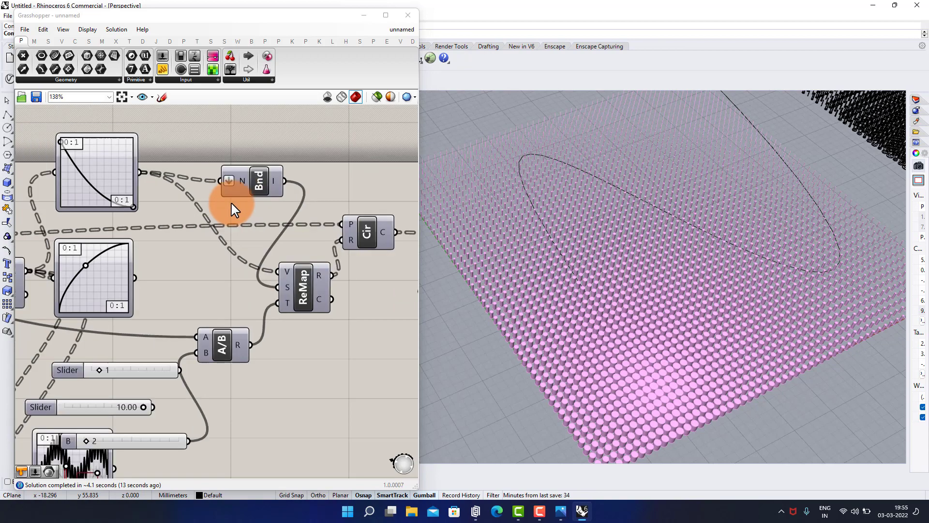
pyautogui.moveTo(287, 211); pyautogui.dragTo(164, 232, button='right')
pyautogui.scroll(-3, 164, 233)
pyautogui.moveTo(254, 244); pyautogui.dragTo(217, 240, button='right')
pyautogui.scroll(5, 228, 246)
pyautogui.rightClick(254, 259)
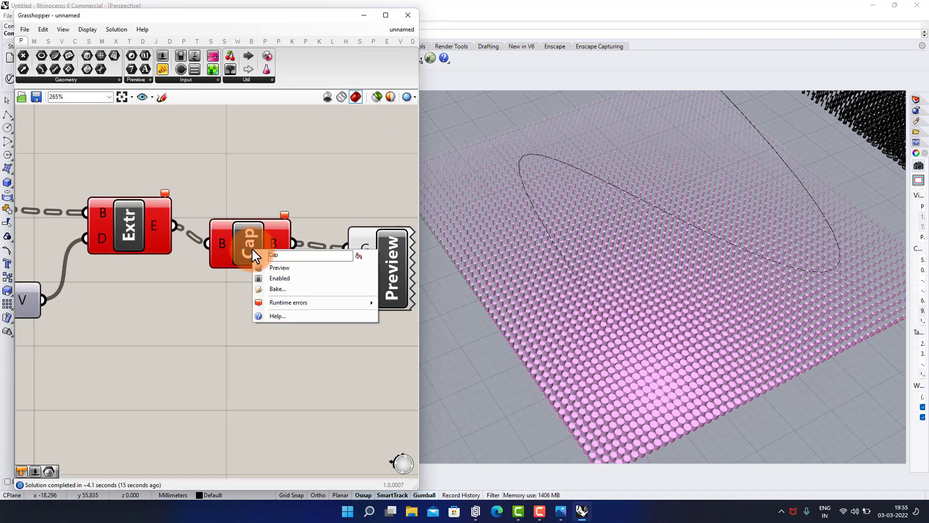
pyautogui.click(292, 297)
pyautogui.click(288, 378)
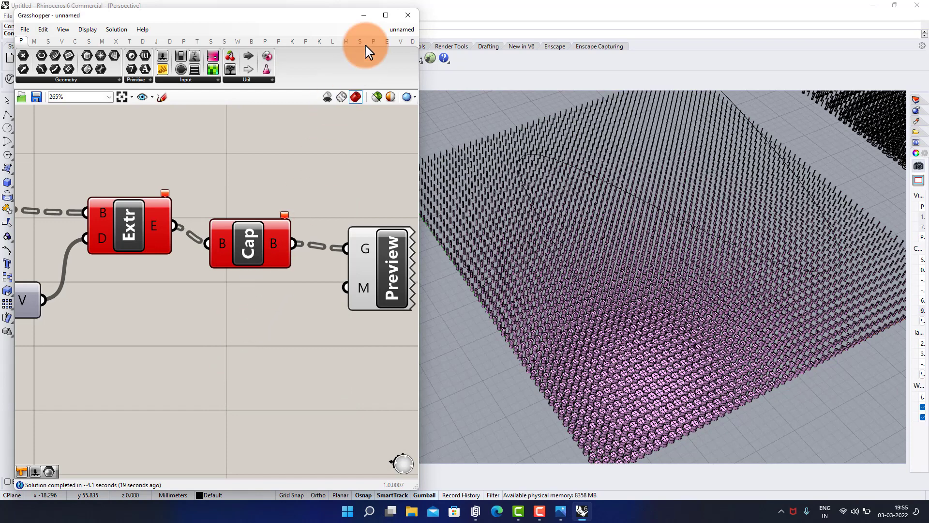
# - Delete the Custom Preview component connected to the Cap Holes output
pyautogui.click(348, 220)
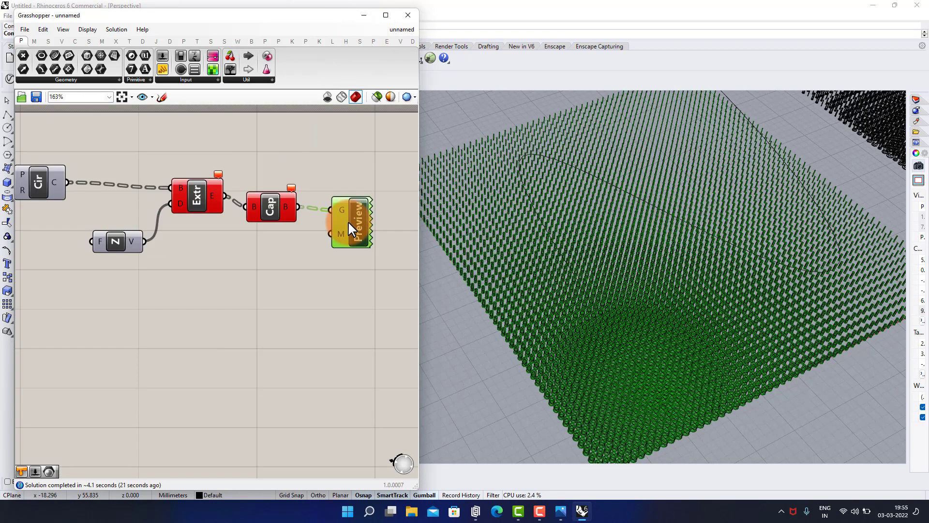
pyautogui.press('Delete')
# - Minimize the Grasshopper window and set Rhino's Perspective viewport to the Artistic display mode
pyautogui.click(364, 15)
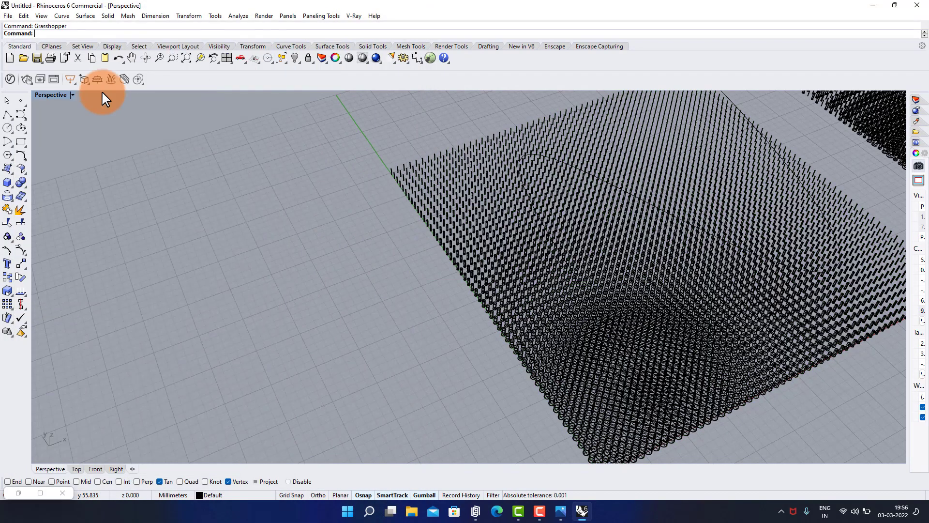
pyautogui.click(72, 95)
pyautogui.click(82, 143)
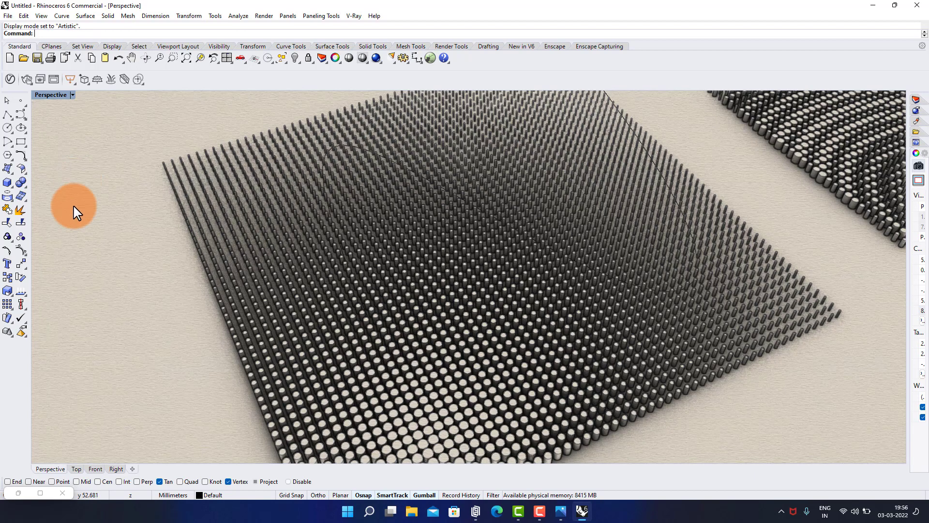
# - Examine both baked cylinder grids from several angles, up close and as a whole, comparing their radius patterns
pyautogui.scroll(-2, 265, 255)
pyautogui.scroll(-2, 604, 248)
pyautogui.scroll(-2, 602, 246)
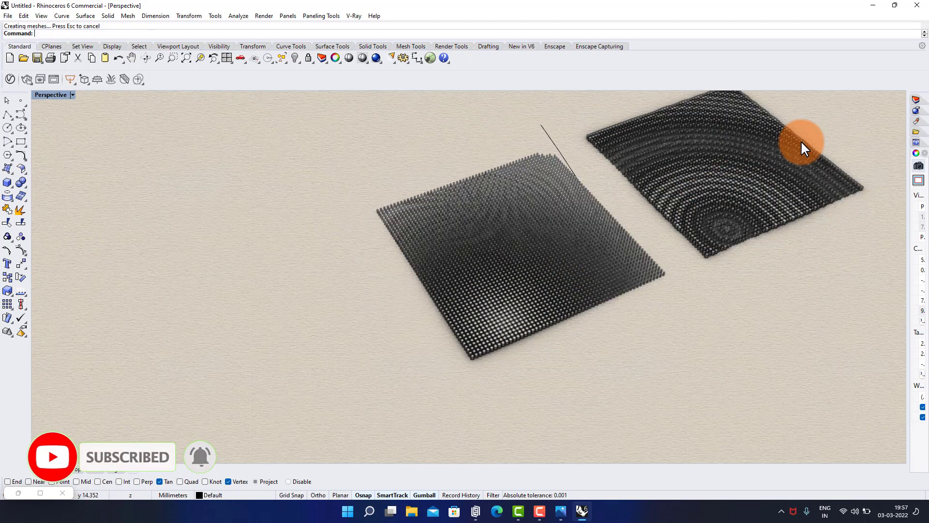
pyautogui.scroll(5, 800, 140)
pyautogui.scroll(-4, 757, 196)
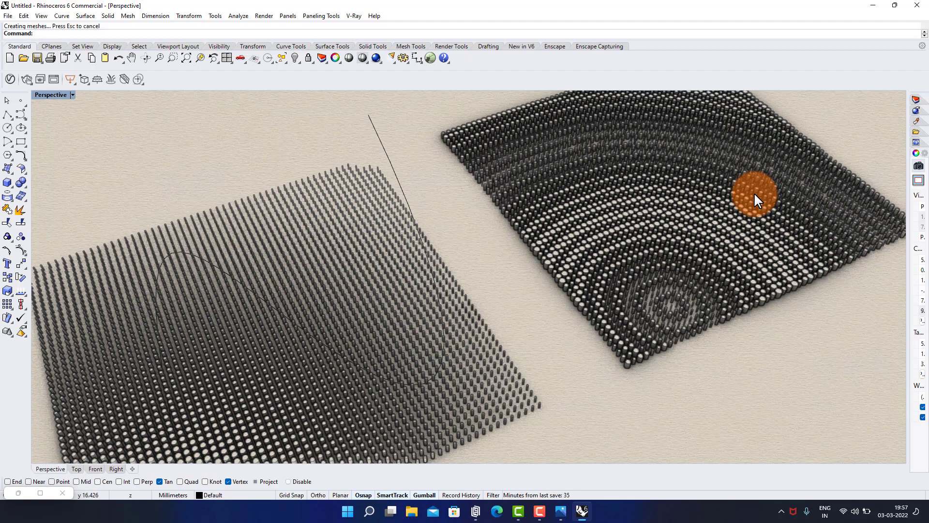
pyautogui.moveTo(812, 188); pyautogui.dragTo(829, 199, button='right')
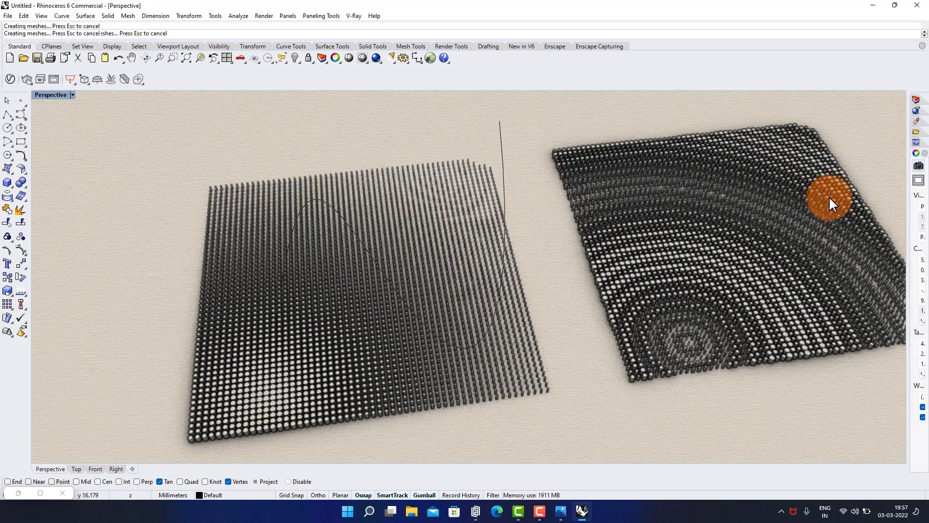
pyautogui.scroll(6, 825, 267)
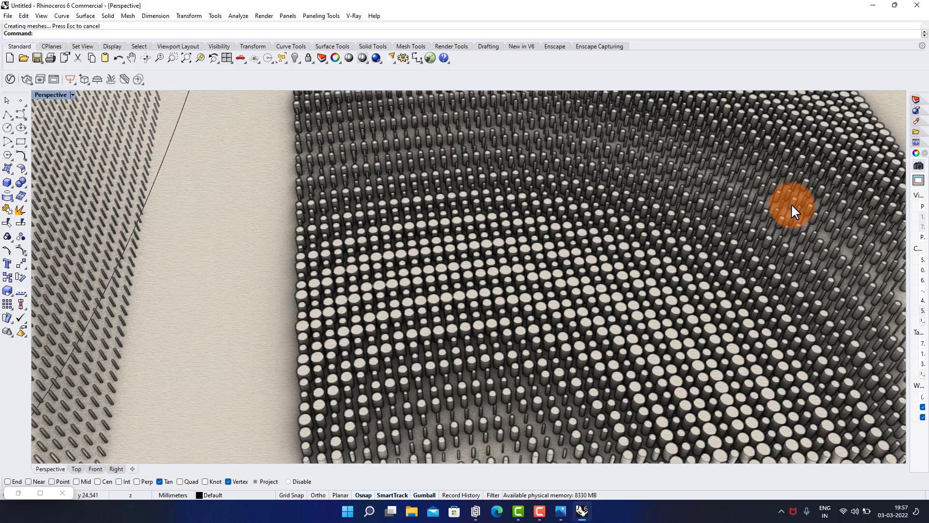
pyautogui.moveTo(791, 204); pyautogui.dragTo(585, 262, button='right')
pyautogui.moveTo(478, 290); pyautogui.dragTo(513, 133, button='right')
pyautogui.scroll(-10, 513, 132)
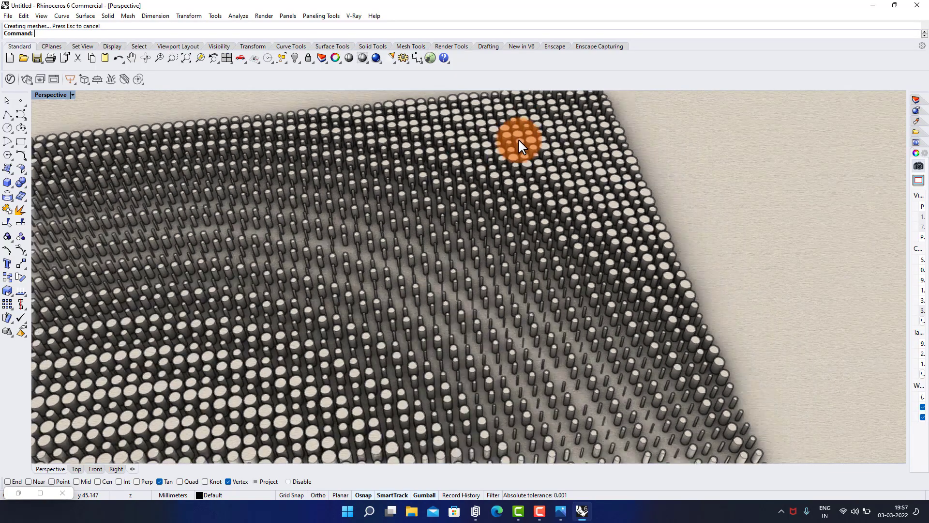
pyautogui.scroll(-3, 700, 202)
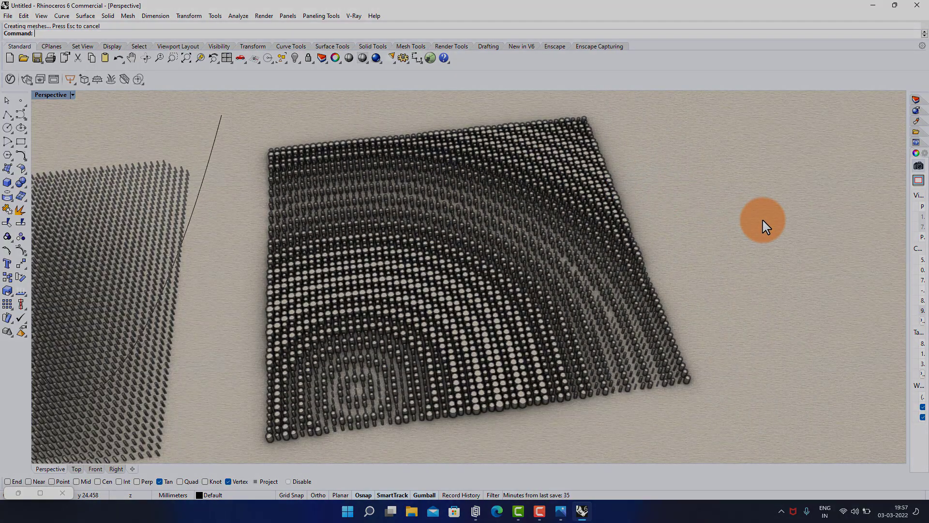